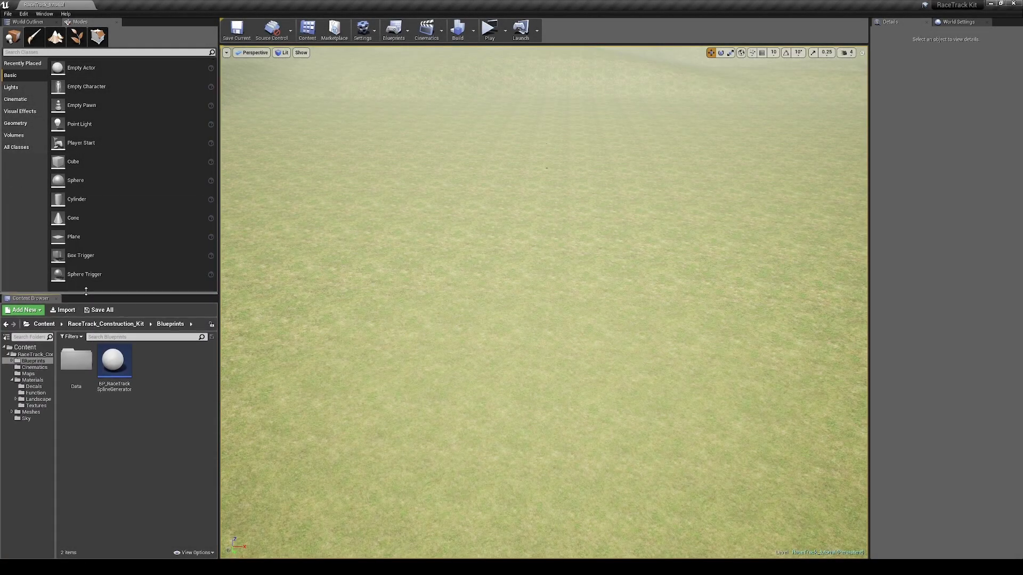
# Place a BP_RaceTrackSplineGenerator on the grass landscape and pull its end point out to a segment length of about 6200.
pyautogui.moveTo(528, 344)
pyautogui.mouseDown(button='right')
pyautogui.moveTo(528, 298)
pyautogui.moveTo(529, 373)
pyautogui.moveTo(528, 344)
pyautogui.mouseUp(button='right')
pyautogui.moveTo(460, 350); pyautogui.dragTo(470, 338)
pyautogui.moveTo(512, 280); pyautogui.dragTo(471, 282, button='right')
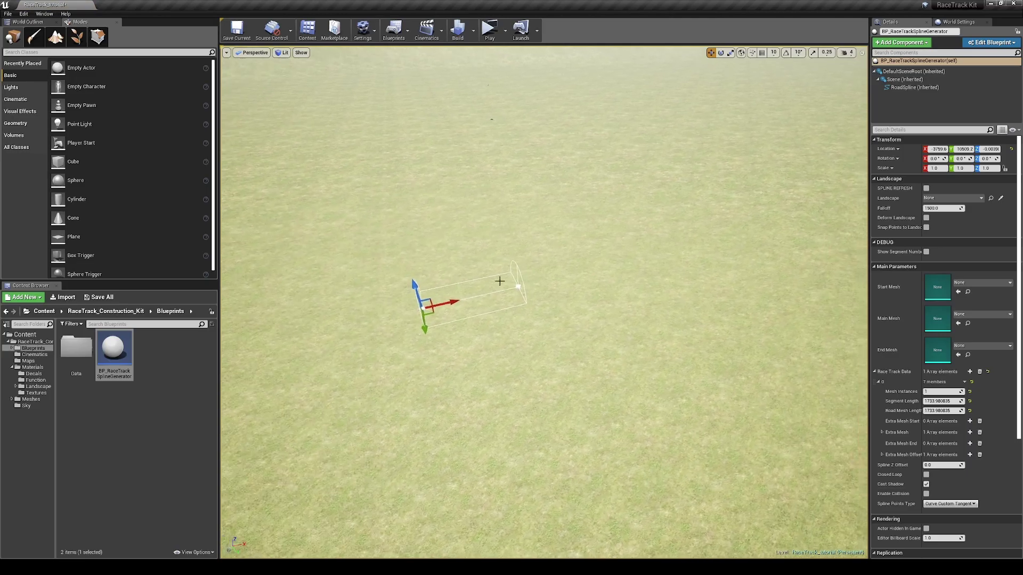
pyautogui.moveTo(696, 288); pyautogui.dragTo(716, 285)
pyautogui.moveTo(717, 285); pyautogui.dragTo(754, 279, button='right')
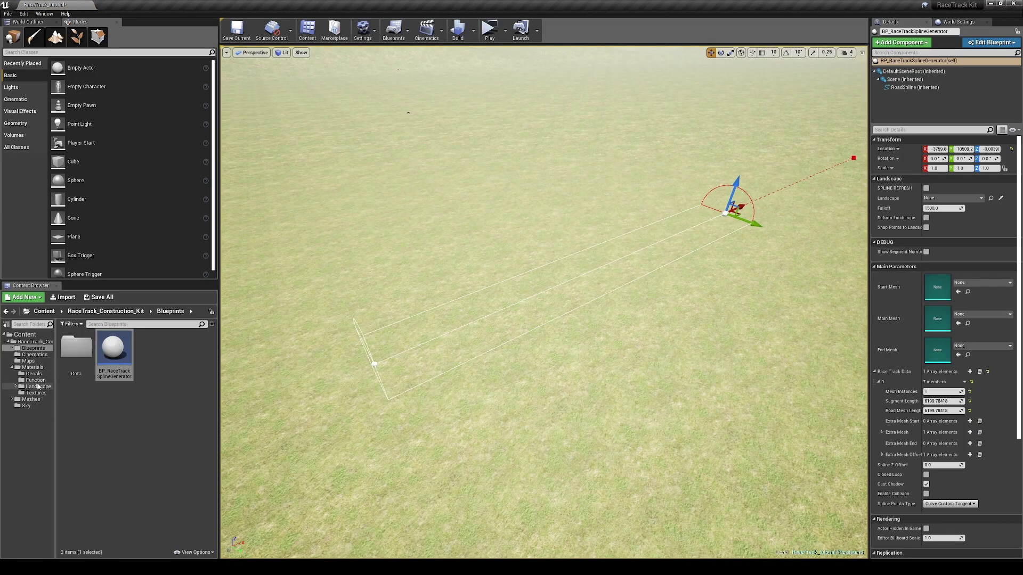
# Assign SM_Road_Border_Grass from the Meshes/Road folder as the generator's start, main and end mesh.
pyautogui.click(34, 373)
pyautogui.click(31, 399)
pyautogui.click(31, 425)
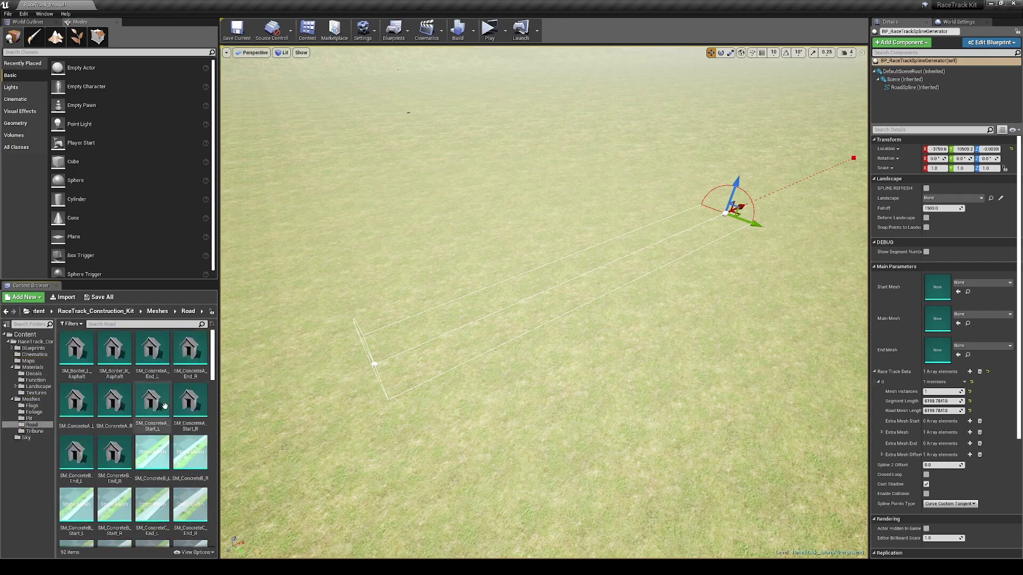
pyautogui.moveTo(213, 372); pyautogui.dragTo(213, 533)
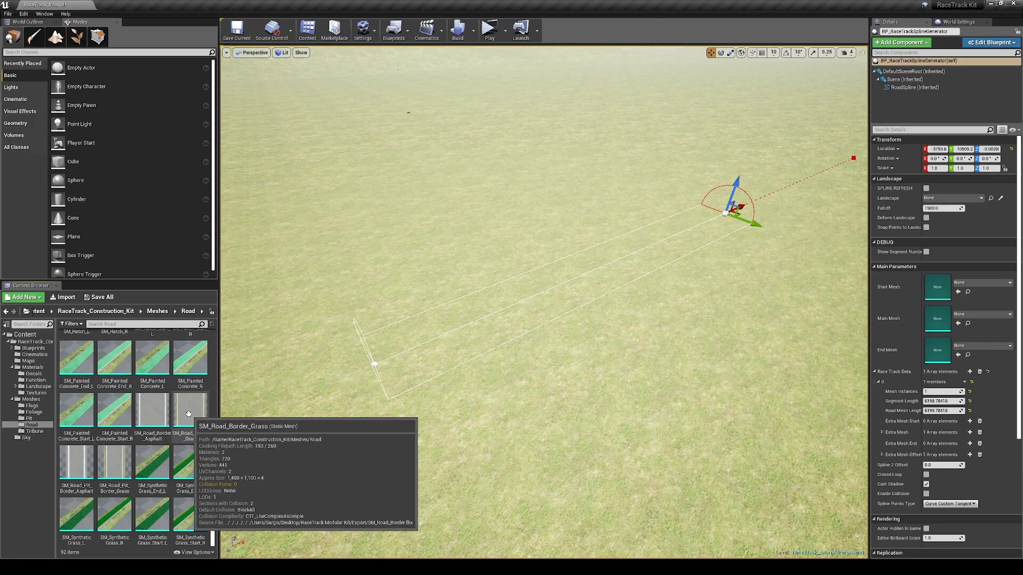
pyautogui.doubleClick(183, 413)
pyautogui.middleClick(156, 109)
pyautogui.moveTo(190, 415); pyautogui.dragTo(927, 288)
pyautogui.moveTo(942, 351); pyautogui.dragTo(942, 351)
# Extend the road spline with additional points that curve around the field into an open loop.
pyautogui.moveTo(740, 193); pyautogui.dragTo(739, 193, button='right')
pyautogui.keyDown('alt'); pyautogui.moveTo(635, 190); pyautogui.dragTo(831, 503); pyautogui.keyUp('alt')
pyautogui.moveTo(830, 503); pyautogui.dragTo(852, 503, button='right')
pyautogui.moveTo(579, 256); pyautogui.dragTo(579, 256, button='right')
pyautogui.moveTo(686, 272); pyautogui.dragTo(689, 272)
pyautogui.moveTo(689, 272); pyautogui.dragTo(689, 273, button='right')
pyautogui.moveTo(562, 271); pyautogui.dragTo(562, 272, button='right')
pyautogui.keyDown('alt'); pyautogui.moveTo(562, 271); pyautogui.dragTo(264, 416); pyautogui.keyUp('alt')
pyautogui.moveTo(264, 416); pyautogui.dragTo(368, 220, button='right')
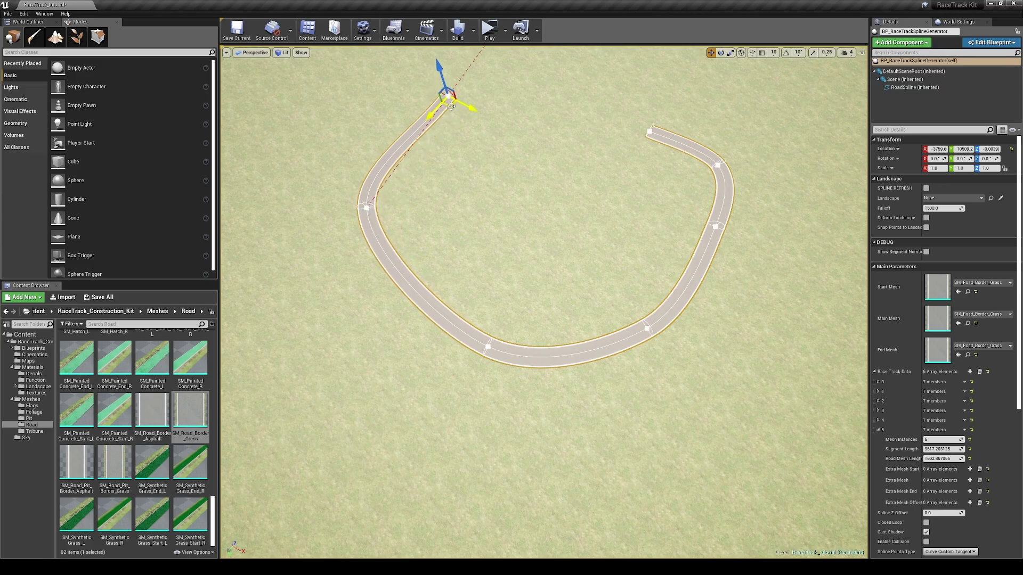
pyautogui.moveTo(587, 121); pyautogui.dragTo(593, 111)
# Set the spline generator's target landscape to Landscape3.
pyautogui.moveTo(694, 243); pyautogui.dragTo(694, 243, button='right')
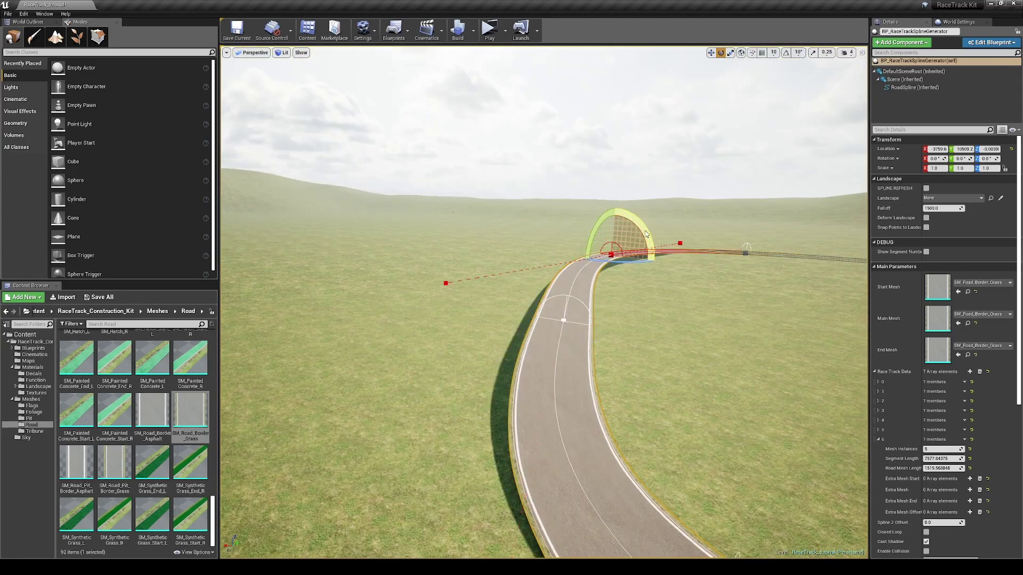
pyautogui.moveTo(620, 391); pyautogui.dragTo(620, 390, button='right')
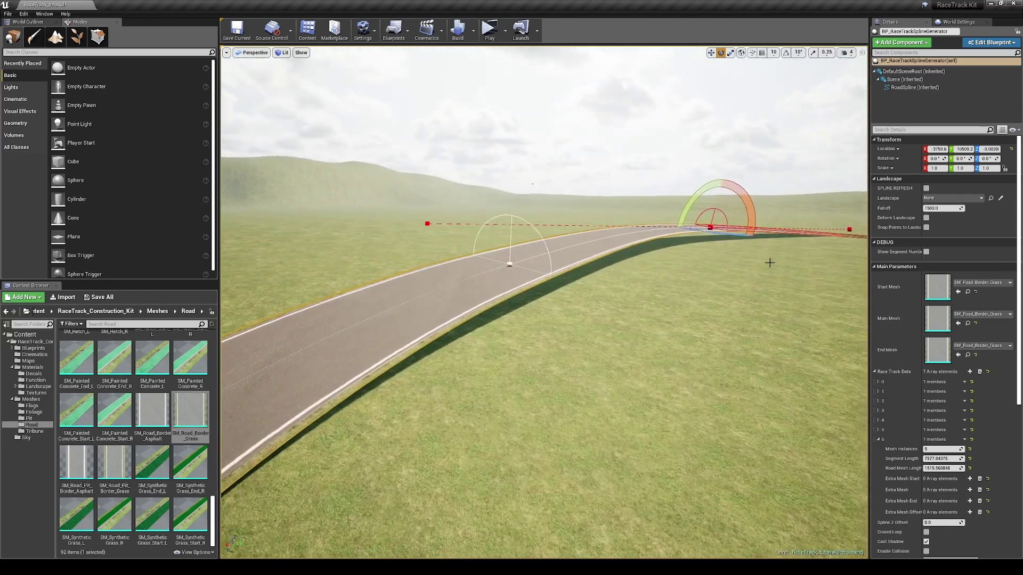
pyautogui.click(941, 199)
pyautogui.click(912, 289)
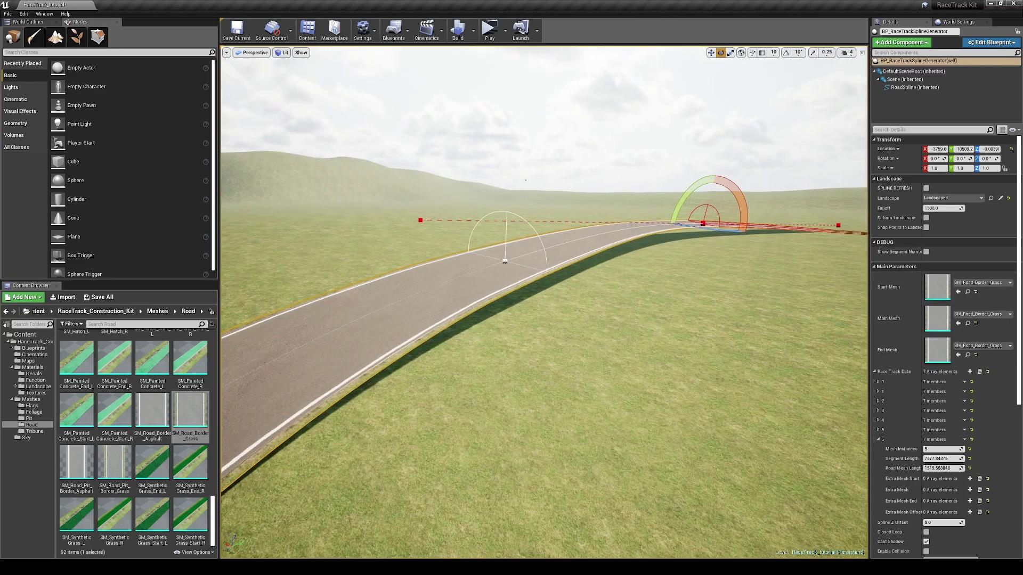
pyautogui.moveTo(556, 252); pyautogui.dragTo(556, 252, button='right')
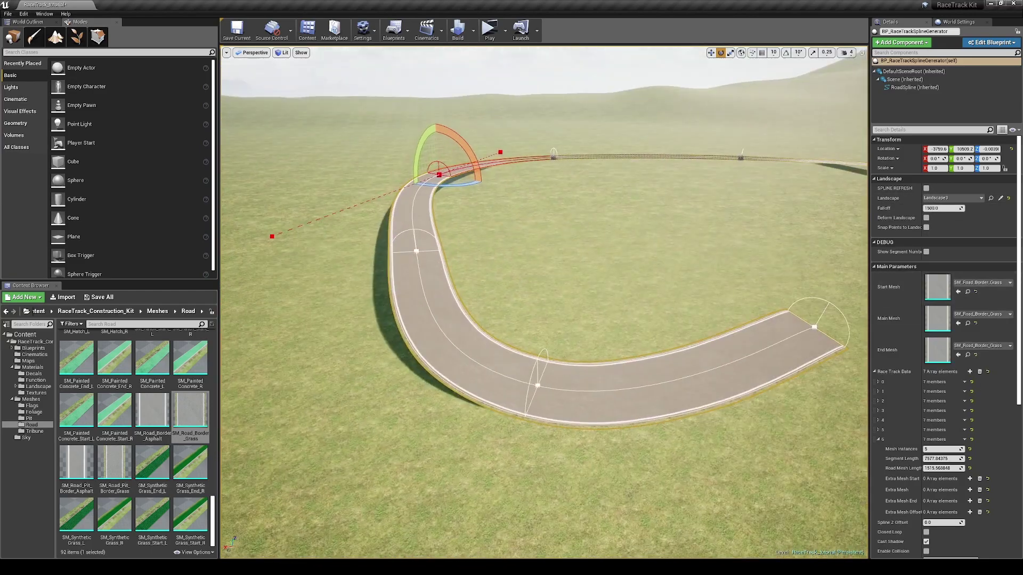
# Reselect BP_RaceTrackSplineGenerator among the level's actors and deform the landscape to match the road.
pyautogui.click(556, 252)
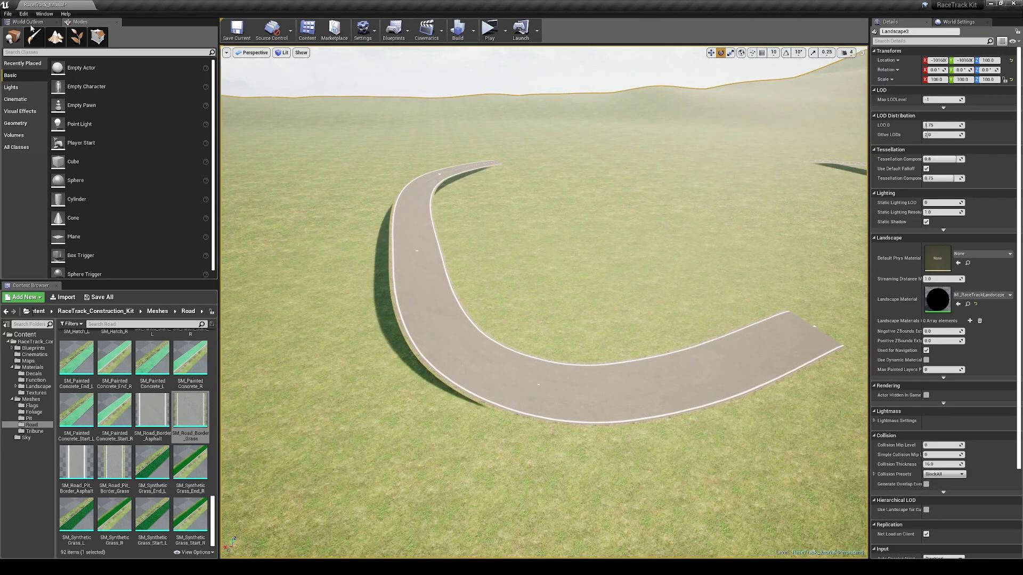
pyautogui.click(33, 25)
pyautogui.click(404, 232)
pyautogui.moveTo(666, 266); pyautogui.dragTo(629, 267, button='right')
pyautogui.click(926, 217)
# Rotate the spline point at the far bend to bank the road, and deform the landscape to it.
pyautogui.moveTo(544, 220); pyautogui.dragTo(655, 207, button='right')
pyautogui.press('w')
pyautogui.click(544, 220)
pyautogui.click(543, 214)
pyautogui.moveTo(639, 266); pyautogui.dragTo(703, 250, button='right')
pyautogui.press('e')
pyautogui.moveTo(630, 200)
pyautogui.mouseDown()
pyautogui.moveTo(639, 206)
pyautogui.moveTo(618, 188)
pyautogui.mouseUp()
pyautogui.click(926, 218)
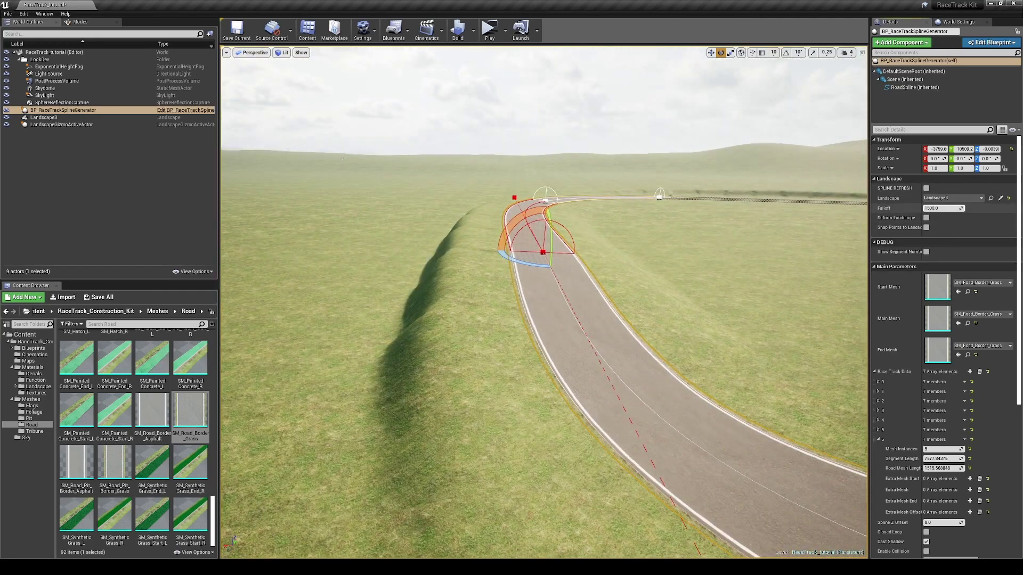
# Deform the landscape with a falloff of 5000 and adjust the height of the spline point at the bend.
pyautogui.click(926, 218)
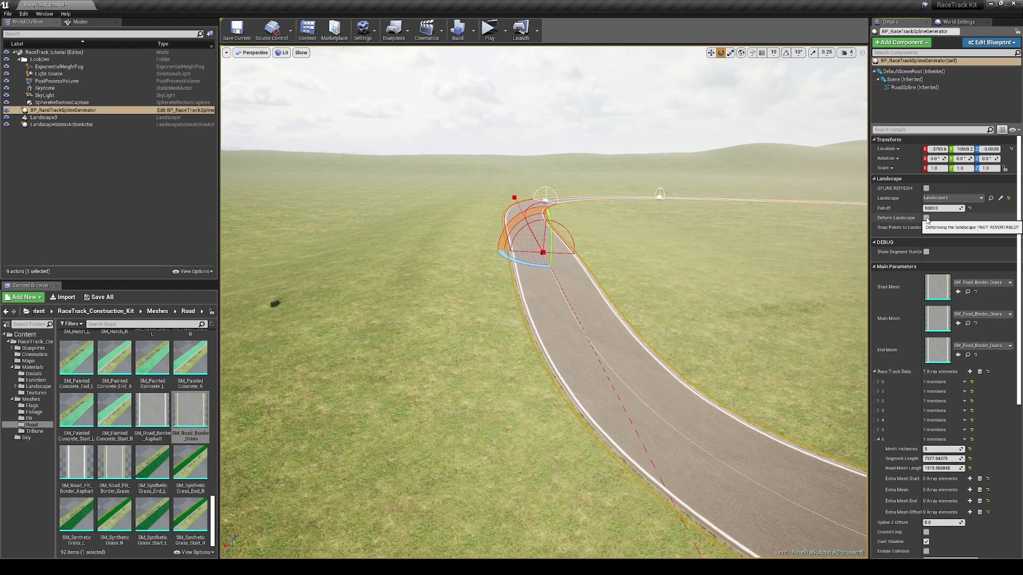
pyautogui.moveTo(573, 235); pyautogui.dragTo(547, 242, button='right')
pyautogui.press('w')
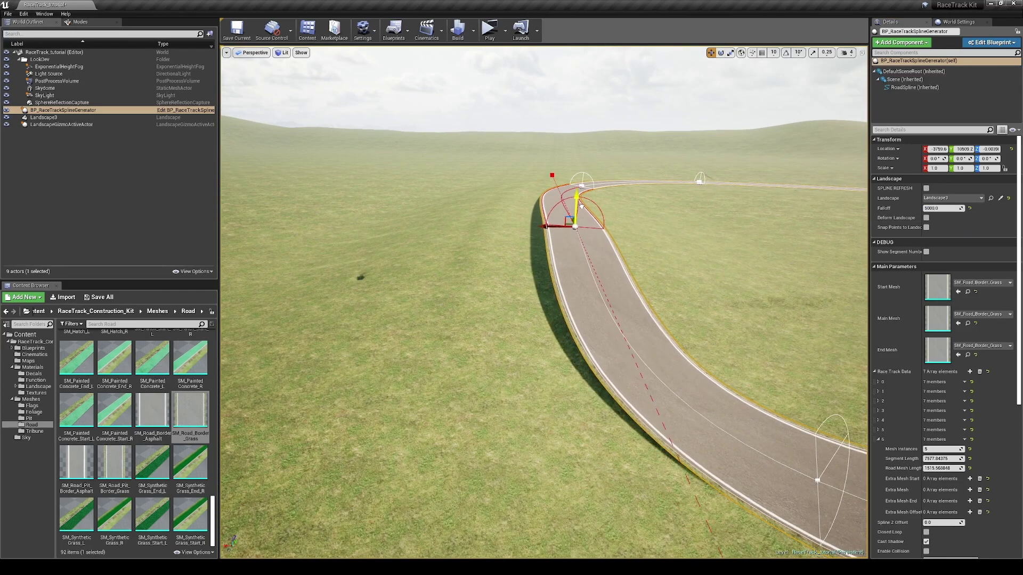
pyautogui.press('w')
pyautogui.moveTo(572, 328)
pyautogui.mouseDown(button='right')
pyautogui.moveTo(566, 344)
pyautogui.moveTo(575, 332)
pyautogui.mouseUp(button='right')
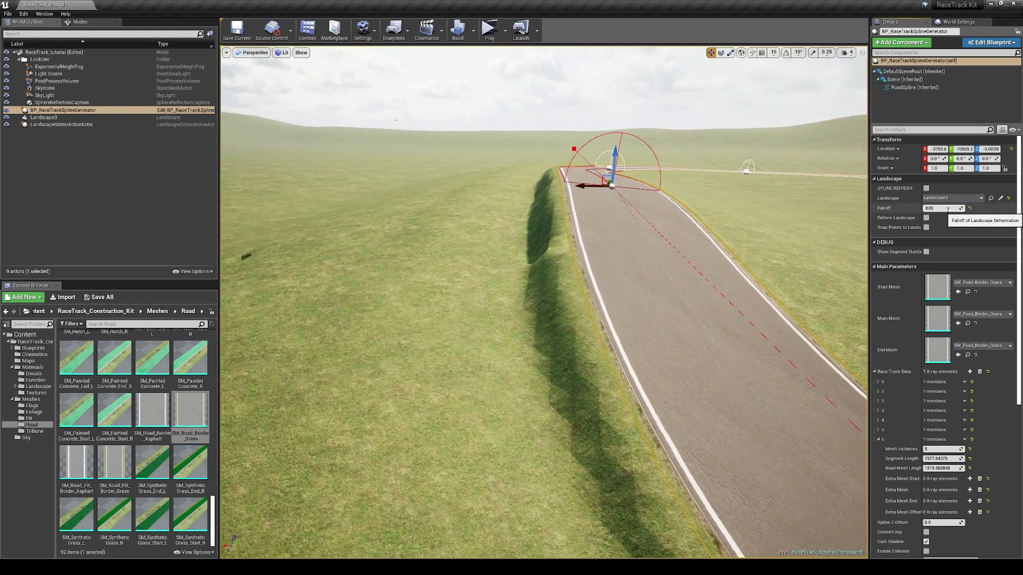
# Set the landscape falloff to 3000 and deform the terrain along the road.
pyautogui.click(926, 218)
pyautogui.press('s')
pyautogui.moveTo(514, 269); pyautogui.dragTo(518, 276, button='right')
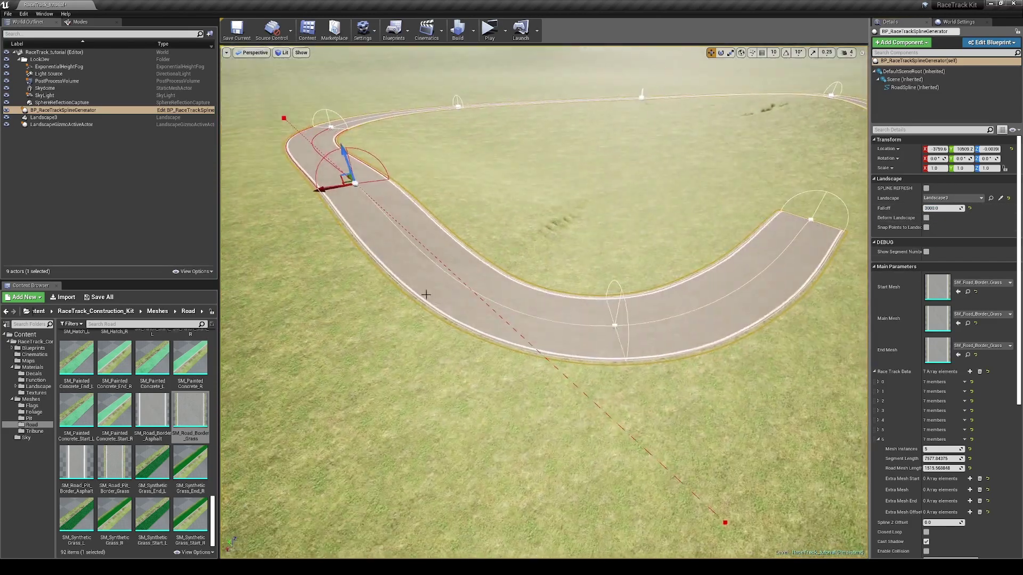
# Choose the landscape Smooth sculpting tool and reduce its brush size for the terrain around the road.
pyautogui.click(75, 22)
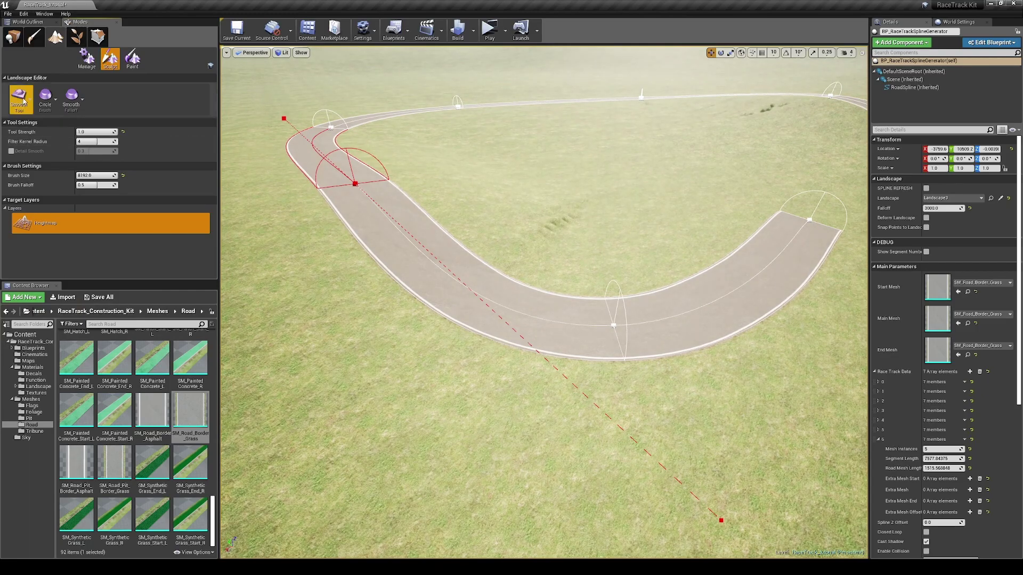
pyautogui.moveTo(406, 178); pyautogui.dragTo(375, 187, button='right')
pyautogui.press('d')
pyautogui.moveTo(102, 176); pyautogui.dragTo(88, 176)
pyautogui.moveTo(533, 346)
pyautogui.mouseDown(button='right')
pyautogui.moveTo(538, 298)
pyautogui.moveTo(537, 343)
pyautogui.moveTo(571, 341)
pyautogui.moveTo(535, 362)
pyautogui.mouseUp(button='right')
pyautogui.press('w')
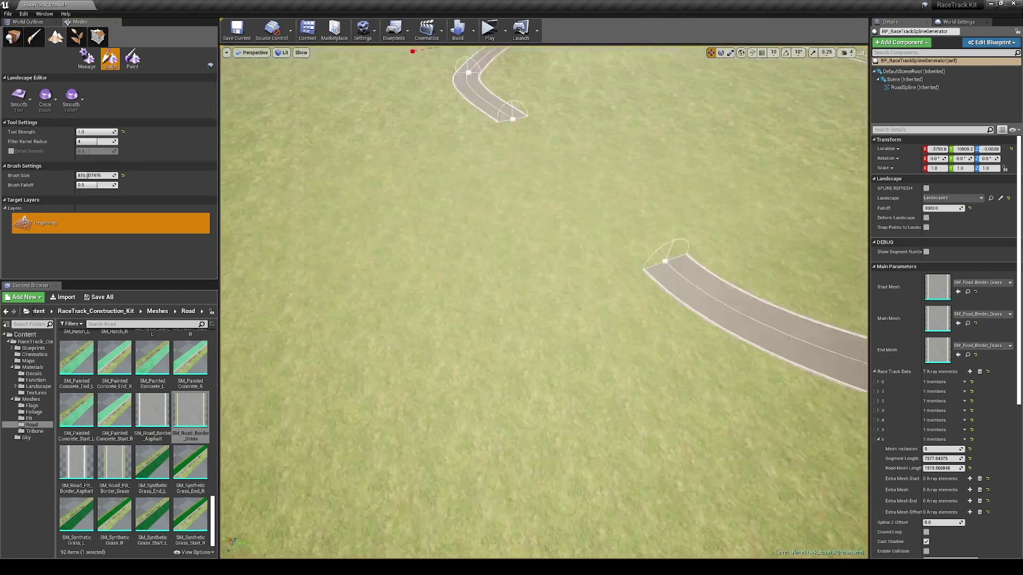
pyautogui.moveTo(536, 235); pyautogui.dragTo(646, 226, button='right')
pyautogui.moveTo(449, 201); pyautogui.dragTo(449, 165, button='right')
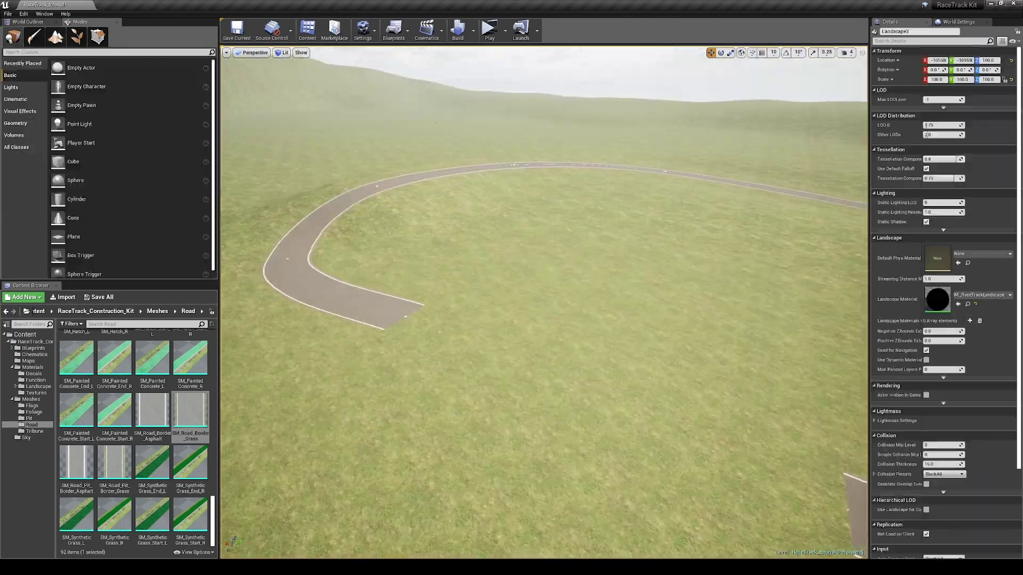
# Select the road spline generator and enable Closed Loop to join the two open road ends.
pyautogui.moveTo(341, 293); pyautogui.dragTo(381, 295, button='right')
pyautogui.click(308, 297)
pyautogui.moveTo(308, 297); pyautogui.dragTo(341, 303, button='right')
pyautogui.press('w')
pyautogui.moveTo(637, 354)
pyautogui.mouseDown(button='right')
pyautogui.moveTo(657, 374)
pyautogui.moveTo(625, 365)
pyautogui.mouseUp(button='right')
pyautogui.moveTo(820, 383); pyautogui.dragTo(833, 411, button='right')
pyautogui.click(927, 393)
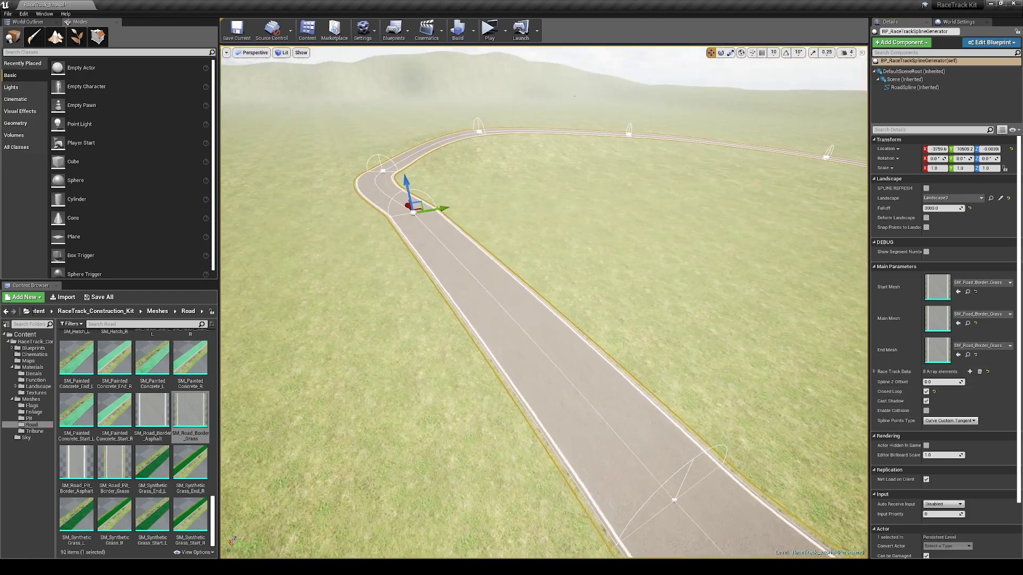
# Deform the landscape along the closed track.
pyautogui.click(926, 218)
pyautogui.moveTo(596, 299); pyautogui.dragTo(565, 298, button='right')
pyautogui.press('r')
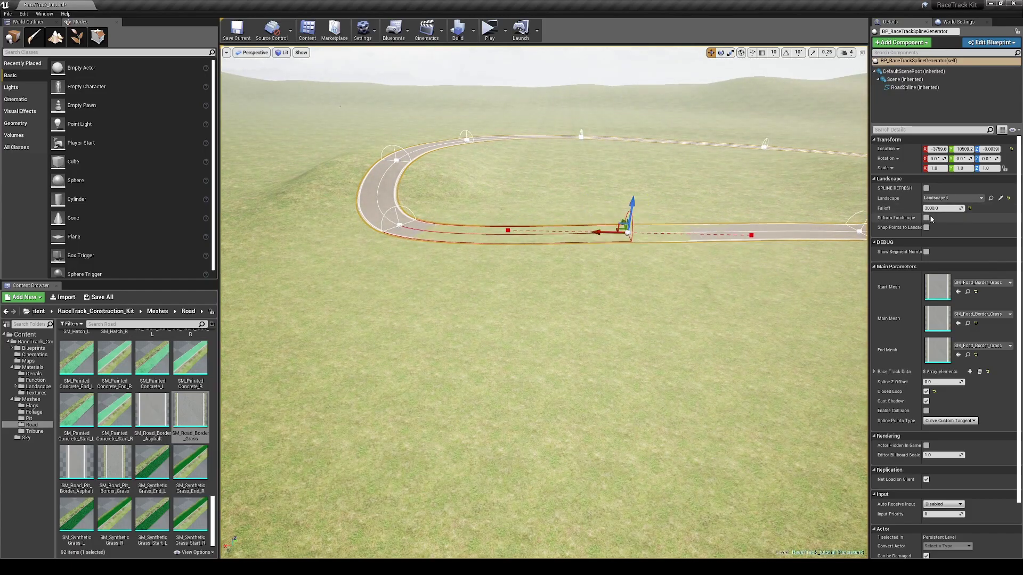
# Raise the spline point on the near straight and enable Cast Shadow for the track.
pyautogui.moveTo(508, 220); pyautogui.dragTo(495, 197, button='right')
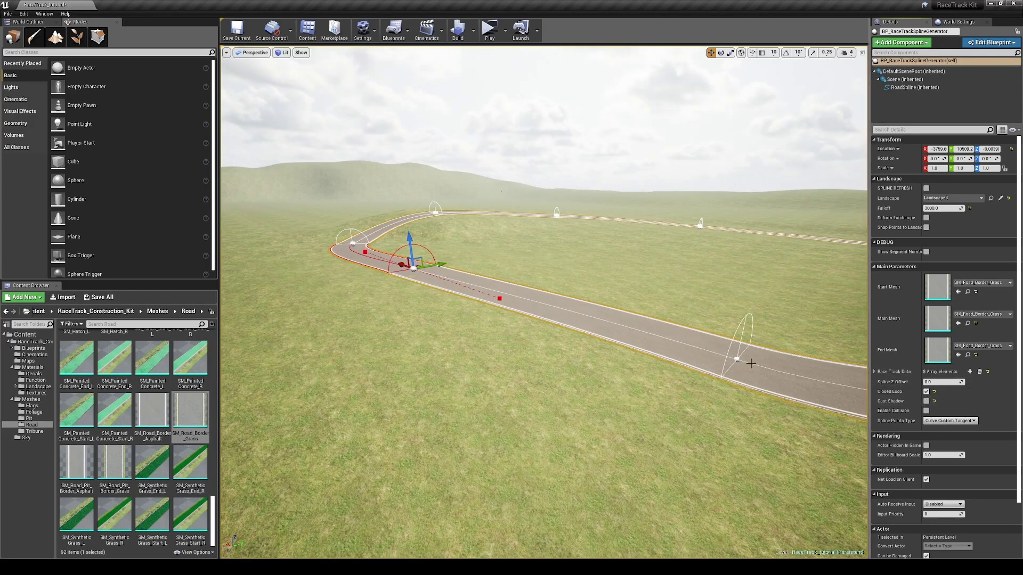
pyautogui.click(737, 359)
pyautogui.moveTo(736, 359); pyautogui.dragTo(744, 358, button='right')
pyautogui.moveTo(727, 339); pyautogui.dragTo(732, 316)
pyautogui.click(926, 401)
# Reposition the spline points along the raised section of road.
pyautogui.moveTo(400, 223); pyautogui.dragTo(399, 223, button='right')
pyautogui.click(298, 199)
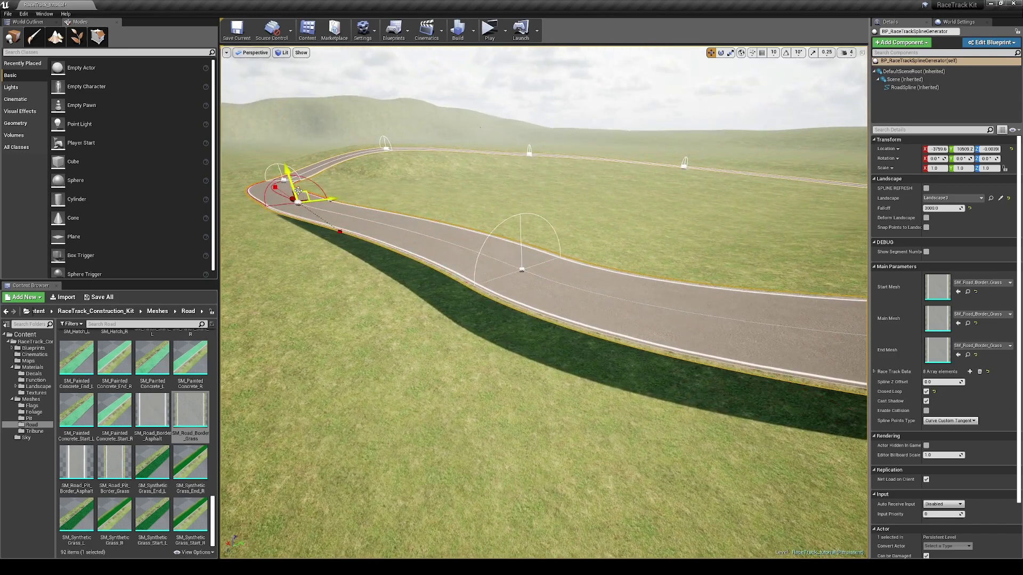
pyautogui.moveTo(533, 264); pyautogui.dragTo(481, 280)
pyautogui.click(410, 345)
pyautogui.moveTo(411, 344); pyautogui.dragTo(410, 344, button='right')
pyautogui.click(411, 345)
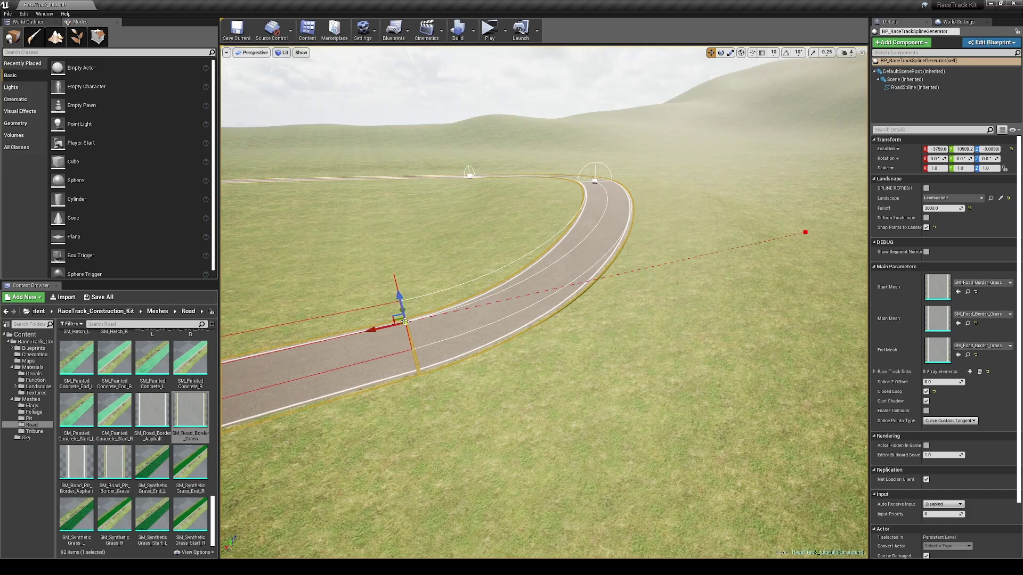
# Turn Snap Points to Landscape off and enable it again for the track spline.
pyautogui.click(926, 228)
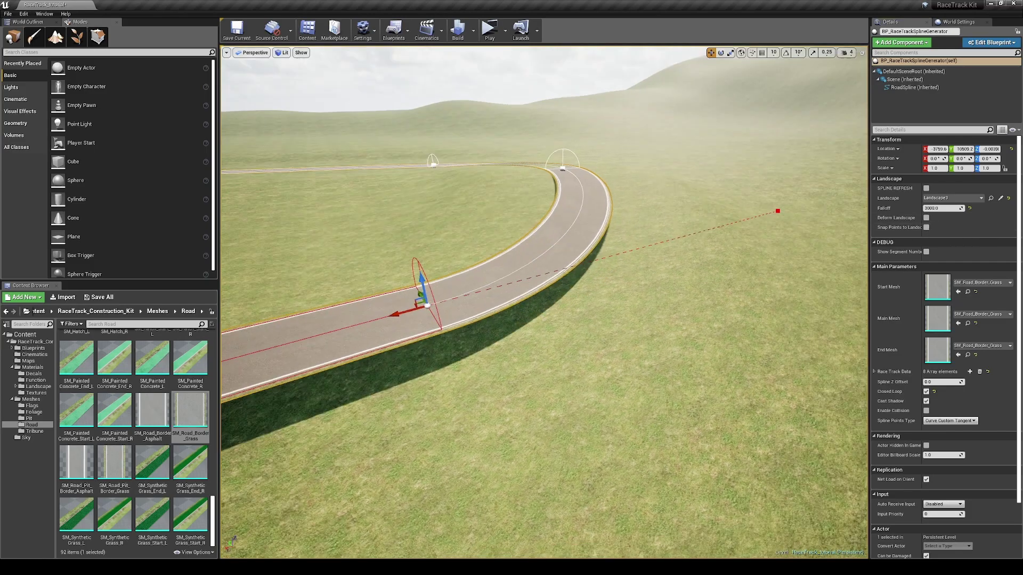
pyautogui.moveTo(598, 134)
pyautogui.mouseDown(button='right')
pyautogui.moveTo(602, 96)
pyautogui.moveTo(598, 134)
pyautogui.mouseUp(button='right')
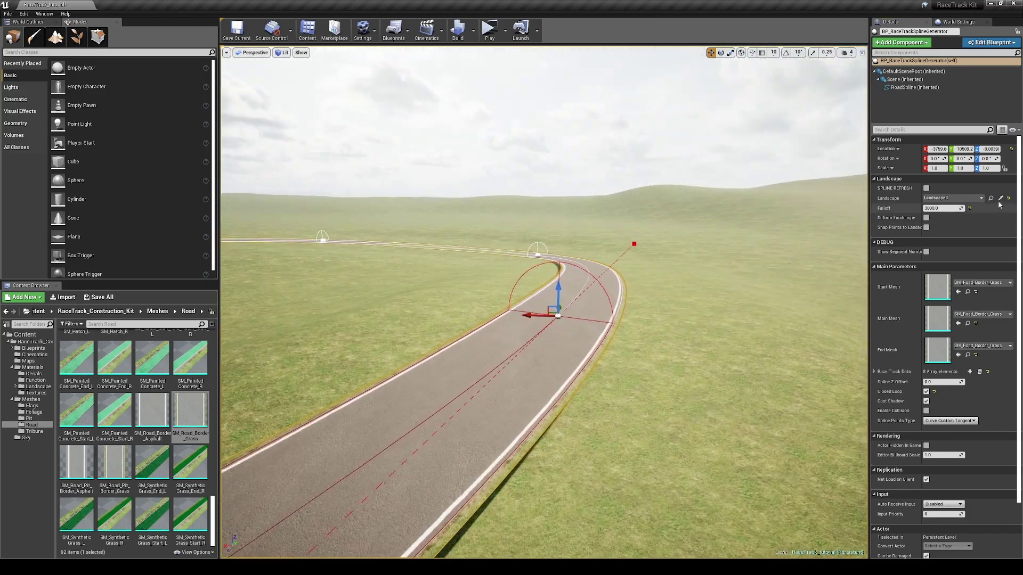
pyautogui.click(926, 228)
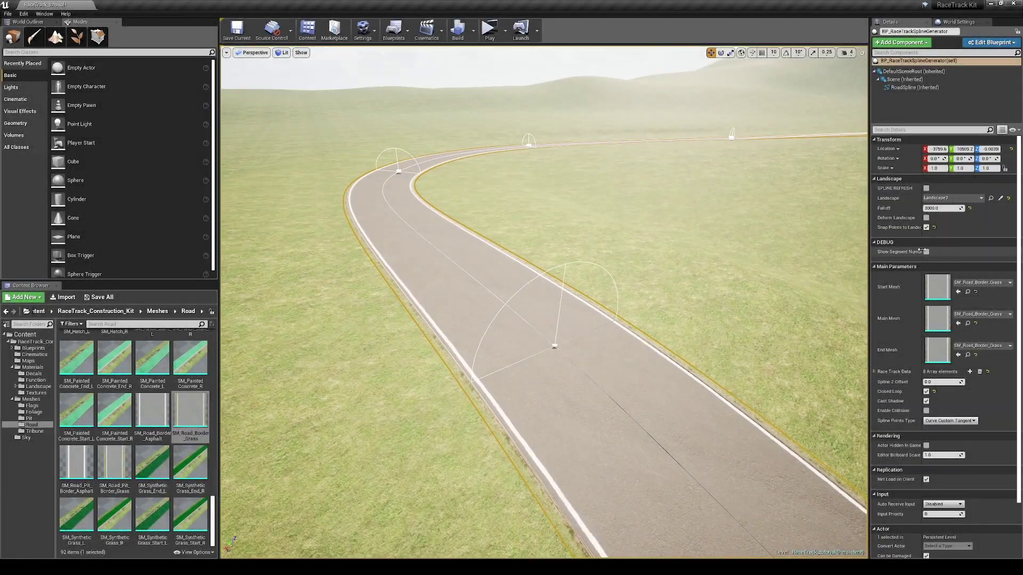
# Show the segment numbers along the track and expand the Race Track Data array.
pyautogui.moveTo(922, 250); pyautogui.dragTo(933, 256)
pyautogui.moveTo(589, 332); pyautogui.dragTo(502, 315, button='right')
pyautogui.click(876, 372)
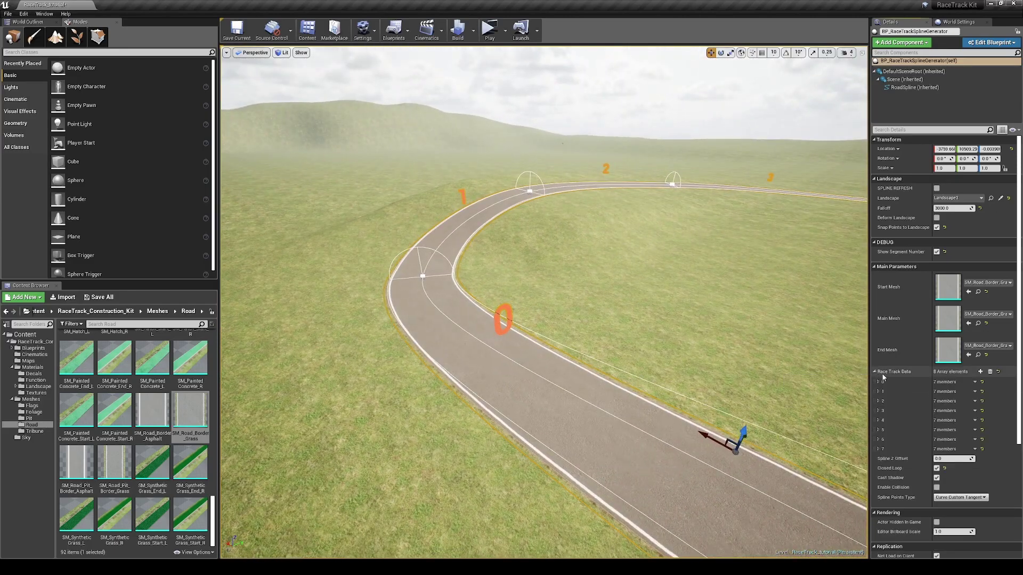
# Add one Extra Mesh Start, one Extra Mesh and one Extra Mesh End entry to Race Track Data element 2.
pyautogui.press('w')
pyautogui.moveTo(789, 384)
pyautogui.mouseDown(button='right')
pyautogui.moveTo(782, 357)
pyautogui.moveTo(788, 396)
pyautogui.mouseUp(button='right')
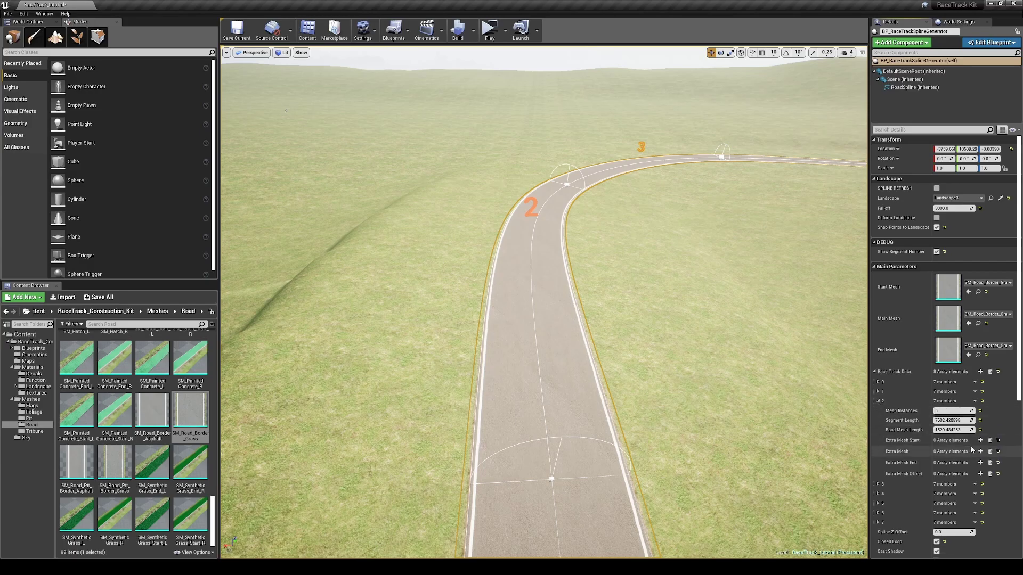
pyautogui.click(980, 526)
pyautogui.moveTo(788, 426); pyautogui.dragTo(759, 461, button='right')
pyautogui.press('w')
pyautogui.press('d')
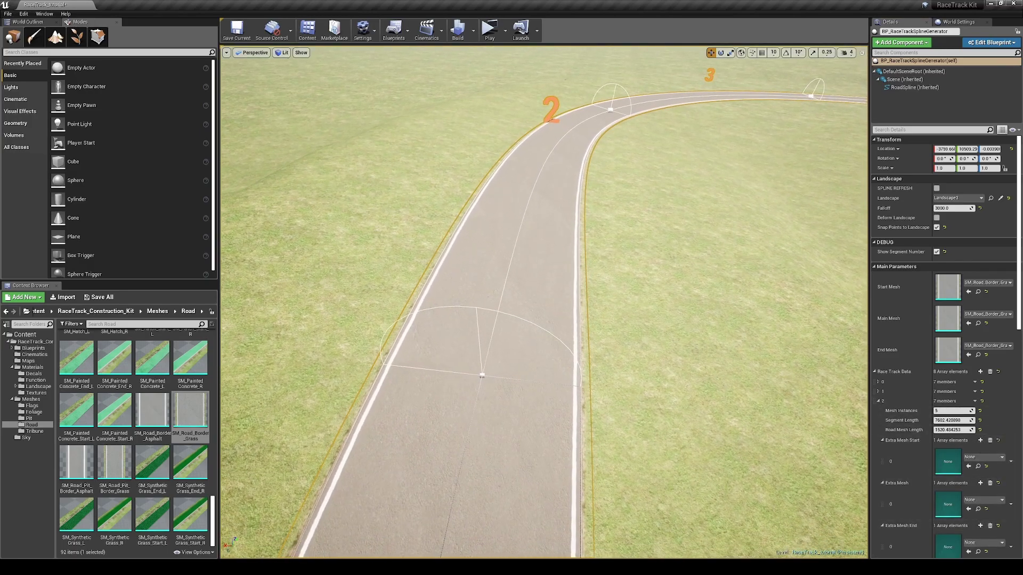
# Assign SM_CurbA_R as the Extra Mesh of segment 2.
pyautogui.scroll(10, 118, 425)
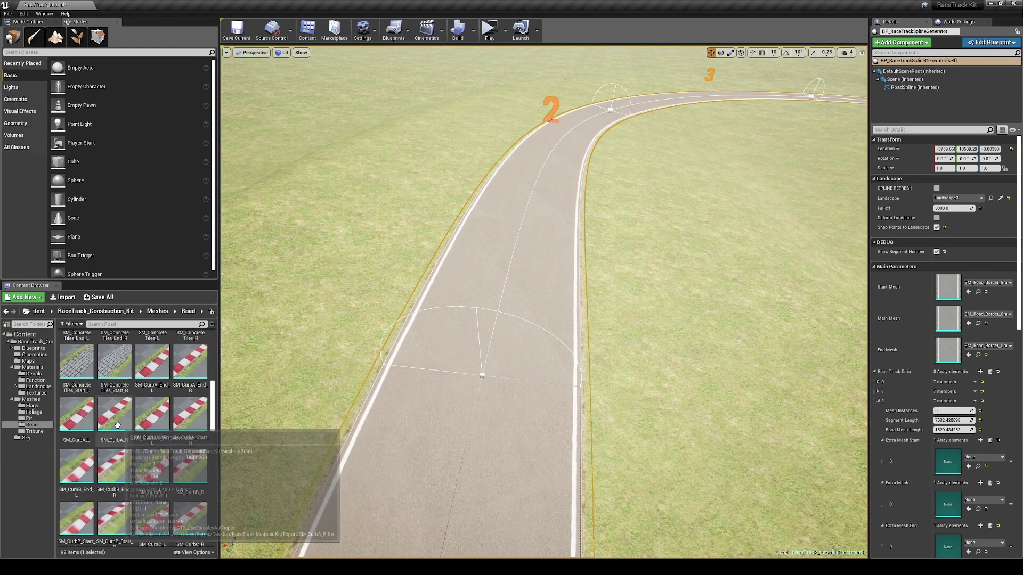
pyautogui.moveTo(114, 417); pyautogui.dragTo(947, 505)
pyautogui.moveTo(529, 247); pyautogui.dragTo(526, 246, button='right')
pyautogui.scroll(-5, 918, 355)
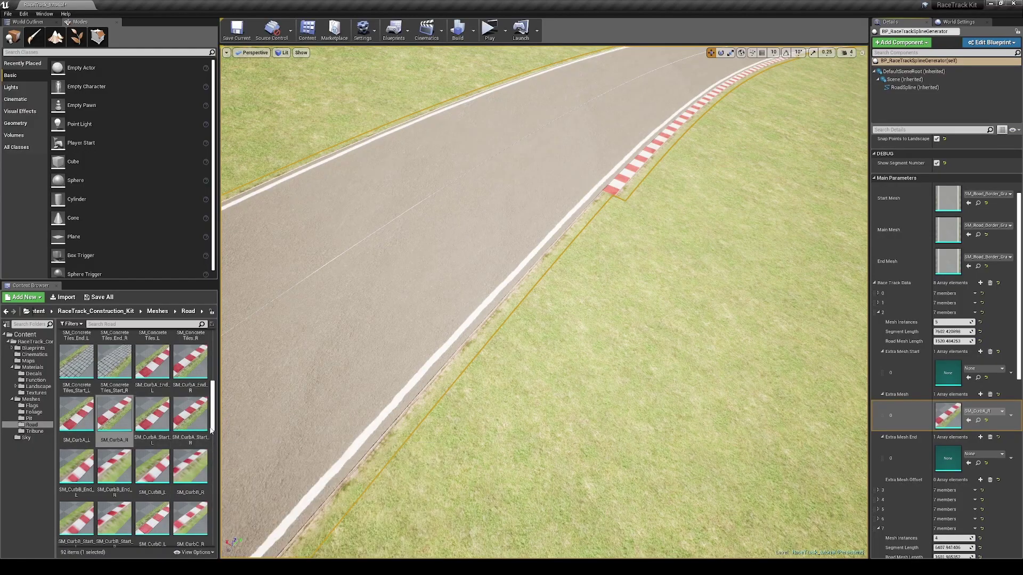
# Assign SM_CurbA_Start_R as segment 2's Extra Mesh Start and SM_CurbA_End_R as its Extra Mesh End.
pyautogui.moveTo(192, 418); pyautogui.dragTo(947, 372)
pyautogui.moveTo(543, 298); pyautogui.dragTo(588, 282, button='right')
pyautogui.moveTo(202, 358); pyautogui.dragTo(947, 456)
pyautogui.moveTo(597, 299); pyautogui.dragTo(559, 320, button='right')
pyautogui.moveTo(799, 394); pyautogui.dragTo(799, 389, button='right')
# Select the spline point near the curbed segment and move it slightly.
pyautogui.click(652, 206)
pyautogui.scroll(7, 899, 447)
pyautogui.moveTo(661, 186)
pyautogui.mouseDown()
pyautogui.moveTo(660, 171)
pyautogui.moveTo(657, 184)
pyautogui.mouseUp()
pyautogui.scroll(-2, 906, 405)
pyautogui.click(937, 204)
# Try a Spline Z Offset of 500 and set it back to 0.
pyautogui.moveTo(660, 224); pyautogui.dragTo(747, 217, button='right')
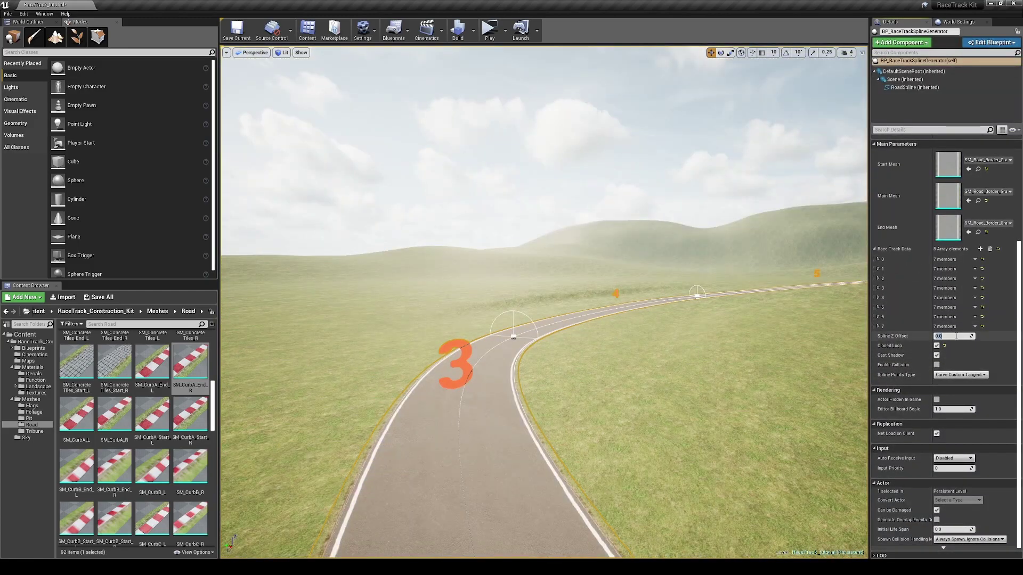
pyautogui.write('500')
pyautogui.press('Return')
pyautogui.write('0')
pyautogui.press('Return')
pyautogui.moveTo(653, 293)
pyautogui.mouseDown(button='right')
pyautogui.moveTo(642, 326)
pyautogui.moveTo(671, 314)
pyautogui.mouseUp(button='right')
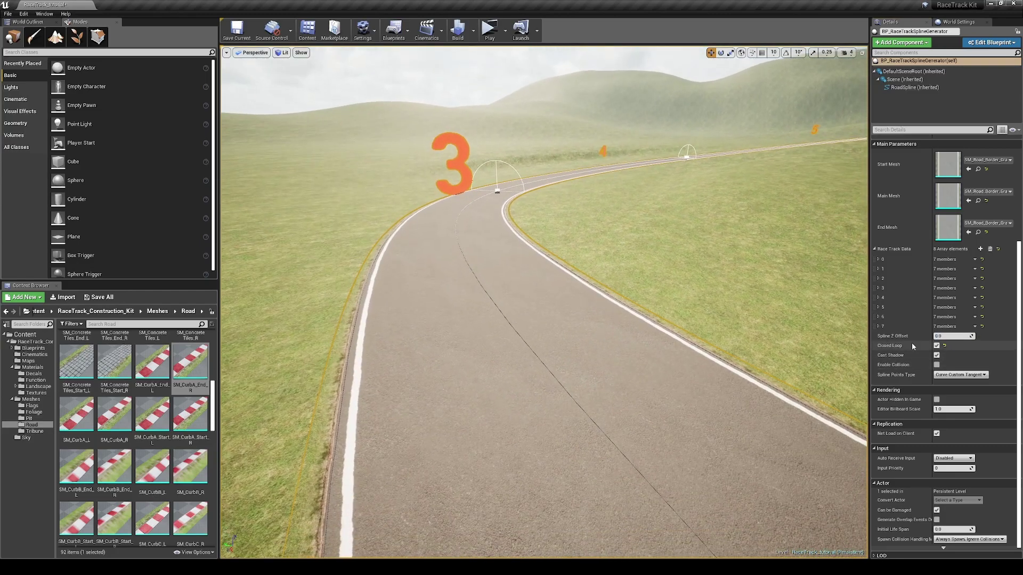
# Try the Linear spline points type and switch the track's spline points to Curve.
pyautogui.click(962, 376)
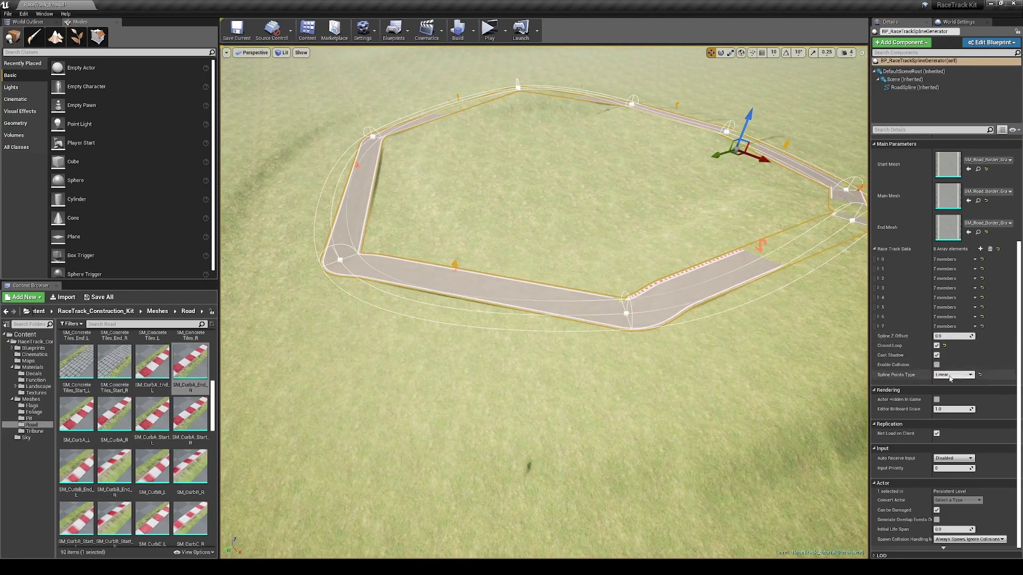
pyautogui.click(950, 391)
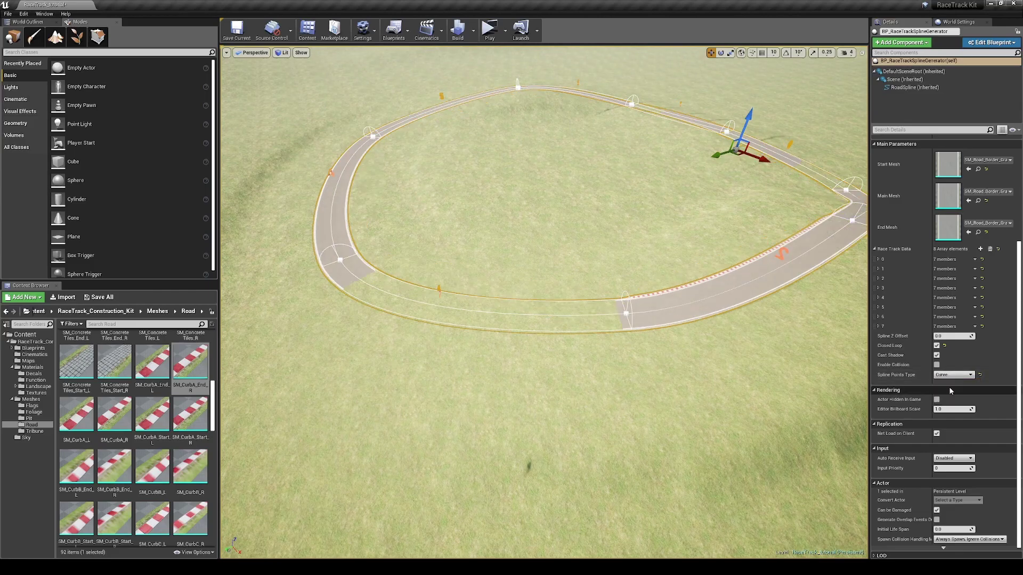
# Try the Curve Clamped spline points type on the track and set it to Curve Custom Tangent.
pyautogui.click(959, 397)
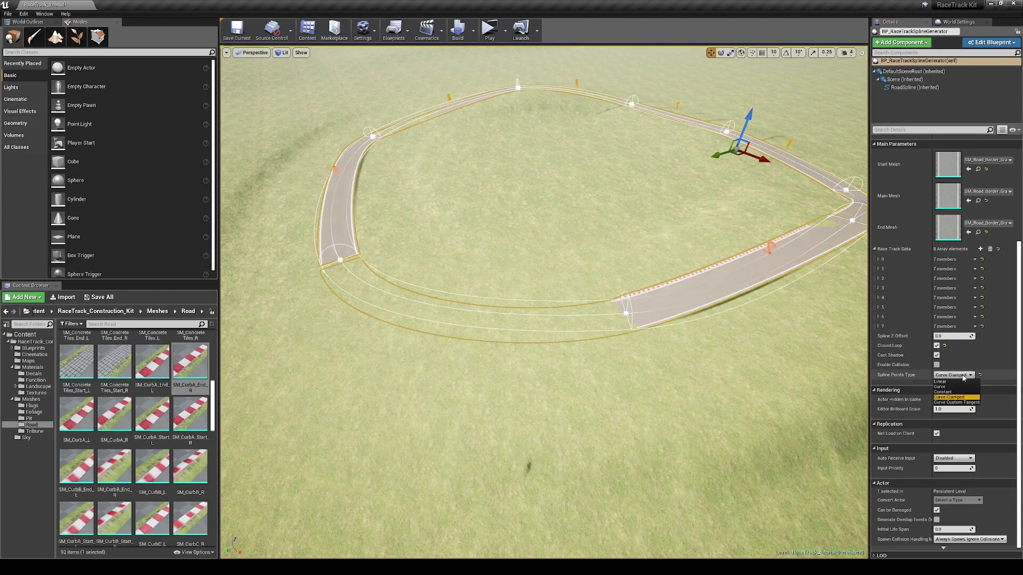
pyautogui.click(963, 376)
pyautogui.click(959, 405)
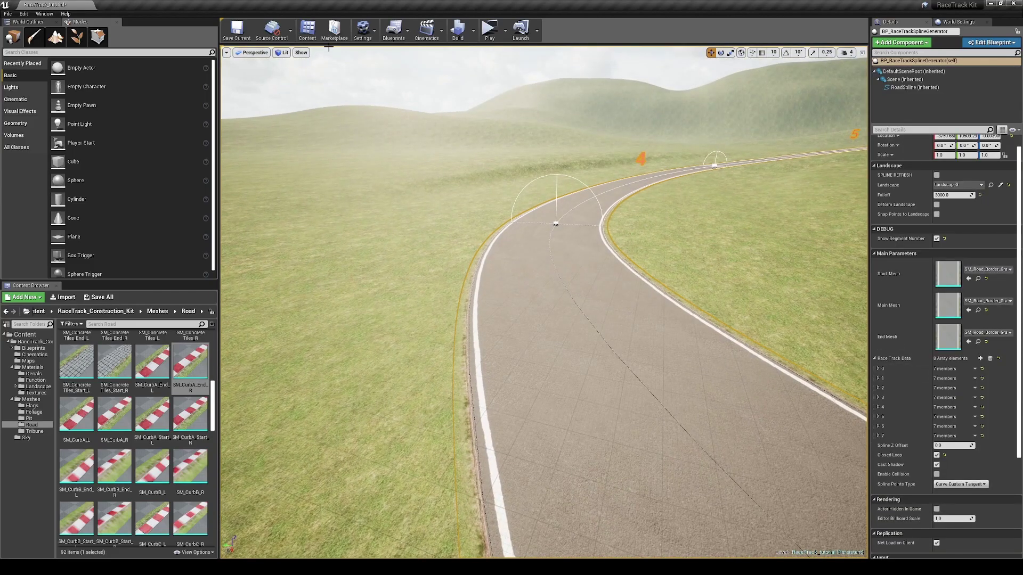
# Show the Player Collision view and enable collision on the track's spline generator.
pyautogui.click(283, 52)
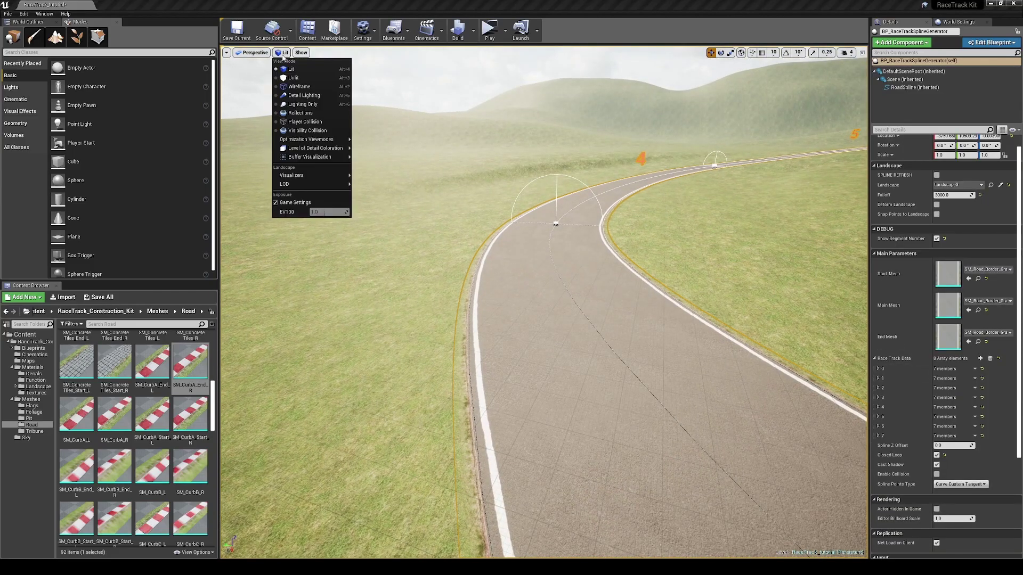
pyautogui.click(305, 122)
pyautogui.click(936, 474)
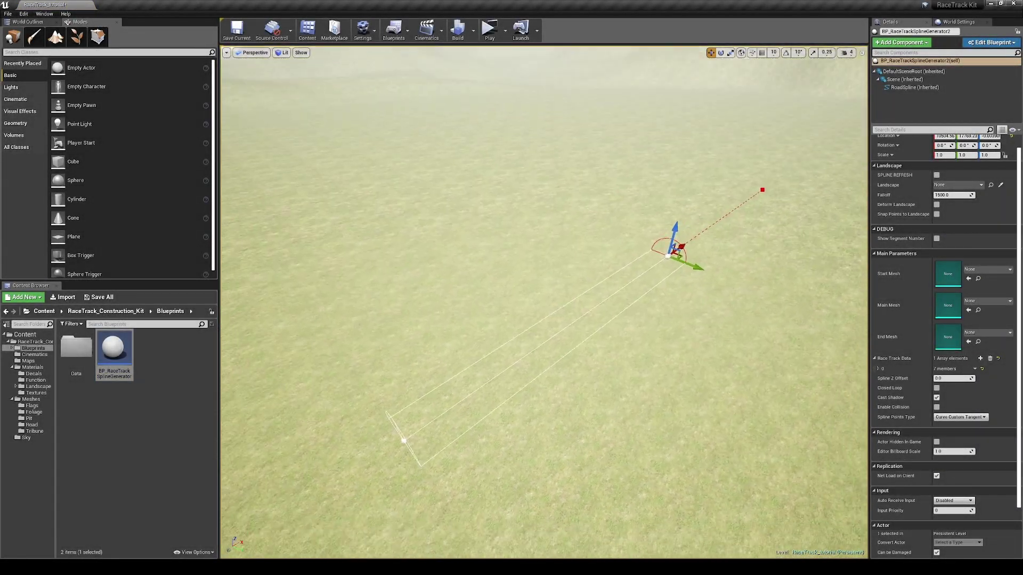
# Assign the SM_Banner_Lavelli mesh as the new spline generator's Start, Main and End Mesh.
pyautogui.click(31, 399)
pyautogui.scroll(-1, 155, 399)
pyautogui.moveTo(155, 399); pyautogui.dragTo(946, 268)
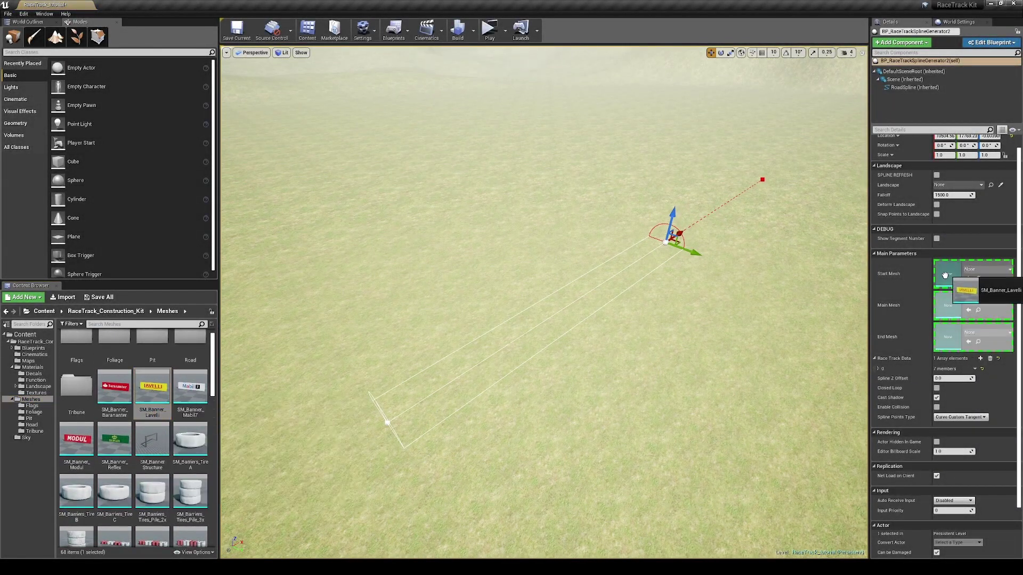
pyautogui.moveTo(951, 309); pyautogui.dragTo(949, 309)
pyautogui.moveTo(161, 386); pyautogui.dragTo(950, 339)
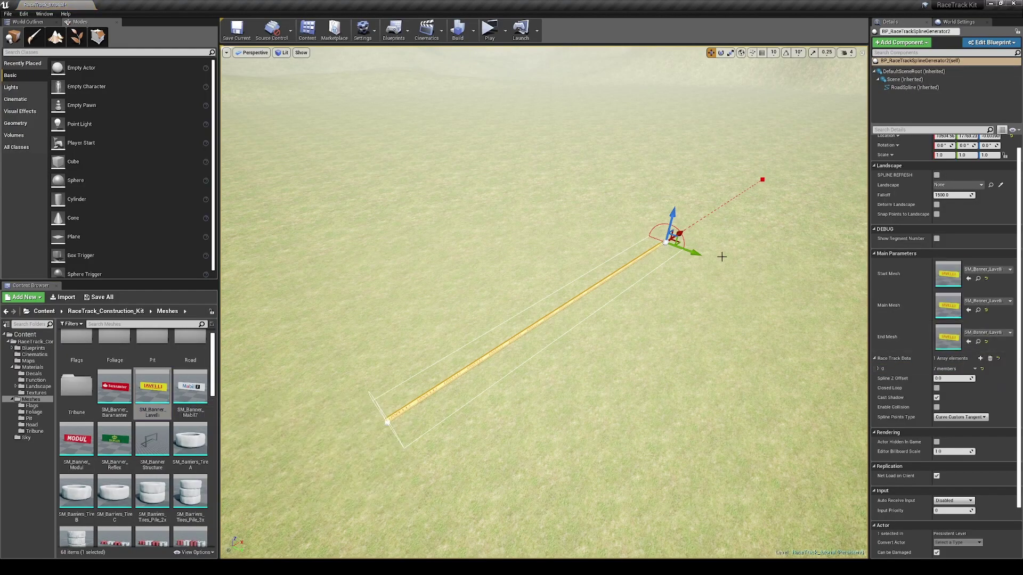
# Extend the banner spline with further points and shape it into a winding S-curve.
pyautogui.moveTo(713, 269); pyautogui.dragTo(671, 267, button='right')
pyautogui.moveTo(712, 238); pyautogui.dragTo(516, 304)
pyautogui.moveTo(516, 303); pyautogui.dragTo(602, 330, button='right')
pyautogui.moveTo(652, 375); pyautogui.dragTo(598, 350)
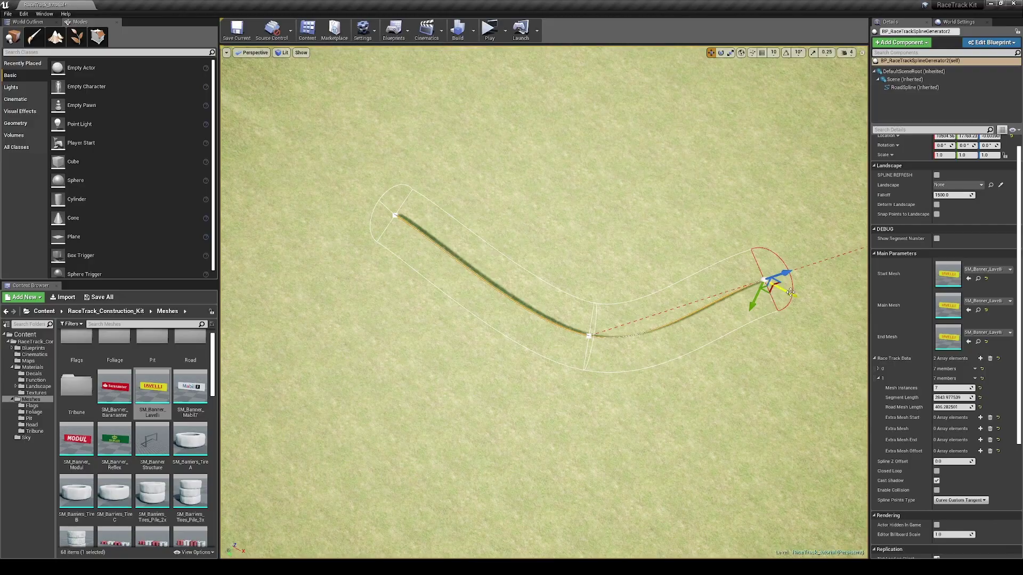
pyautogui.keyDown('alt'); pyautogui.moveTo(790, 292); pyautogui.dragTo(906, 341); pyautogui.keyUp('alt')
pyautogui.moveTo(637, 331); pyautogui.dragTo(637, 255, button='right')
pyautogui.click(637, 331)
pyautogui.click(563, 326)
pyautogui.moveTo(563, 326); pyautogui.dragTo(592, 368, button='right')
# Duplicate the banner spline beside the original and set the copy's Start, Main and End Mesh to SM_Barriers_Tires_Wall_4x.
pyautogui.keyDown('alt'); pyautogui.moveTo(343, 421); pyautogui.dragTo(437, 539); pyautogui.keyUp('alt')
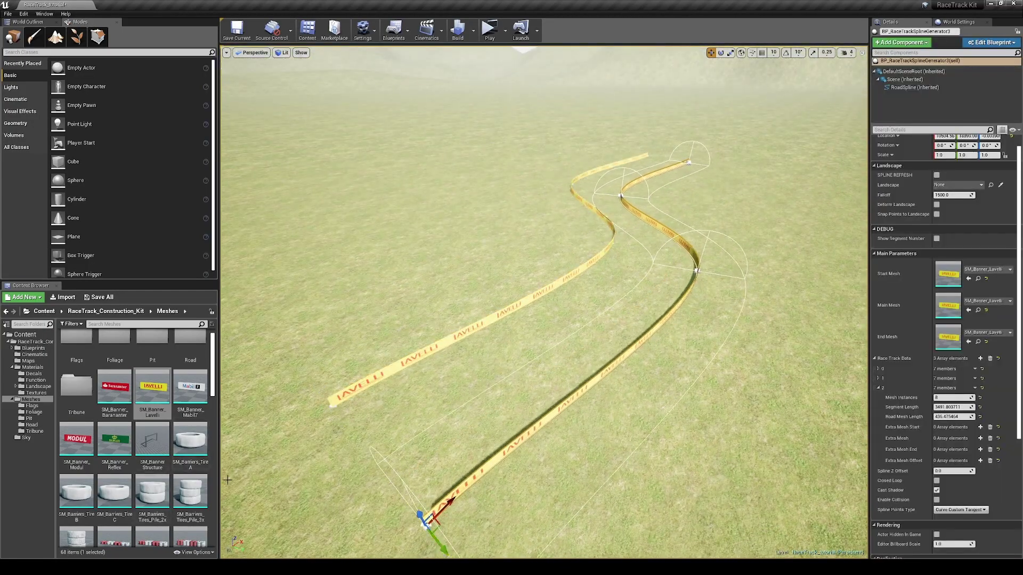
pyautogui.scroll(-4, 190, 458)
pyautogui.moveTo(196, 452); pyautogui.dragTo(948, 306)
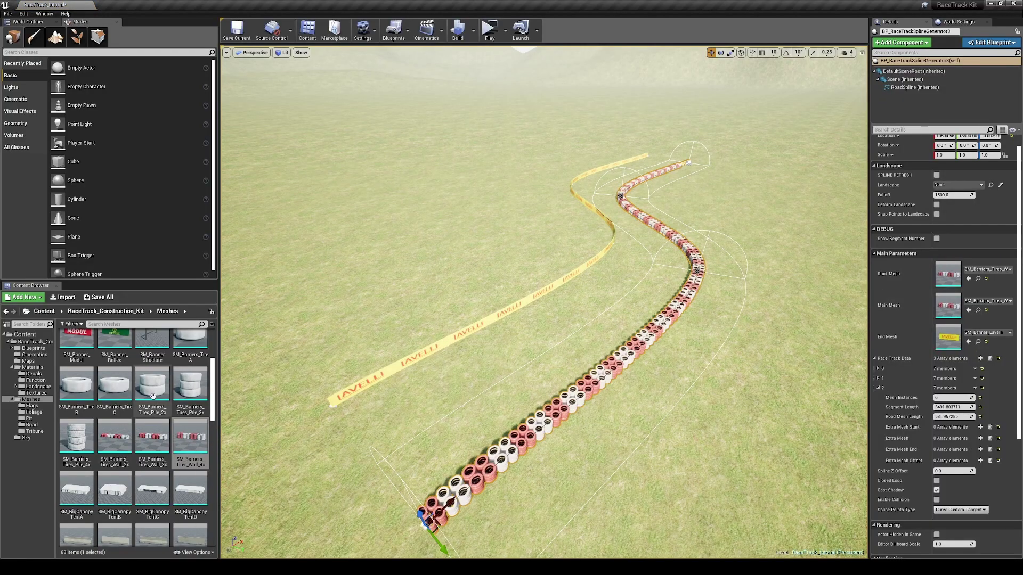
pyautogui.moveTo(999, 356); pyautogui.dragTo(953, 339)
pyautogui.moveTo(477, 416)
pyautogui.mouseDown(button='right')
pyautogui.moveTo(495, 407)
pyautogui.moveTo(480, 372)
pyautogui.moveTo(478, 415)
pyautogui.mouseUp(button='right')
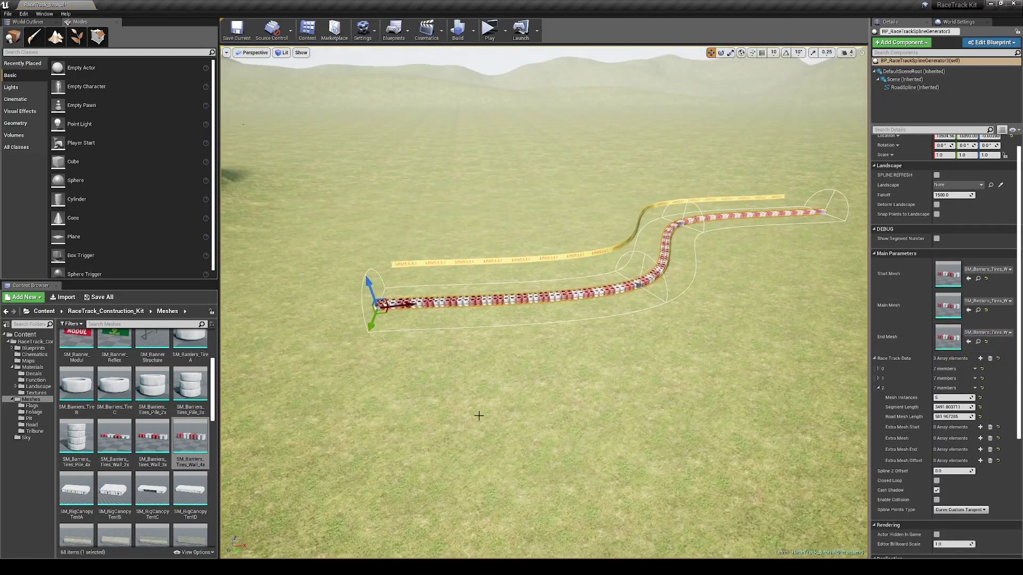
# Duplicate the tire wall spline beside itself and set the copy's Start, Main and End Mesh to SM_CoverRail_3x.
pyautogui.moveTo(153, 513); pyautogui.dragTo(152, 510, button='right')
pyautogui.scroll(-3, 159, 463)
pyautogui.keyDown('alt'); pyautogui.moveTo(389, 324); pyautogui.dragTo(368, 388); pyautogui.keyUp('alt')
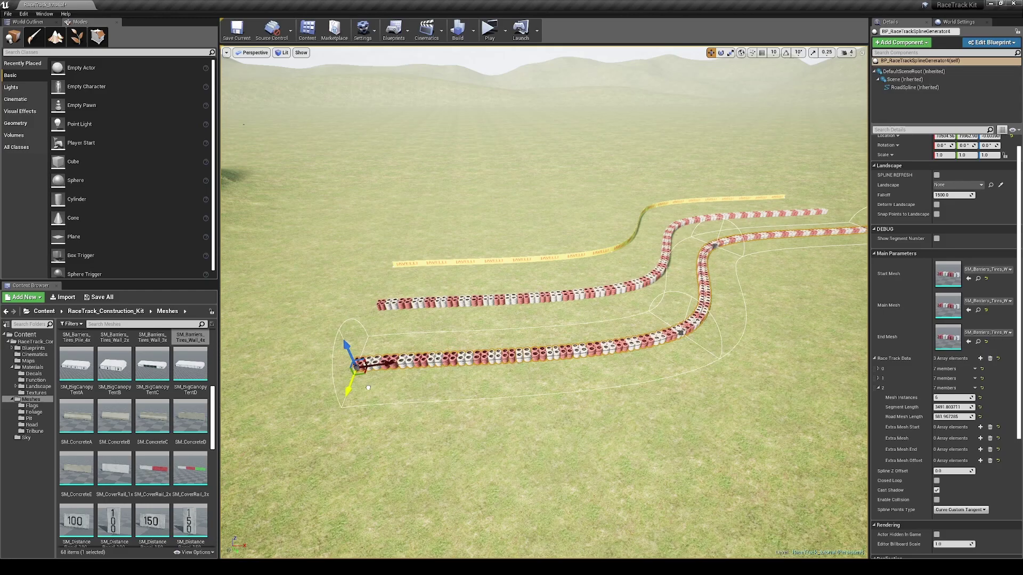
pyautogui.moveTo(193, 474); pyautogui.dragTo(950, 306)
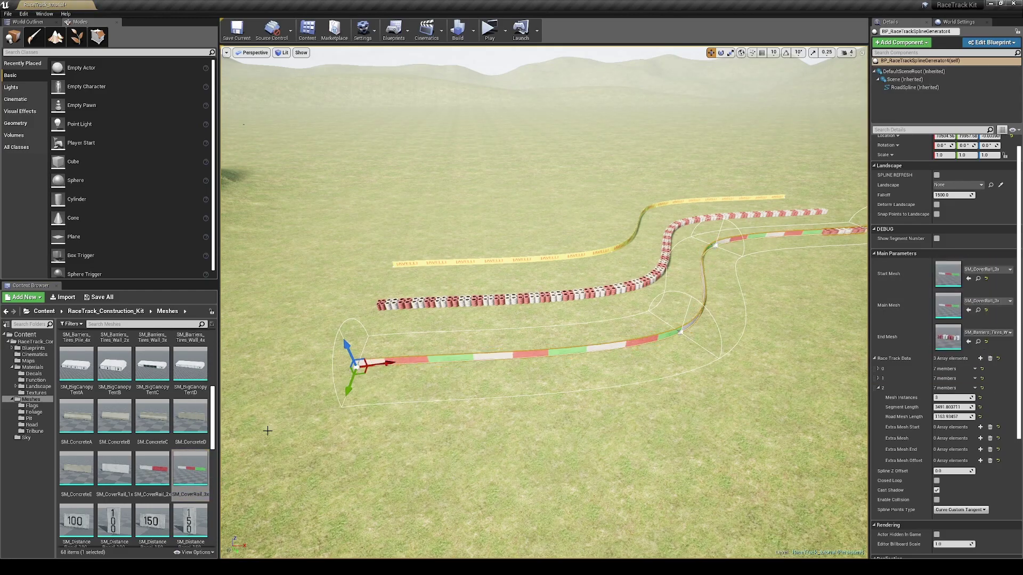
pyautogui.moveTo(954, 343); pyautogui.dragTo(953, 341)
pyautogui.moveTo(602, 413); pyautogui.dragTo(650, 379, button='right')
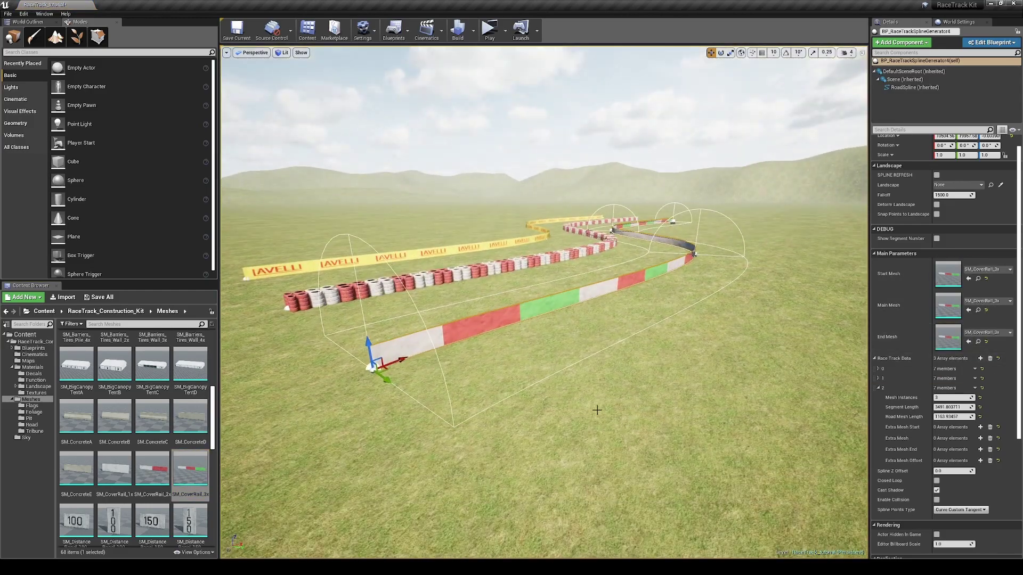
# Show the Player Collision view and enable collision on the cover rail spline.
pyautogui.click(281, 52)
pyautogui.click(301, 122)
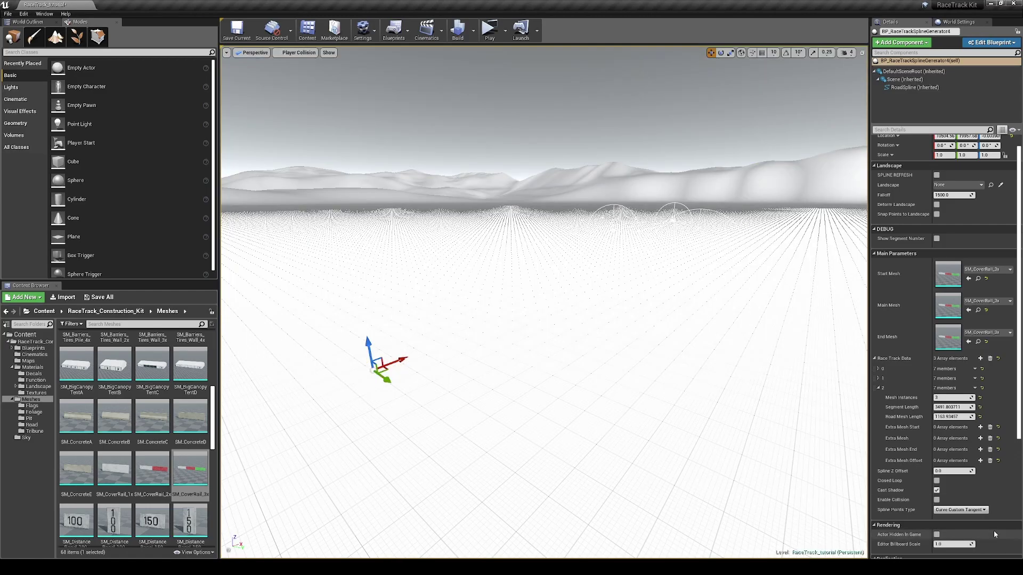
pyautogui.click(937, 501)
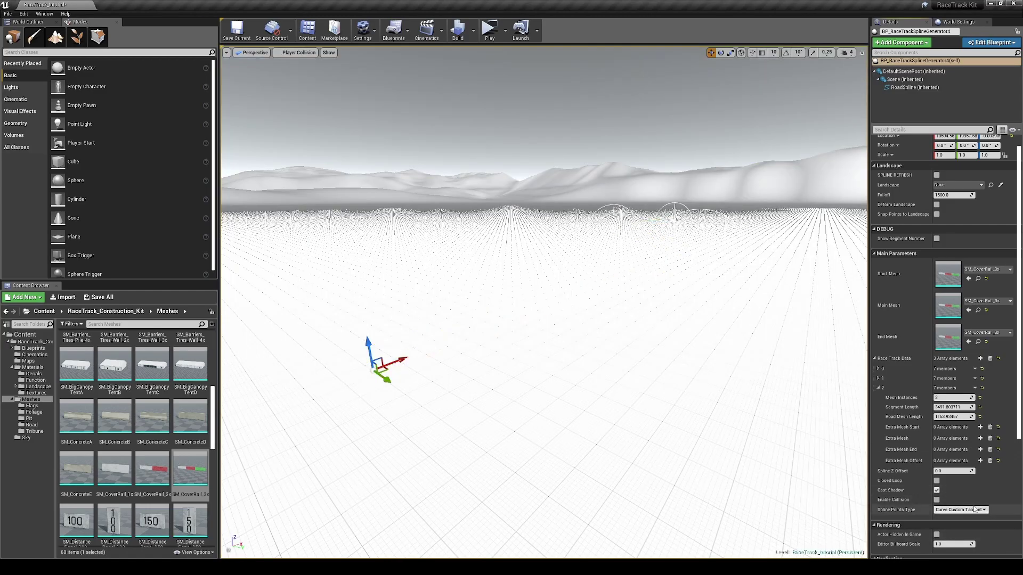
# Enable collision on BP_RaceTrackSplineGenerator2 and BP_RaceTrackSplineGenerator3 together and return to the Lit view.
pyautogui.click(27, 22)
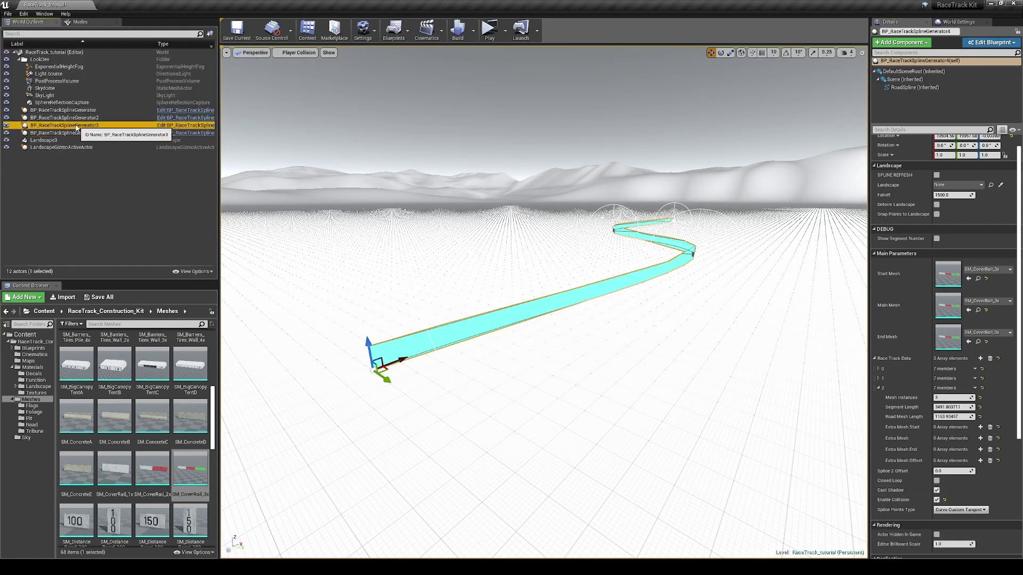
pyautogui.keyDown('ctrl'); pyautogui.click(64, 117); pyautogui.keyUp('ctrl')
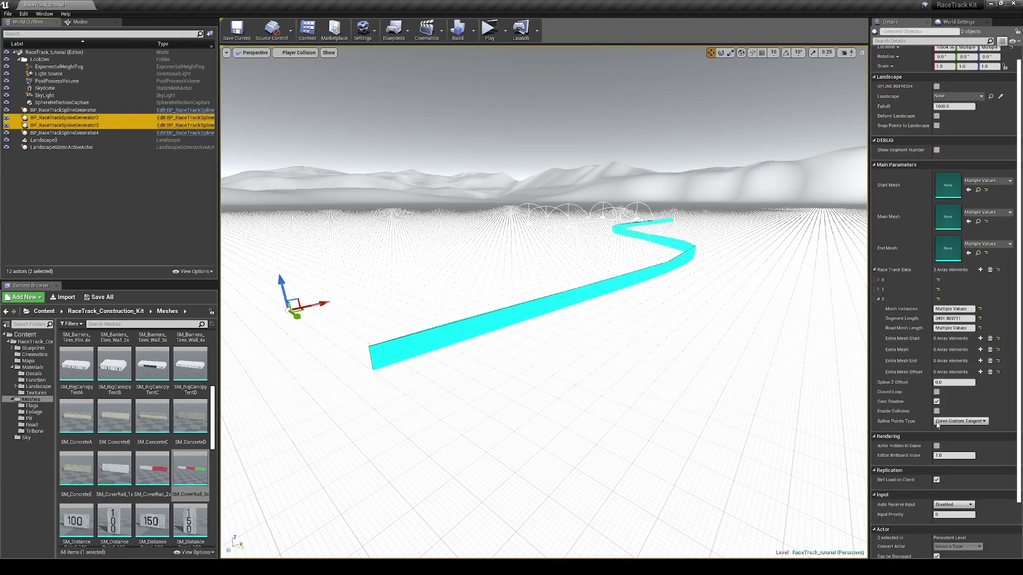
pyautogui.click(937, 412)
pyautogui.press('w')
pyautogui.moveTo(286, 245); pyautogui.dragTo(240, 261, button='right')
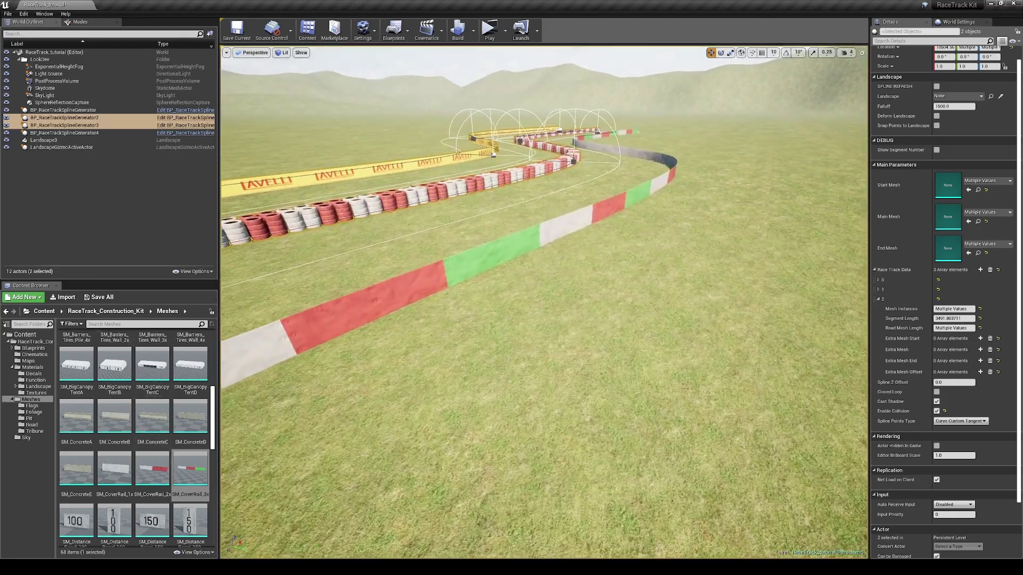
# Place and rotate horizontal distance panels 100, 150 and 250 near the cover rail, and add pole-mounted panels 100, 200 and 250.
pyautogui.moveTo(76, 521); pyautogui.dragTo(480, 406)
pyautogui.moveTo(152, 521); pyautogui.dragTo(559, 434)
pyautogui.scroll(-3, 133, 453)
pyautogui.click(151, 417)
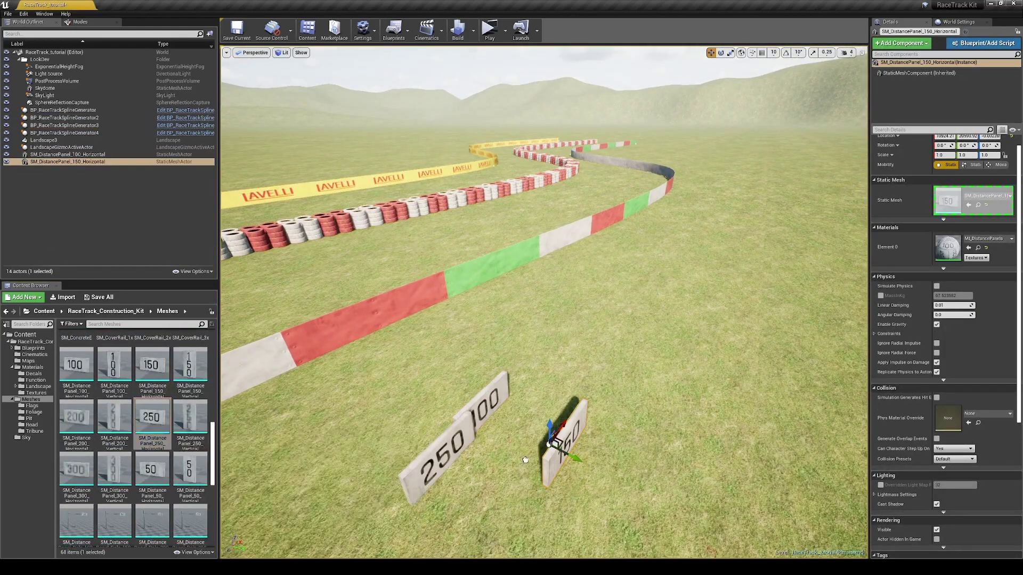
pyautogui.press('e')
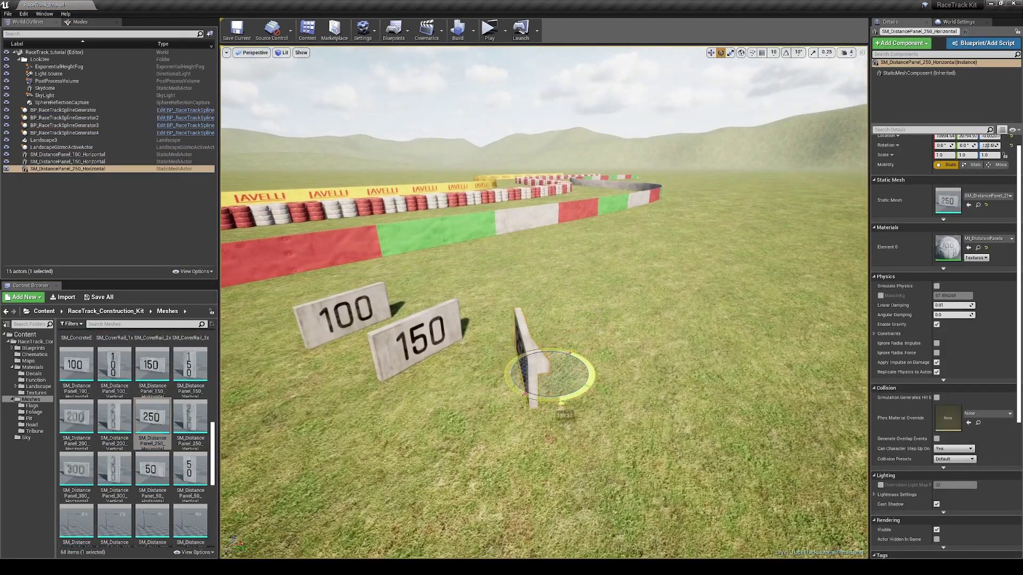
pyautogui.moveTo(155, 528); pyautogui.dragTo(565, 373)
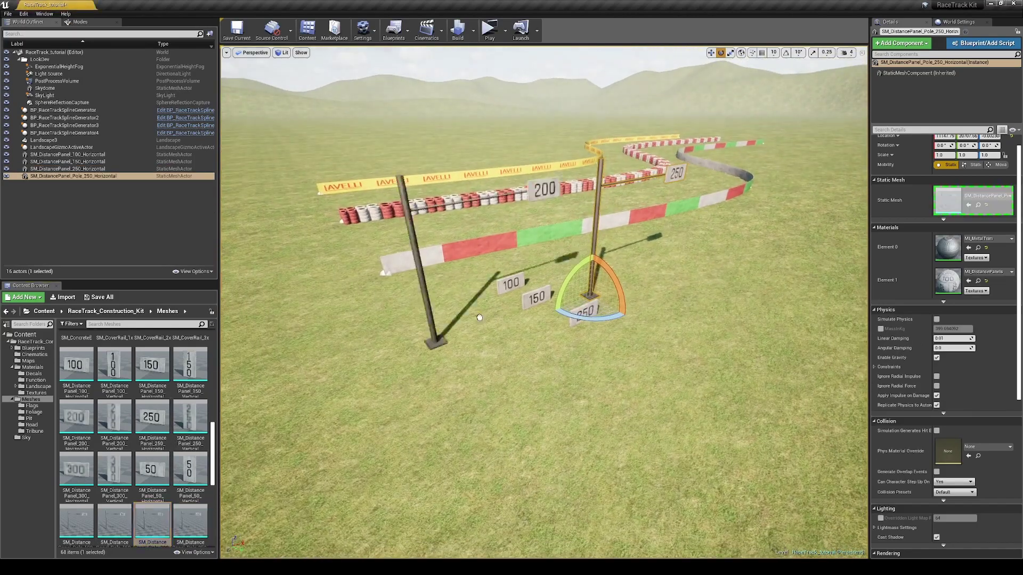
# Place blue, green and white folding canopy tents and a portable toilet near the distance panels.
pyautogui.scroll(-2, 142, 383)
pyautogui.moveTo(152, 422); pyautogui.dragTo(257, 393)
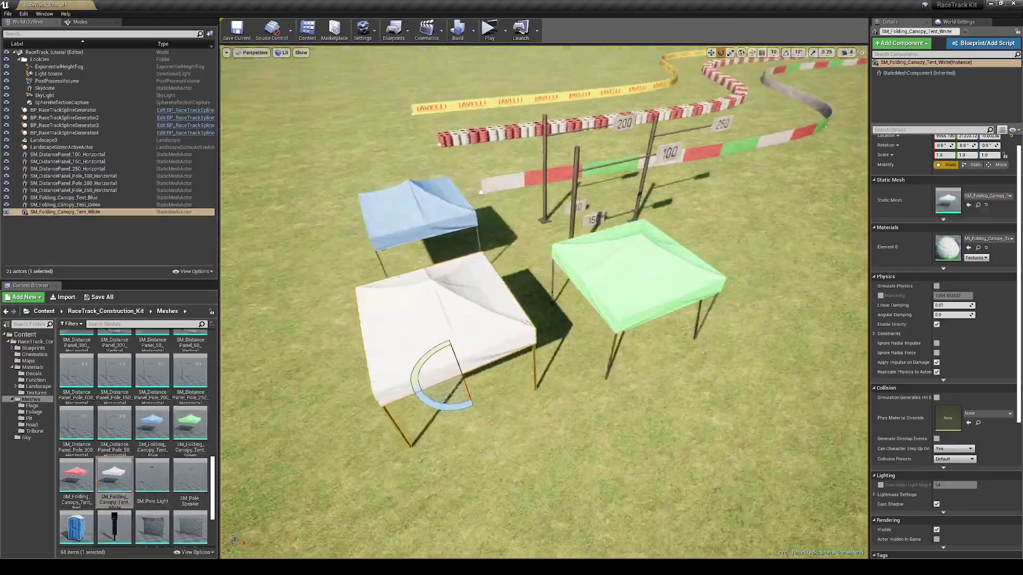
pyautogui.moveTo(574, 306); pyautogui.dragTo(574, 307)
pyautogui.press('f')
pyautogui.moveTo(574, 307)
pyautogui.keyDown('alt'); pyautogui.mouseDown()
pyautogui.moveTo(581, 266)
pyautogui.moveTo(666, 277)
pyautogui.moveTo(660, 341)
pyautogui.moveTo(564, 314)
pyautogui.mouseUp(); pyautogui.keyUp('alt')
pyautogui.press('Escape')
pyautogui.press('s')
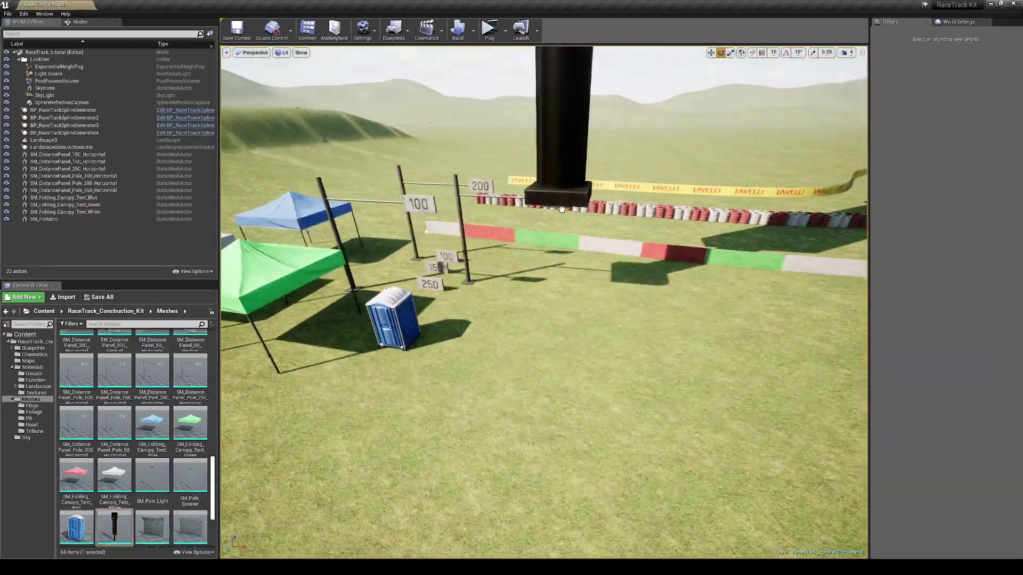
# Place SM_PositionPanel near the barriers and undo the scaling applied to it.
pyautogui.moveTo(616, 202); pyautogui.dragTo(618, 215)
pyautogui.moveTo(626, 262); pyautogui.dragTo(621, 299, button='right')
pyautogui.press('space')
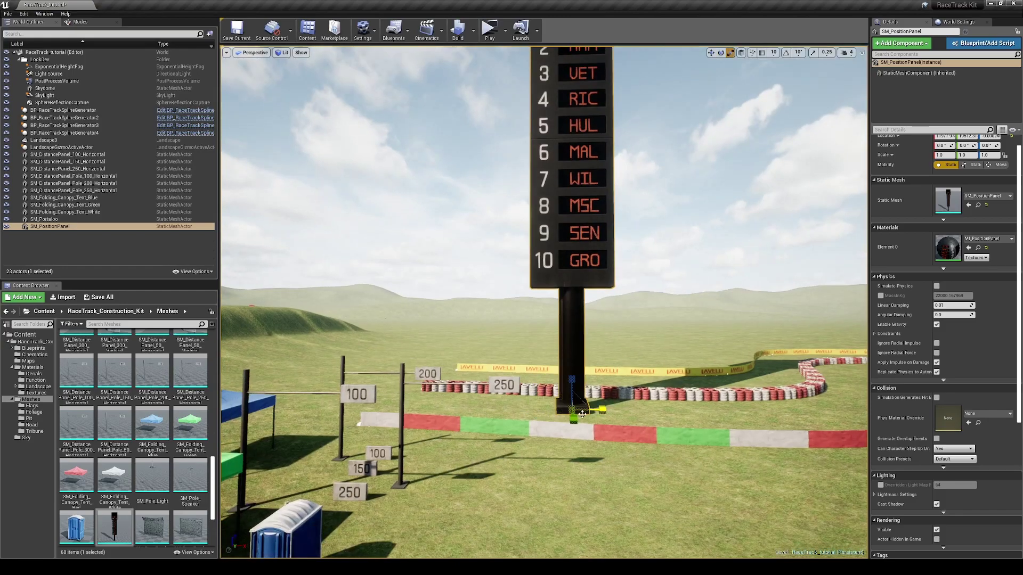
pyautogui.hotkey('ctrl', 'z')
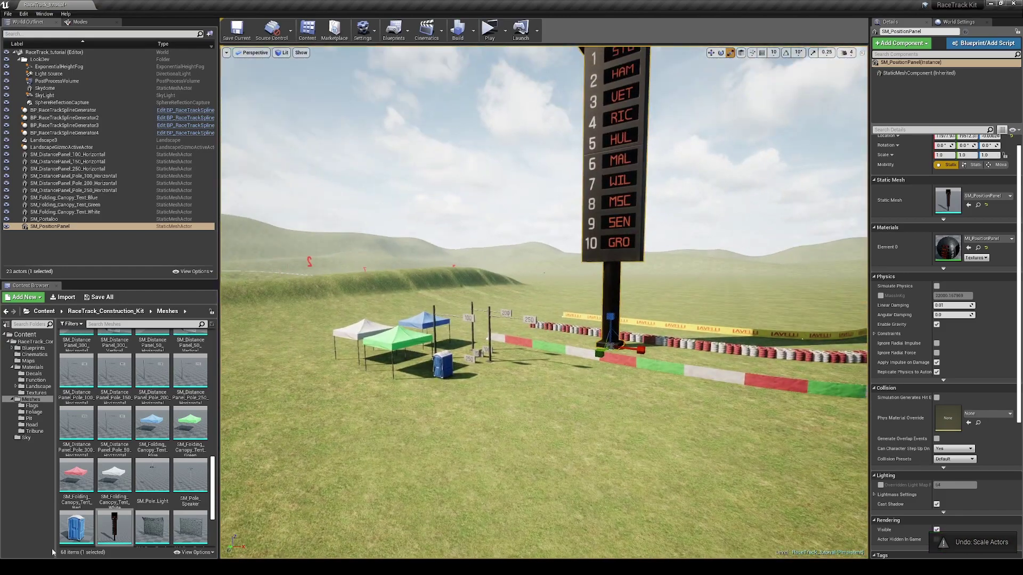
# Duplicate the Lavelli banner spline behind the original and turn off the copy's collision.
pyautogui.scroll(-3, 106, 474)
pyautogui.moveTo(544, 213); pyautogui.dragTo(581, 268, button='right')
pyautogui.press('s')
pyautogui.click(555, 212)
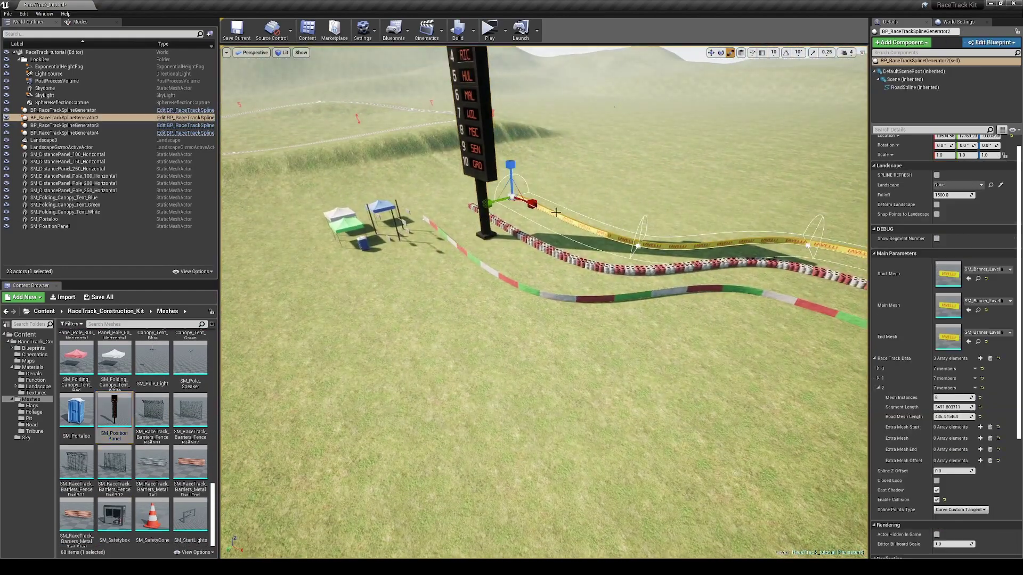
pyautogui.keyDown('alt'); pyautogui.moveTo(495, 200); pyautogui.dragTo(548, 183); pyautogui.keyUp('alt')
pyautogui.moveTo(548, 184); pyautogui.dragTo(580, 128, button='right')
pyautogui.press('w')
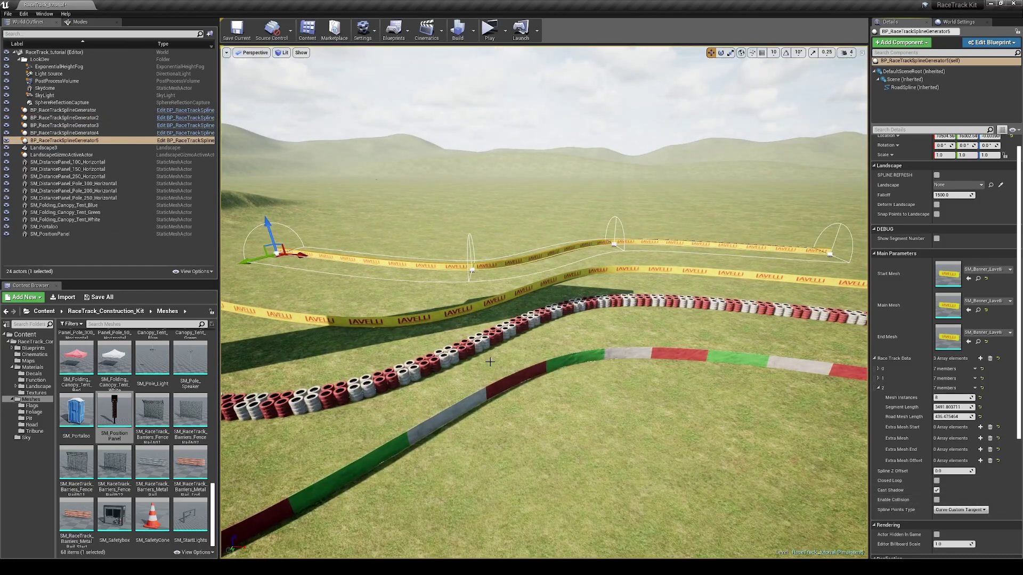
pyautogui.moveTo(441, 412); pyautogui.dragTo(381, 415, button='right')
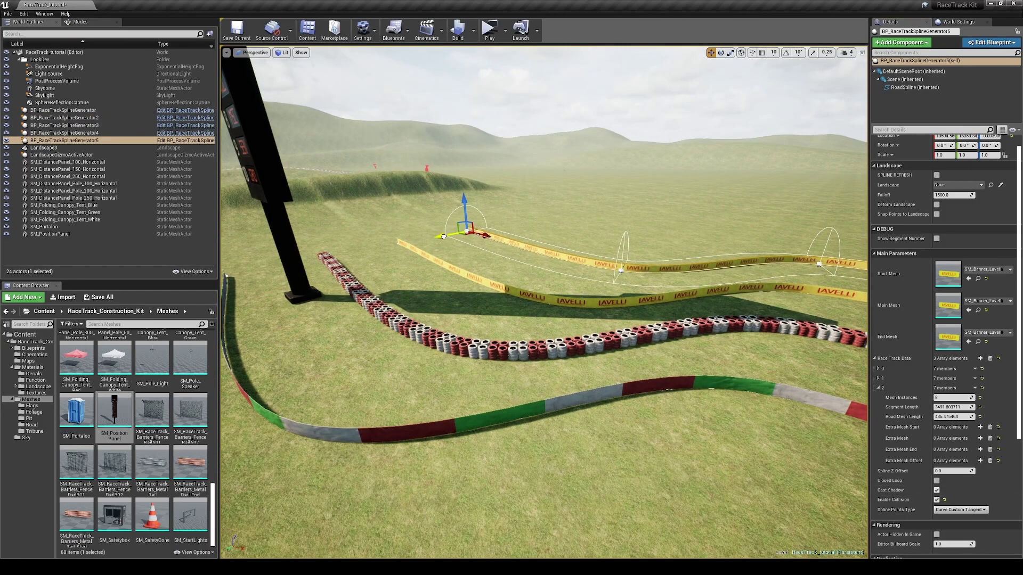
pyautogui.click(937, 501)
# Replace the duplicated banner spline's meshes with the first SM_RaceTrack_Barriers_Fence mesh.
pyautogui.press('w')
pyautogui.moveTo(660, 405); pyautogui.dragTo(693, 420, button='right')
pyautogui.moveTo(154, 418); pyautogui.dragTo(947, 305)
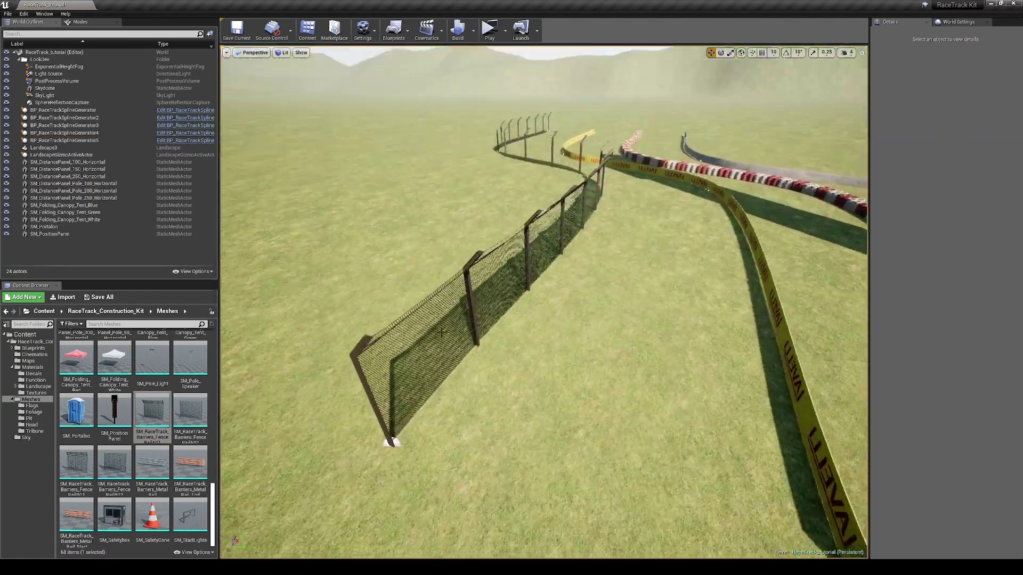
# Duplicate the fence spline beside the original and replace the copy's meshes with SM_RaceTrack_Barriers_FenceRailB01.
pyautogui.rightClick(419, 133)
pyautogui.press('Escape')
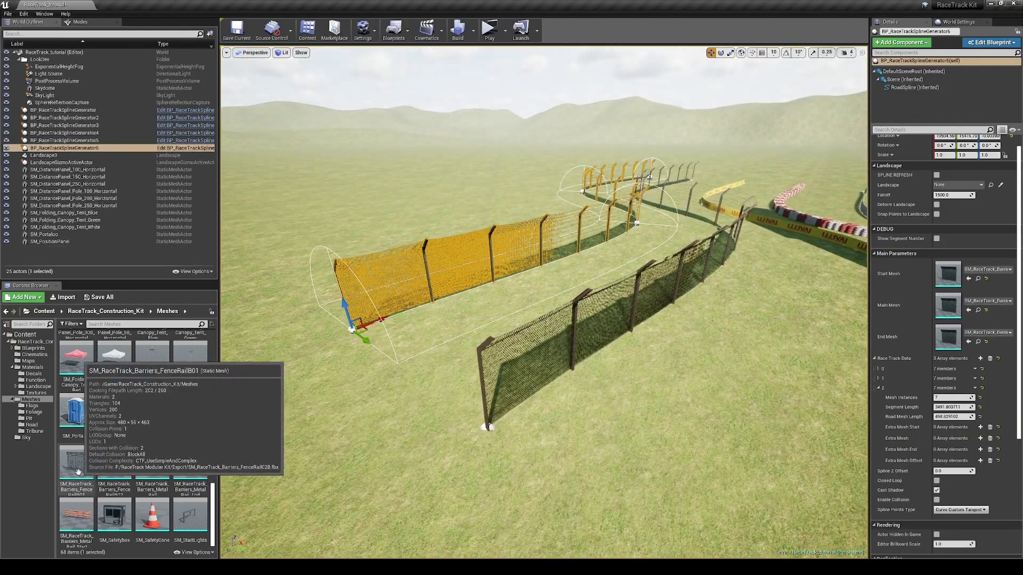
pyautogui.click(76, 464)
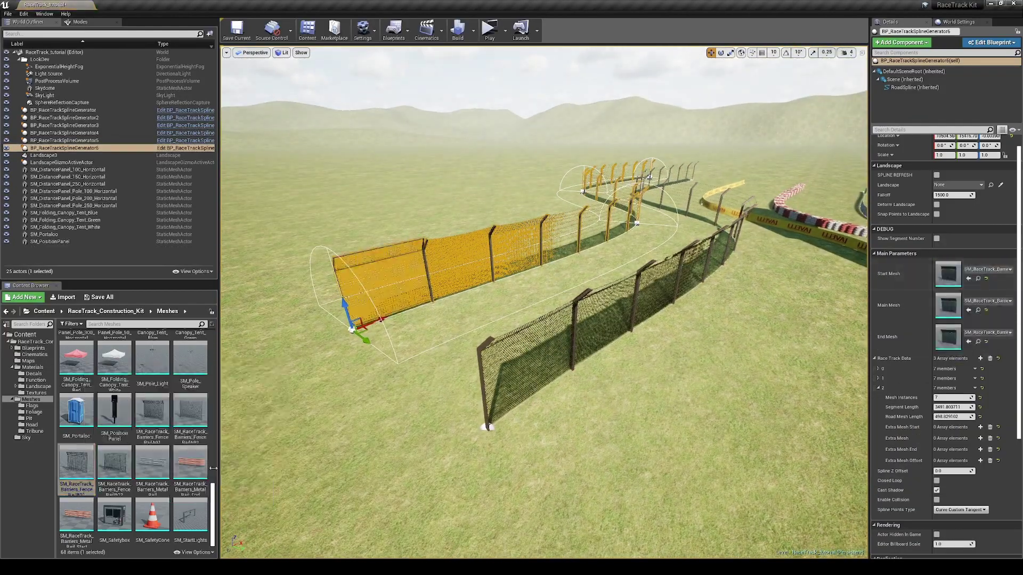
pyautogui.scroll(2, 456, 379)
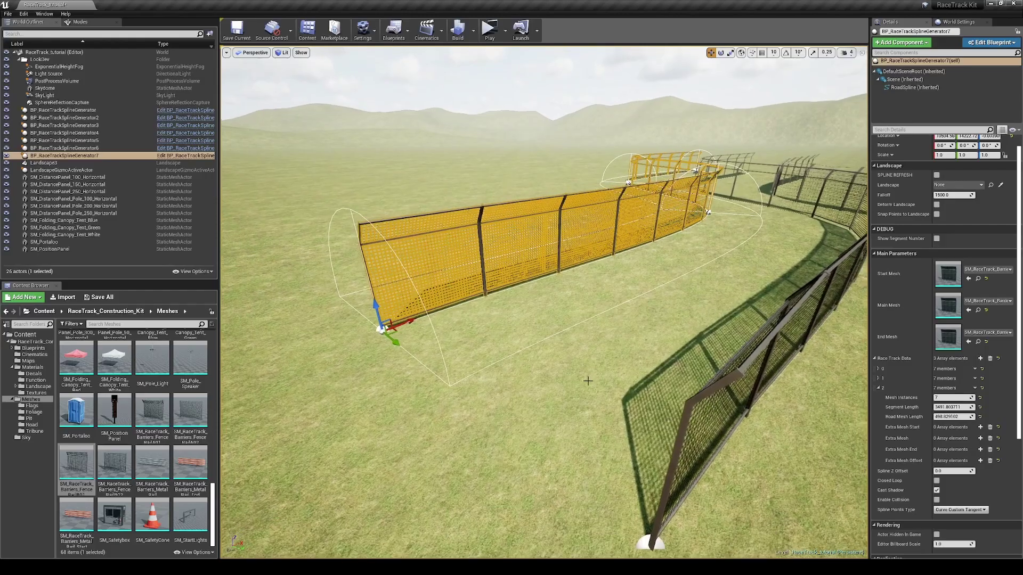
# Set the newest fence copy's Main Mesh to the metal rail barrier, with the rail's end and start variants as End and Start Mesh.
pyautogui.moveTo(153, 465); pyautogui.dragTo(941, 300)
pyautogui.moveTo(189, 463); pyautogui.dragTo(948, 338)
pyautogui.moveTo(79, 519); pyautogui.dragTo(947, 275)
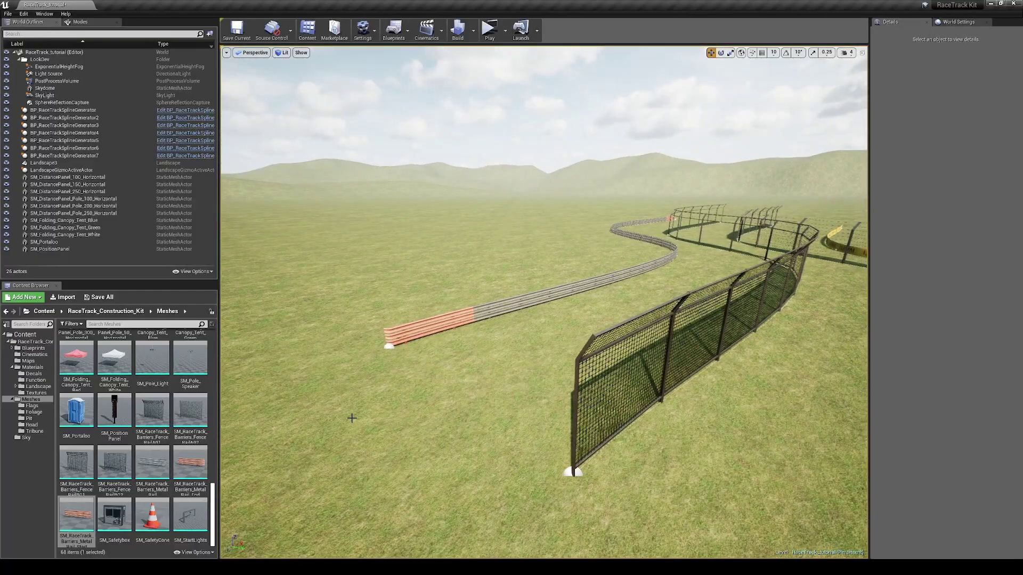
# Place SM_Safetybox between the two fence splines and rotate it about its vertical axis.
pyautogui.moveTo(406, 439); pyautogui.dragTo(709, 445)
pyautogui.moveTo(634, 416); pyautogui.dragTo(535, 453, button='right')
pyautogui.press('e')
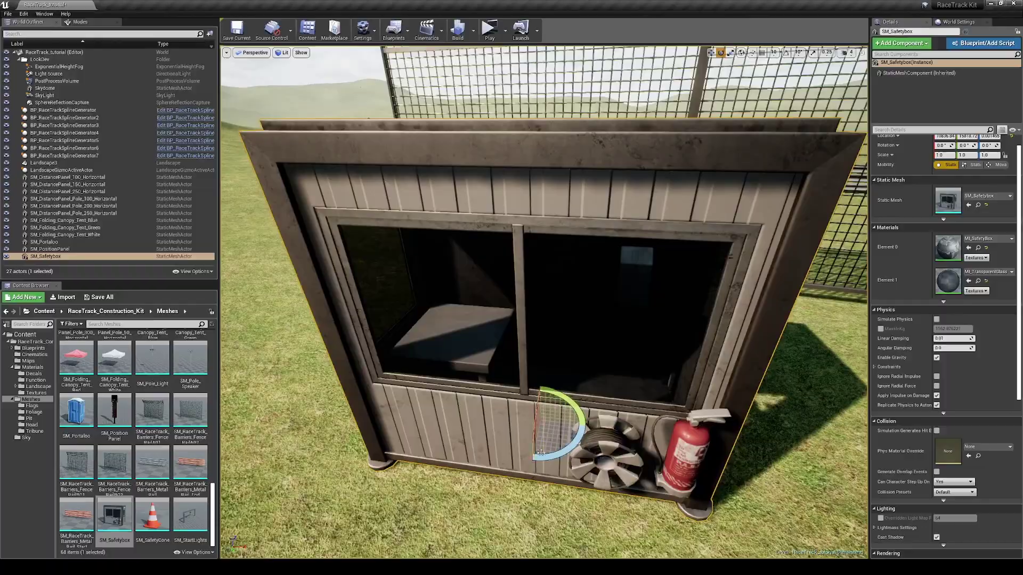
pyautogui.moveTo(535, 416); pyautogui.dragTo(575, 432, button='right')
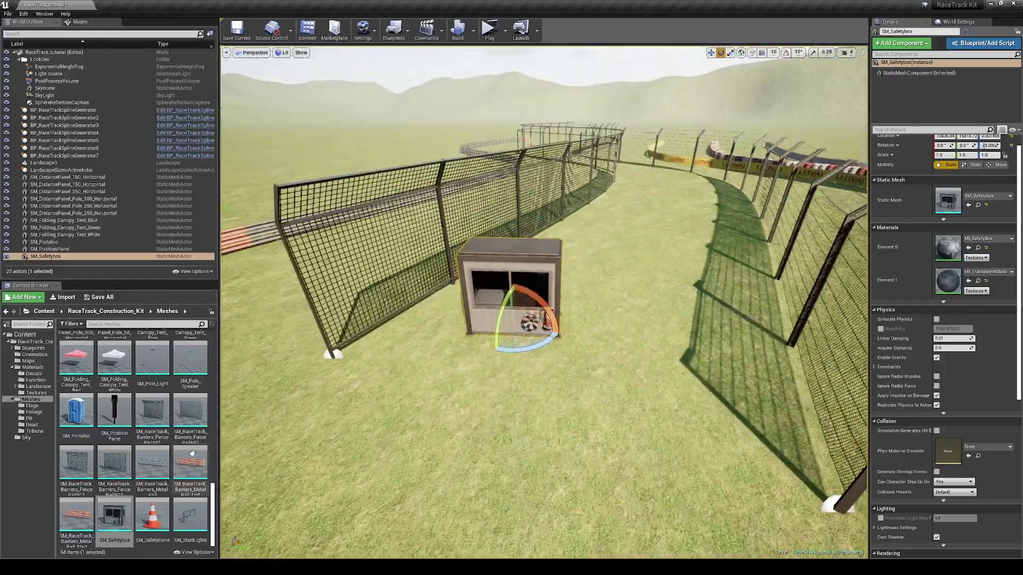
# Place three SM_SafetyCone props beside the safety box and add the SM_StartLights gantry in front of the fences.
pyautogui.moveTo(470, 360); pyautogui.dragTo(468, 357)
pyautogui.press('f')
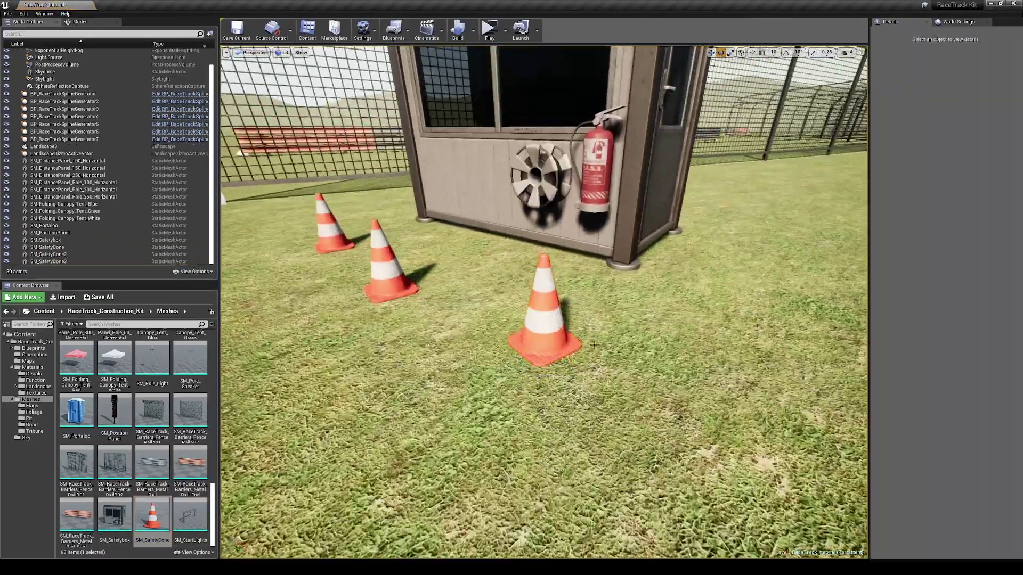
pyautogui.moveTo(594, 345)
pyautogui.mouseDown(button='right')
pyautogui.moveTo(671, 352)
pyautogui.moveTo(639, 357)
pyautogui.moveTo(617, 378)
pyautogui.moveTo(597, 351)
pyautogui.mouseUp(button='right')
pyautogui.moveTo(190, 515); pyautogui.dragTo(491, 366)
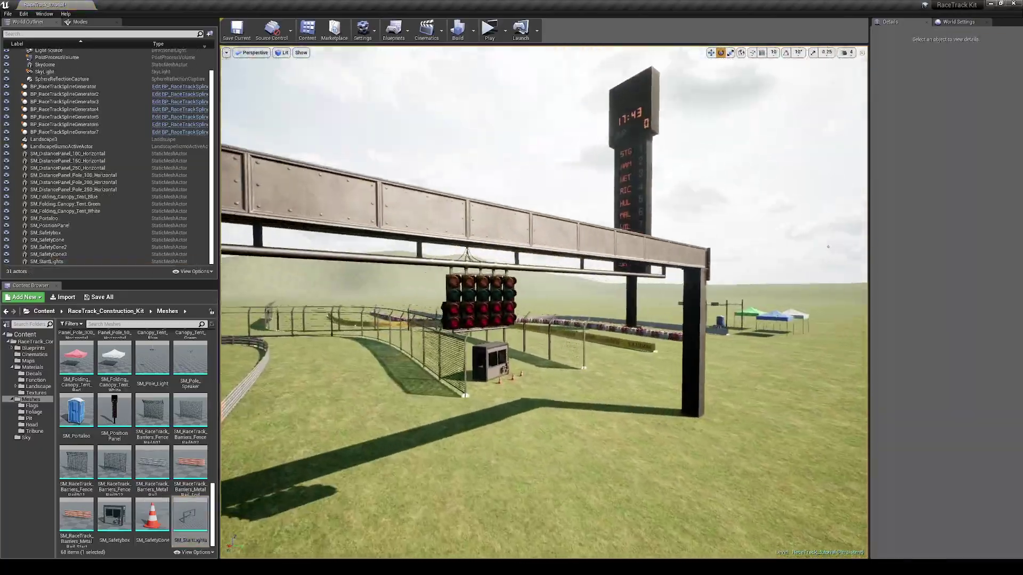
pyautogui.moveTo(543, 303); pyautogui.dragTo(413, 306, button='right')
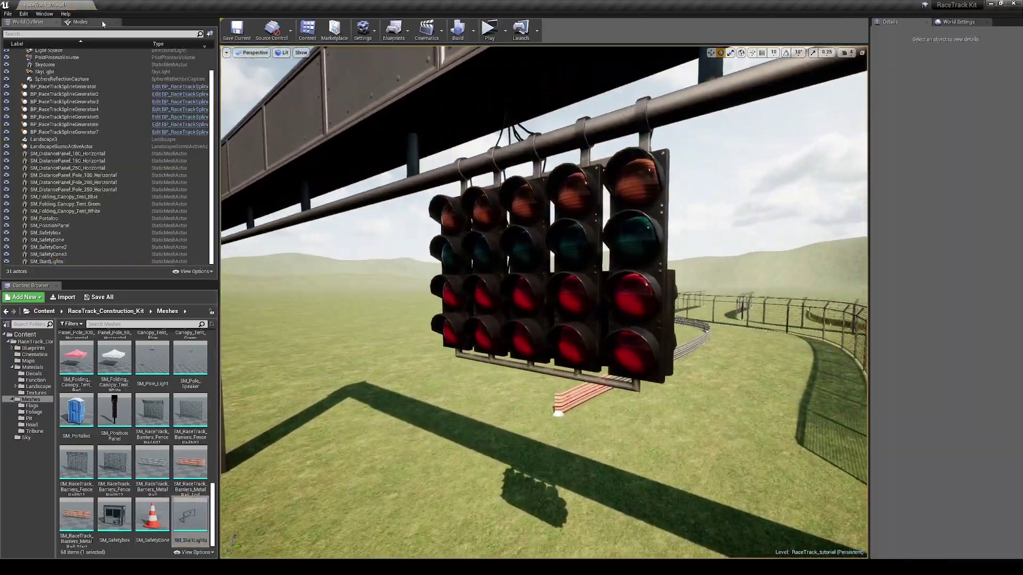
# Place a point light in front of the middle column of the start lights.
pyautogui.click(95, 23)
pyautogui.moveTo(510, 248); pyautogui.dragTo(480, 250)
pyautogui.moveTo(480, 250); pyautogui.dragTo(394, 245, button='right')
pyautogui.press('w')
pyautogui.keyDown('alt'); pyautogui.moveTo(544, 302); pyautogui.dragTo(644, 282); pyautogui.keyUp('alt')
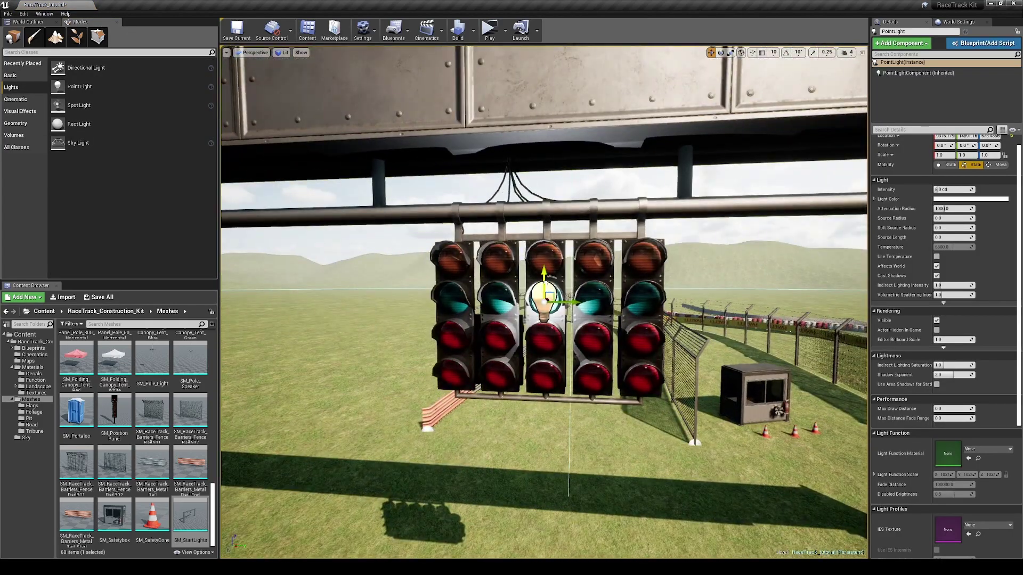
# Set the point light's colour to red and duplicate it for the other red lamp in the middle column.
pyautogui.click(954, 199)
pyautogui.click(881, 232)
pyautogui.click(900, 394)
pyautogui.moveTo(692, 341); pyautogui.dragTo(596, 333, button='right')
pyautogui.press('g')
pyautogui.press('g')
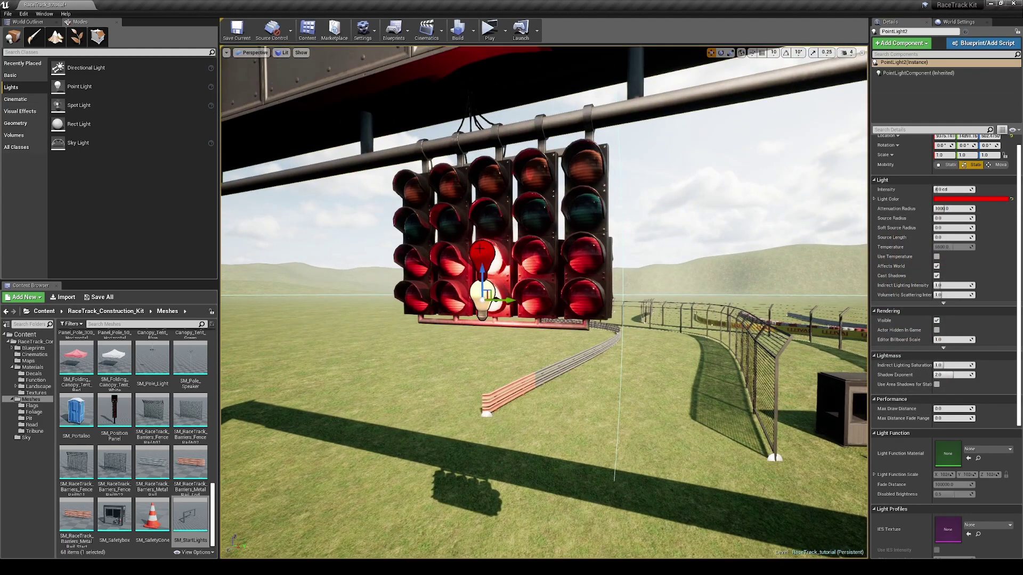
# Select both red point lights and set their intensity to 2 cd.
pyautogui.keyDown('ctrl'); pyautogui.click(483, 258); pyautogui.keyUp('ctrl')
pyautogui.moveTo(483, 258); pyautogui.dragTo(506, 255, button='right')
pyautogui.click(28, 22)
pyautogui.moveTo(449, 201); pyautogui.dragTo(433, 213, button='right')
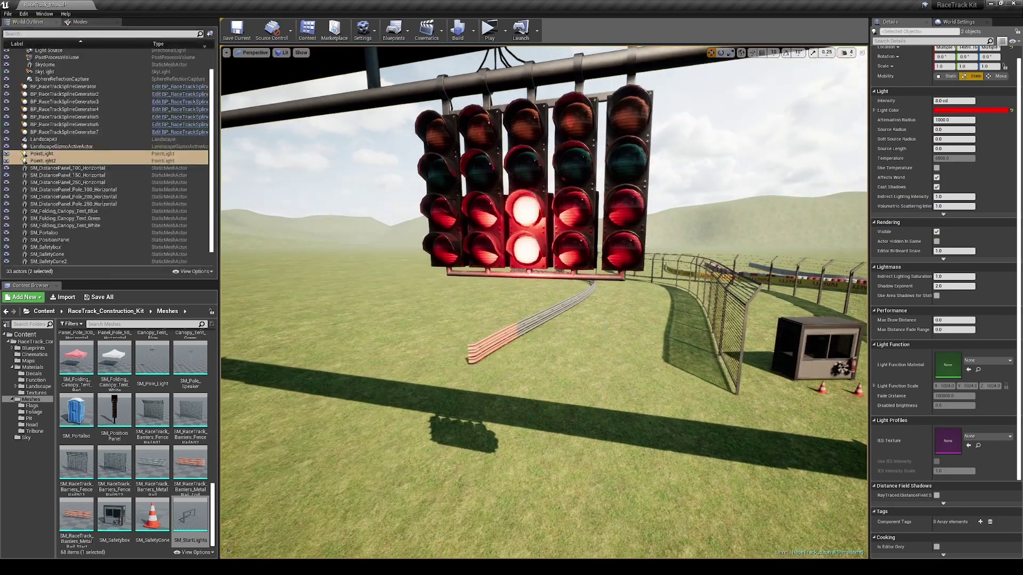
pyautogui.click(7, 155)
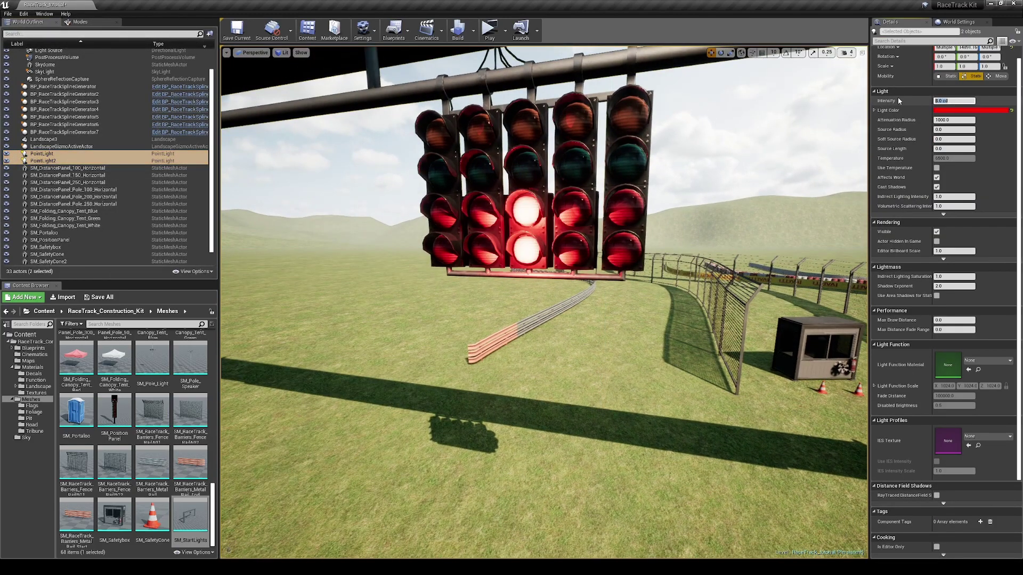
pyautogui.write('2')
pyautogui.press('Return')
# Duplicate the point light upward onto the two upper lamps, colouring the third one green and the topmost yellow.
pyautogui.moveTo(538, 250); pyautogui.dragTo(530, 234, button='right')
pyautogui.press('g')
pyautogui.click(532, 246)
pyautogui.keyDown('alt'); pyautogui.moveTo(531, 231); pyautogui.dragTo(533, 178); pyautogui.keyUp('alt')
pyautogui.click(970, 199)
pyautogui.click(812, 303)
pyautogui.click(903, 394)
pyautogui.click(954, 200)
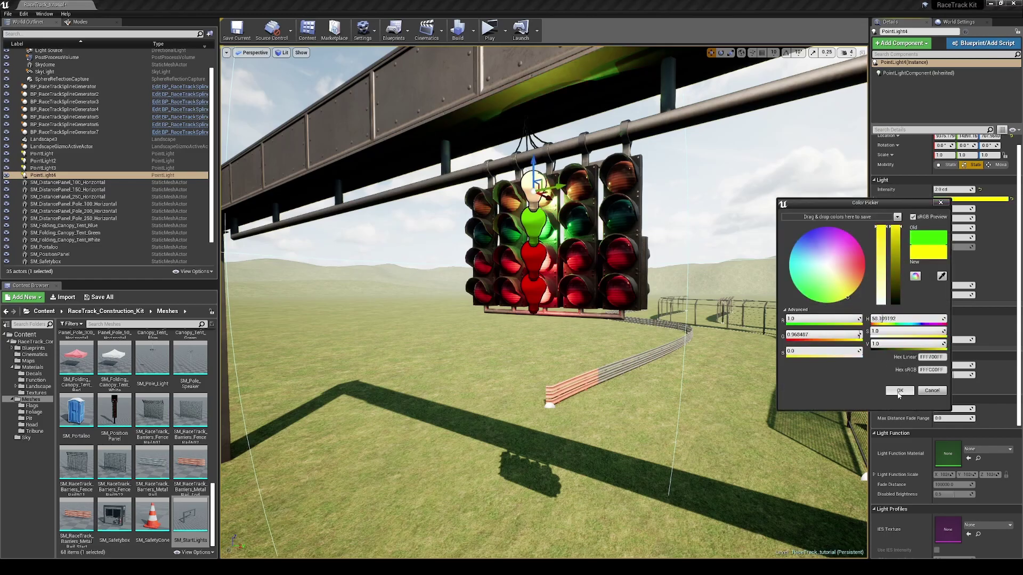
pyautogui.click(899, 391)
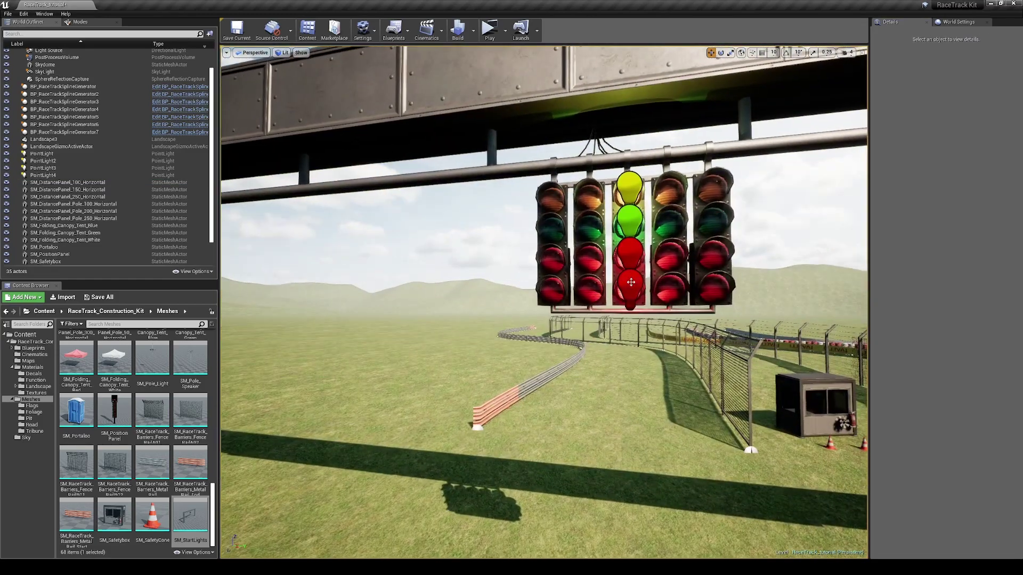
# Select the four coloured point lights and duplicate them across the remaining four columns of the start lights.
pyautogui.click(43, 154)
pyautogui.keyDown('ctrl'); pyautogui.click(42, 160); pyautogui.keyUp('ctrl')
pyautogui.keyDown('alt'); pyautogui.moveTo(652, 195); pyautogui.dragTo(749, 185); pyautogui.keyUp('alt')
pyautogui.hotkey('ctrl', 'z')
pyautogui.scroll(1, 990, 101)
pyautogui.moveTo(749, 184); pyautogui.dragTo(709, 181, button='right')
pyautogui.press('Escape')
pyautogui.press('g')
pyautogui.hotkey('ctrl', 'z')
# Select all the start-light point lights and set their intensity to 100.
pyautogui.click(45, 188)
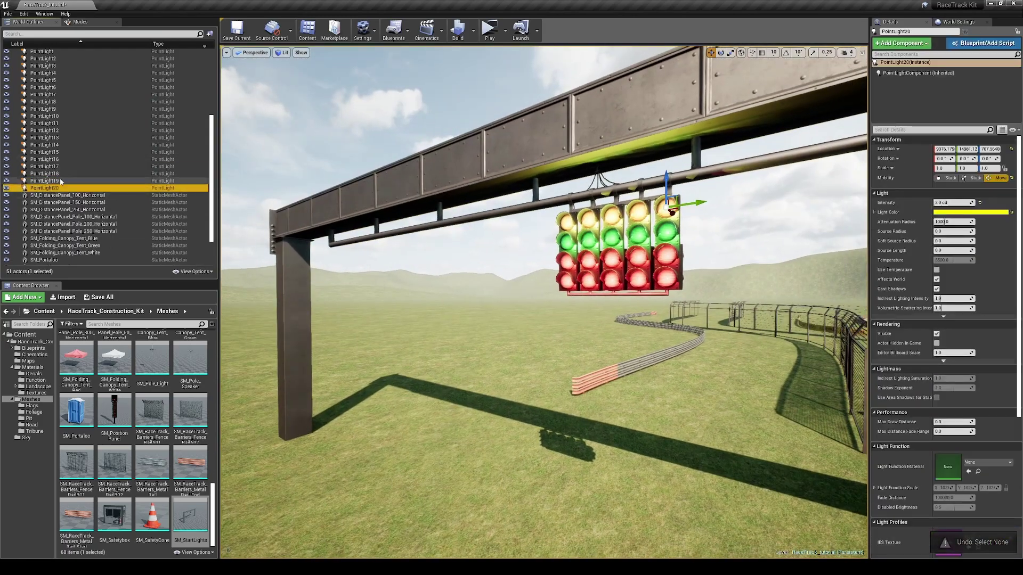
pyautogui.scroll(4, 80, 159)
pyautogui.keyDown('shift'); pyautogui.click(42, 141); pyautogui.keyUp('shift')
pyautogui.click(938, 114)
pyautogui.write('100')
pyautogui.press('Return')
pyautogui.moveTo(745, 240); pyautogui.dragTo(794, 283, button='right')
pyautogui.press('Escape')
# Place the SM_Barriers_Tires_Wall_3x tire wall on the grass beside the safety box.
pyautogui.moveTo(532, 341); pyautogui.dragTo(528, 336, button='right')
pyautogui.scroll(10, 147, 526)
pyautogui.scroll(5, 147, 526)
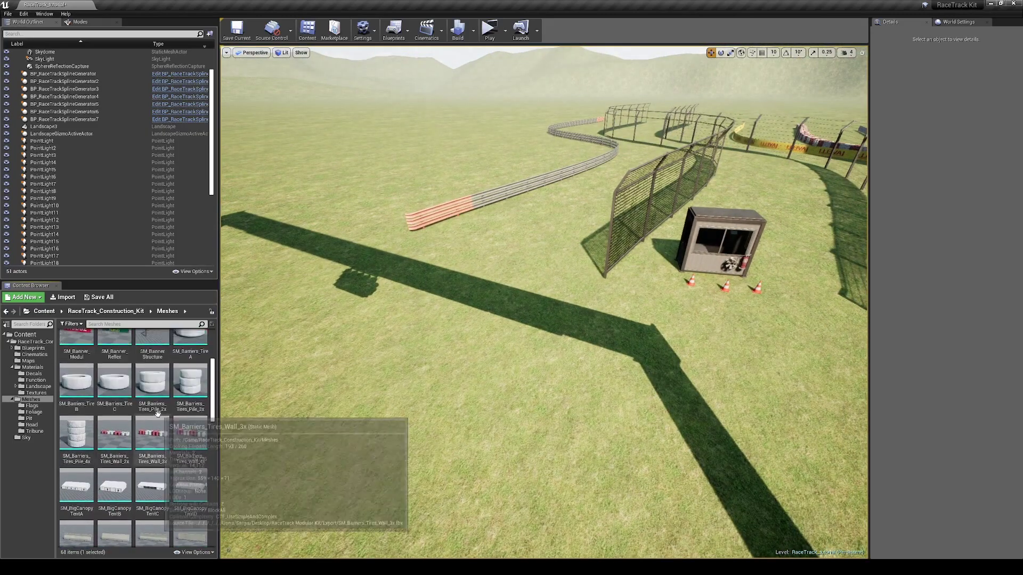
pyautogui.moveTo(190, 508); pyautogui.dragTo(673, 339)
pyautogui.moveTo(673, 339); pyautogui.dragTo(714, 319, button='right')
# Place the 2x, 3x and 4x SM_Barriers_Tires_Pile meshes in front of the tire wall.
pyautogui.scroll(-3, 154, 506)
pyautogui.moveTo(152, 442); pyautogui.dragTo(672, 390)
pyautogui.moveTo(152, 494); pyautogui.dragTo(349, 297)
pyautogui.moveTo(348, 296); pyautogui.dragTo(394, 314, button='right')
pyautogui.moveTo(76, 493); pyautogui.dragTo(383, 358)
pyautogui.moveTo(152, 442); pyautogui.dragTo(345, 432)
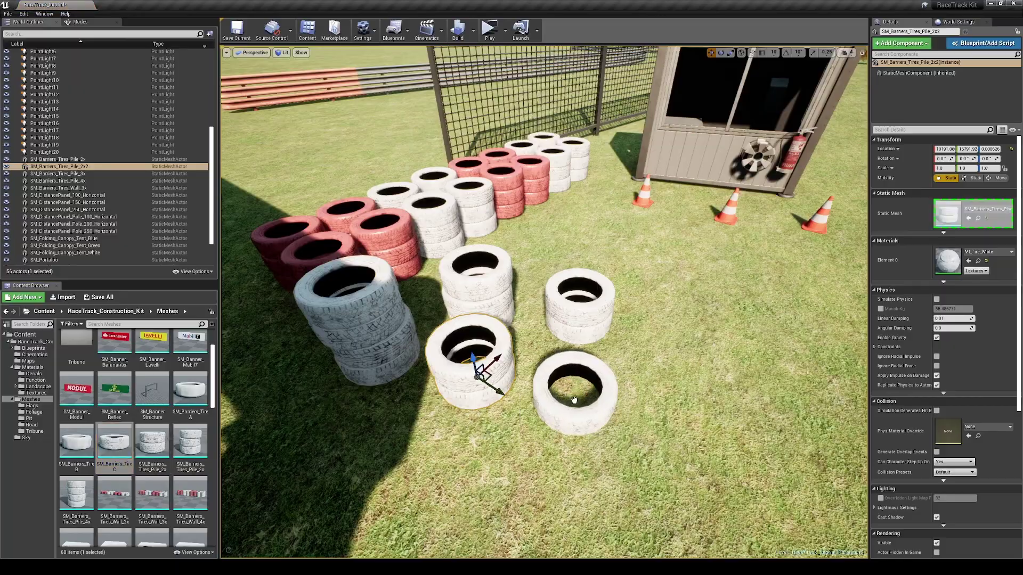
# Place the single tires SM_Barriers_TireA, TireB and TireC beside the tire piles.
pyautogui.moveTo(572, 397); pyautogui.dragTo(573, 396)
pyautogui.moveTo(76, 442); pyautogui.dragTo(677, 356)
pyautogui.moveTo(761, 318); pyautogui.dragTo(762, 319)
pyautogui.press('f')
pyautogui.scroll(-5, 547, 320)
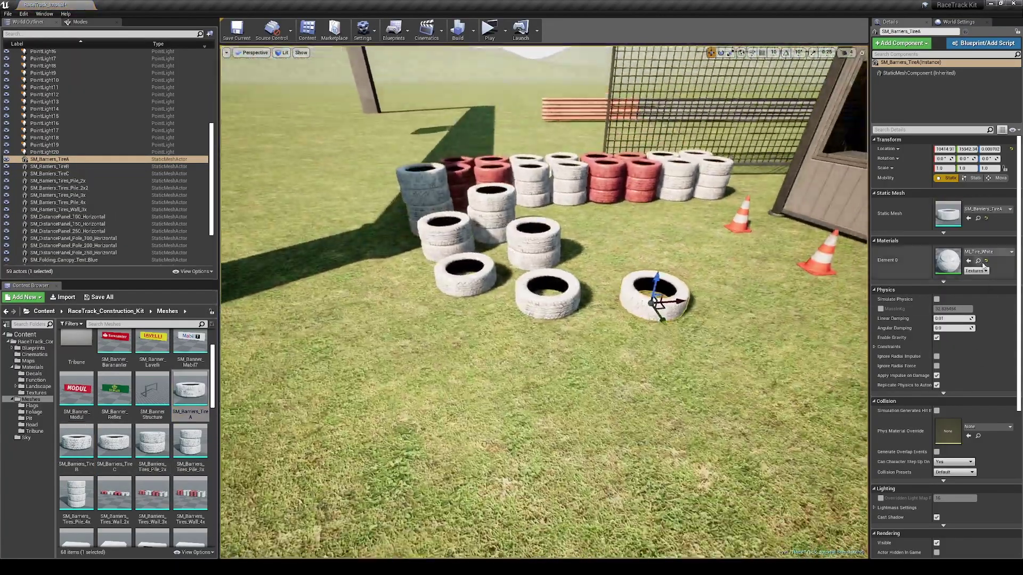
pyautogui.moveTo(692, 319); pyautogui.dragTo(781, 333, button='right')
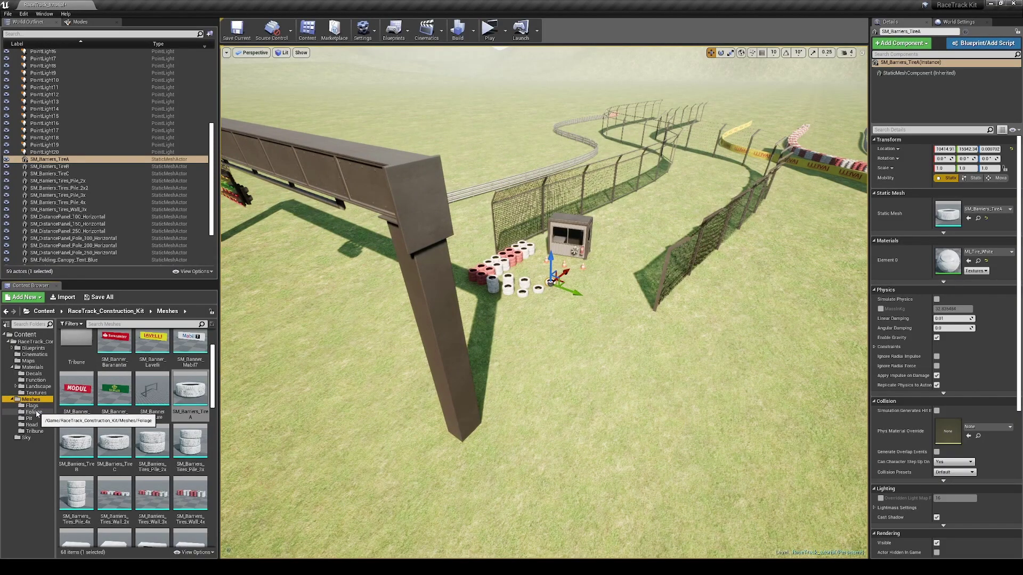
# Open the kit's Foliage meshes folder.
pyautogui.click(34, 413)
pyautogui.moveTo(444, 163); pyautogui.dragTo(445, 163)
pyautogui.press('f')
pyautogui.moveTo(444, 163)
pyautogui.mouseDown(button='right')
pyautogui.moveTo(448, 127)
pyautogui.moveTo(447, 160)
pyautogui.mouseUp(button='right')
pyautogui.press('Escape')
# Place individual meshes from the Foliage folder on the open grass and inspect them.
pyautogui.moveTo(90, 352); pyautogui.dragTo(552, 426)
pyautogui.press('f')
pyautogui.press('Escape')
pyautogui.moveTo(552, 426); pyautogui.dragTo(591, 367, button='right')
pyautogui.moveTo(606, 201); pyautogui.dragTo(564, 205, button='right')
pyautogui.press('w')
pyautogui.moveTo(669, 247); pyautogui.dragTo(687, 277, button='right')
pyautogui.moveTo(613, 251); pyautogui.dragTo(557, 234, button='right')
# Delete the foliage meshes placed individually in the level.
pyautogui.click(591, 218)
pyautogui.press('Delete')
pyautogui.click(465, 213)
pyautogui.moveTo(464, 213); pyautogui.dragTo(538, 213, button='right')
pyautogui.press('Delete')
pyautogui.click(485, 213)
pyautogui.press('Delete')
pyautogui.moveTo(639, 213); pyautogui.dragTo(653, 210, button='right')
pyautogui.click(741, 197)
pyautogui.press('Delete')
pyautogui.moveTo(740, 197); pyautogui.dragTo(665, 213, button='right')
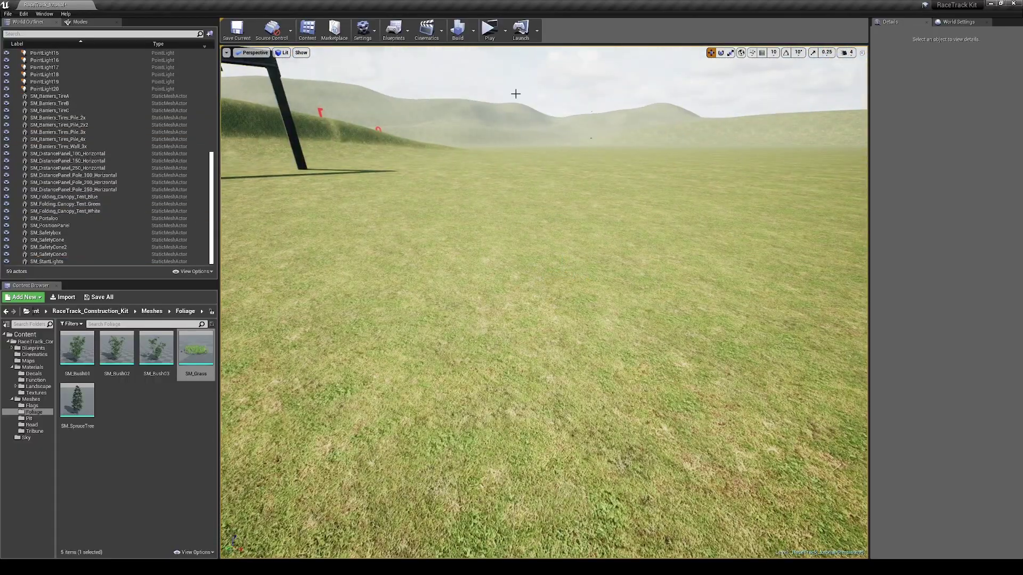
# Switch to foliage painting over an open grass area and add SM_SpruceTree as a foliage type.
pyautogui.moveTo(420, 59); pyautogui.dragTo(266, 72, button='right')
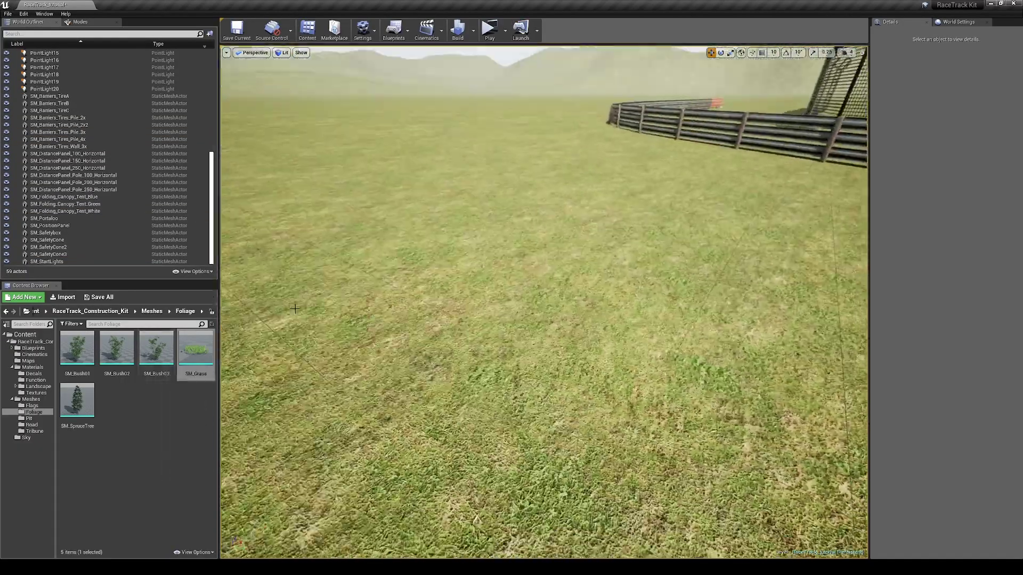
pyautogui.click(79, 22)
pyautogui.click(77, 36)
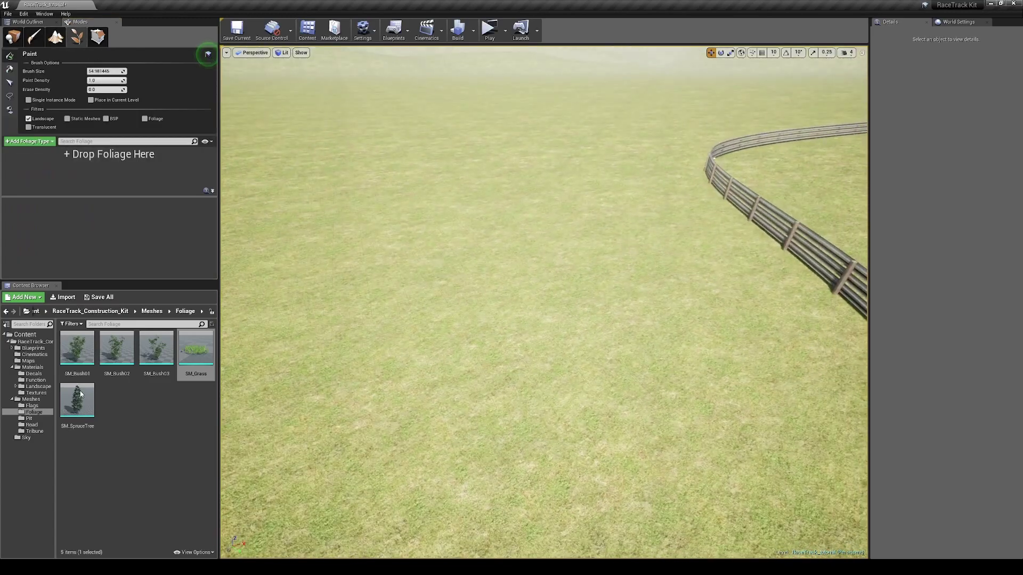
pyautogui.moveTo(77, 399); pyautogui.dragTo(88, 170)
pyautogui.click(92, 237)
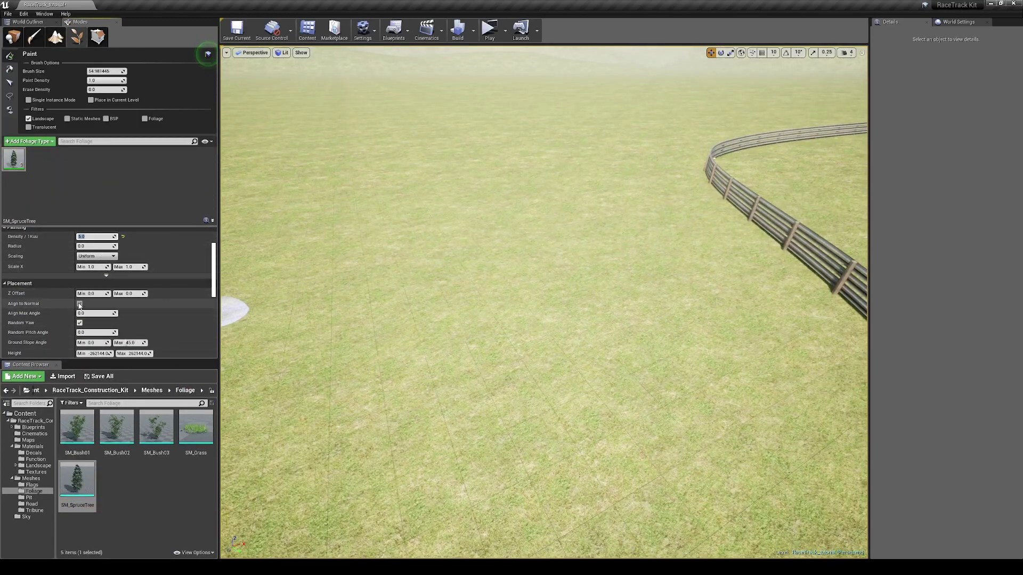
# Set the spruce foliage to Movable, disable Align to Normal and Cast Static Shadow, enable dynamic indirect and distance field lighting, and use BlockAll collision.
pyautogui.scroll(-3, 189, 264)
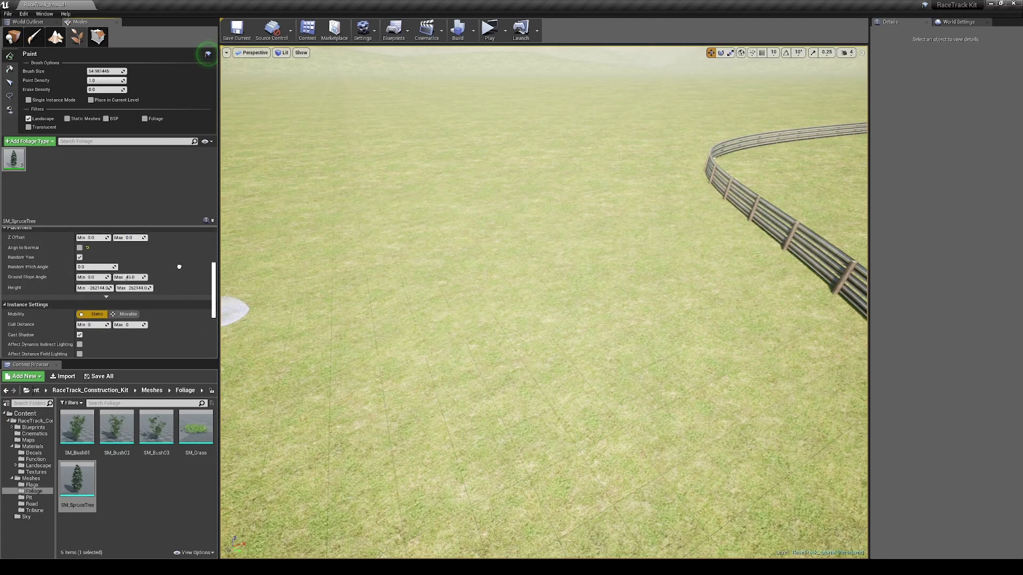
pyautogui.scroll(-2, 92, 305)
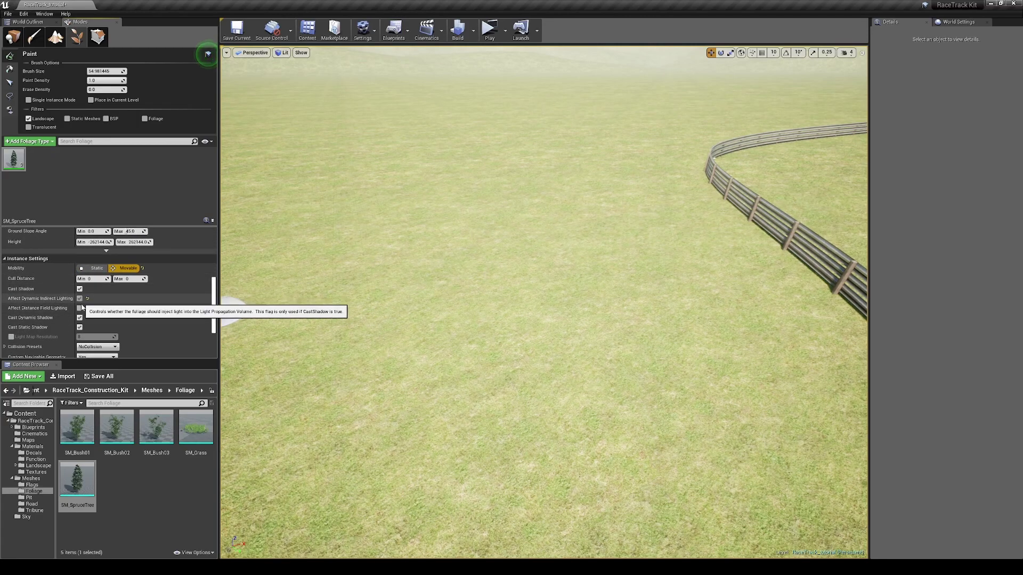
pyautogui.scroll(-1, 80, 319)
pyautogui.click(80, 316)
pyautogui.scroll(-3, 48, 290)
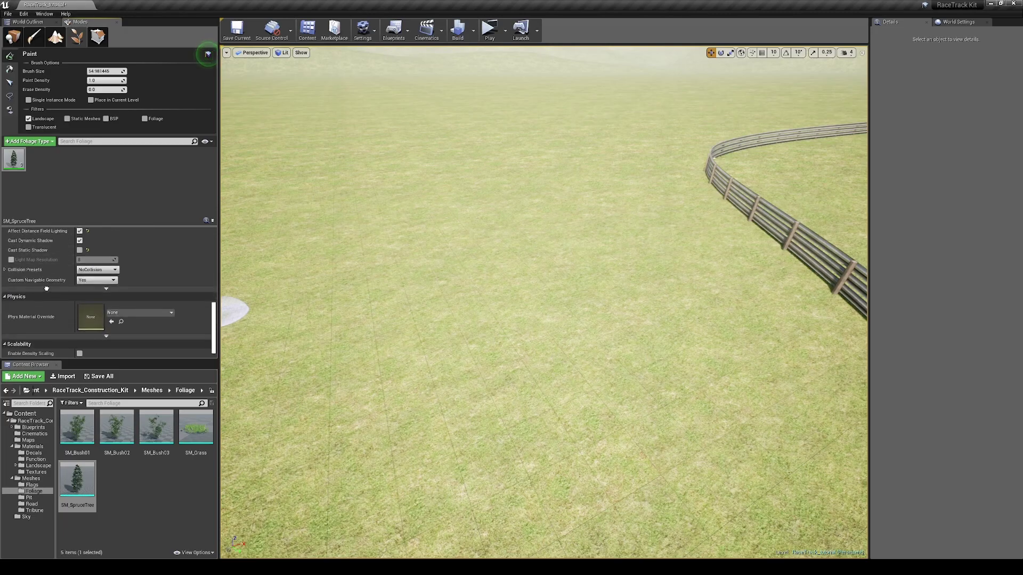
pyautogui.moveTo(474, 321); pyautogui.dragTo(386, 304, button='right')
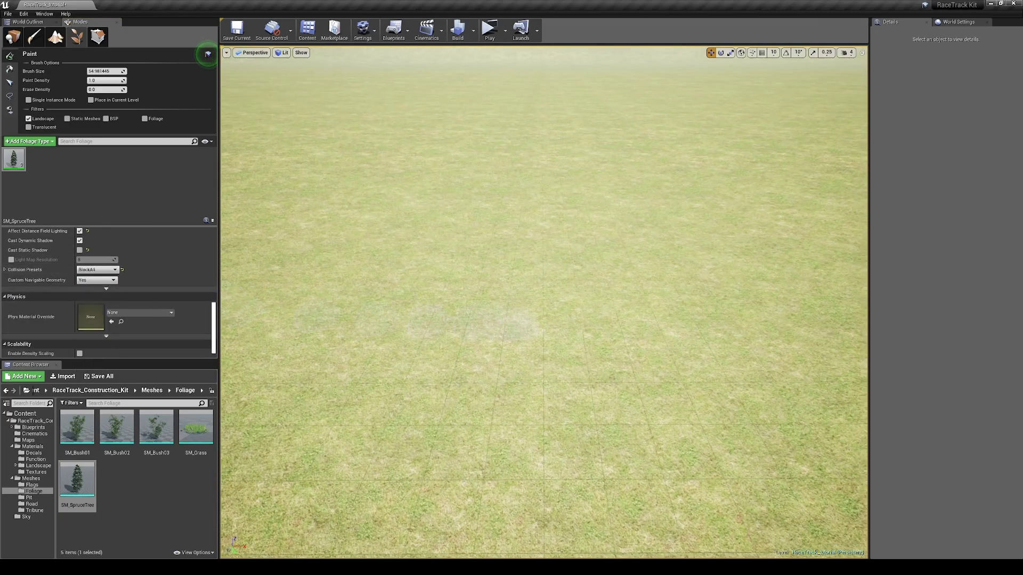
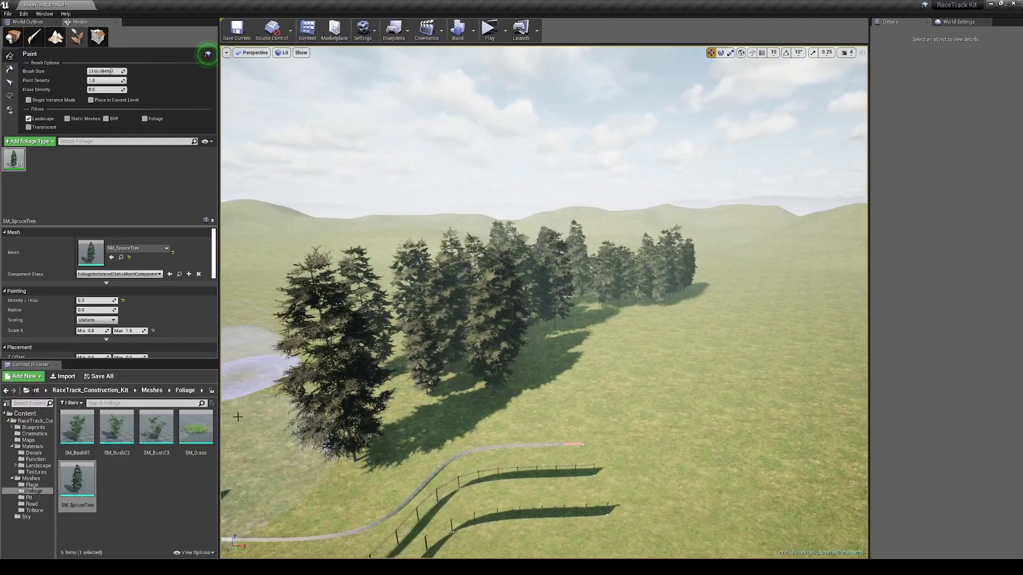
# Inspect the SM_Bush01 mesh, then add SM_Bush01, SM_Bush02 and SM_Bush03 as foliage types.
pyautogui.doubleClick(78, 429)
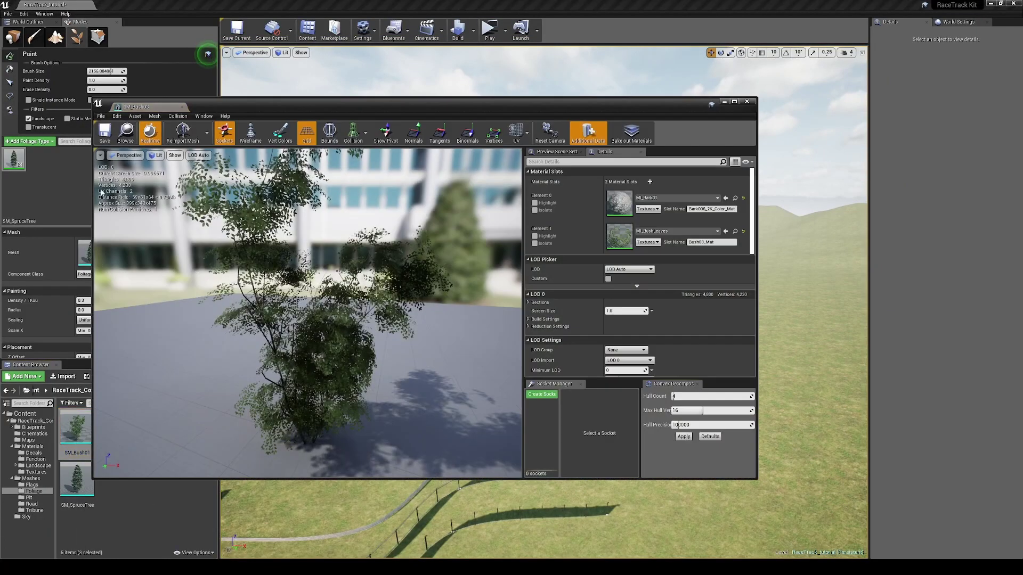
pyautogui.click(746, 103)
pyautogui.keyDown('shift'); pyautogui.click(156, 428); pyautogui.keyUp('shift')
pyautogui.moveTo(156, 429); pyautogui.dragTo(101, 184)
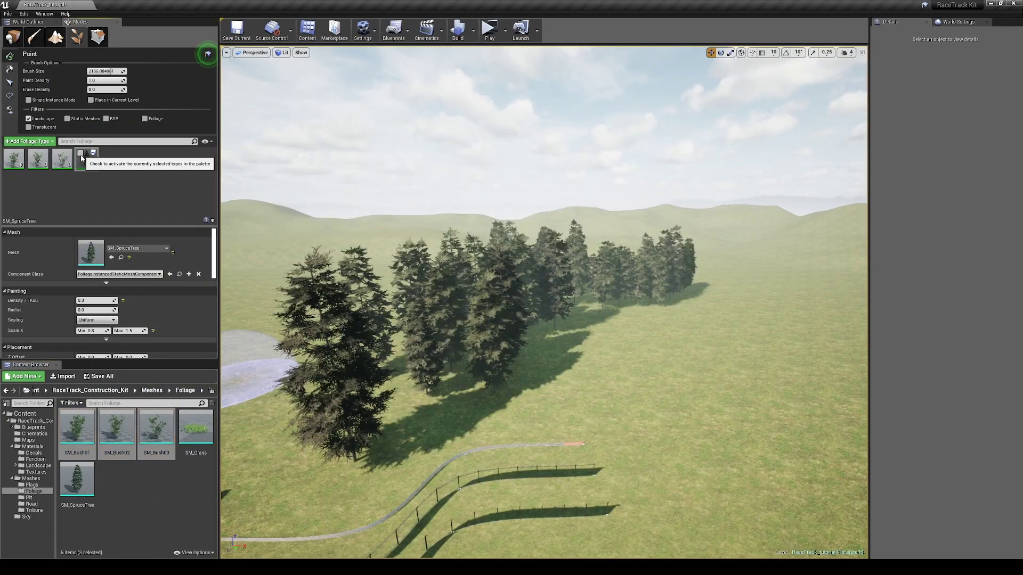
# Set the three bush types to density 0.5, scale 0.8 to 2.0 and Movable, with dynamic indirect and distance field lighting enabled.
pyautogui.press('BackSpace')
pyautogui.write('0.5')
pyautogui.press('Return')
pyautogui.scroll(-3, 105, 307)
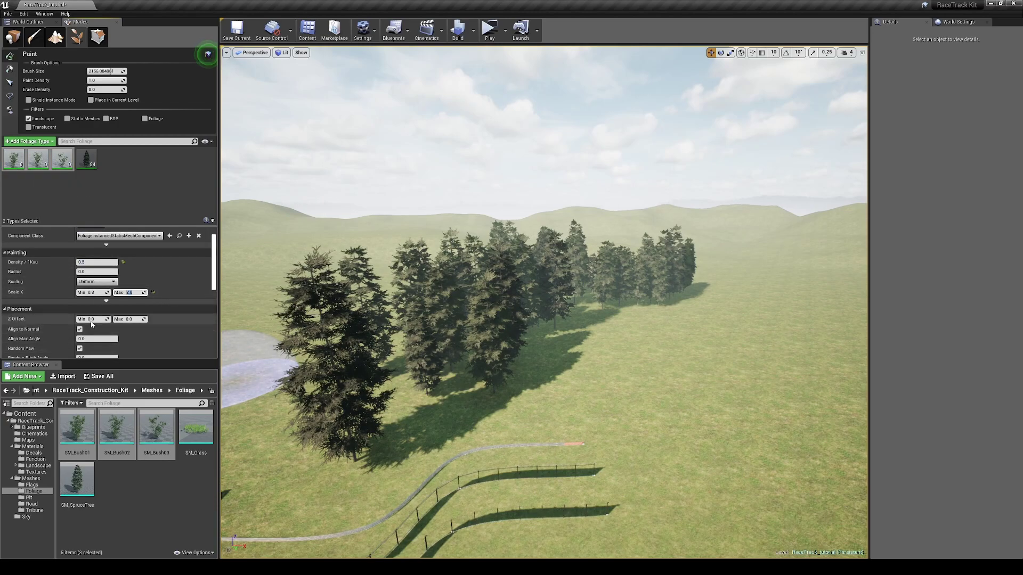
pyautogui.scroll(-8, 106, 315)
pyautogui.click(124, 303)
pyautogui.scroll(-2, 123, 303)
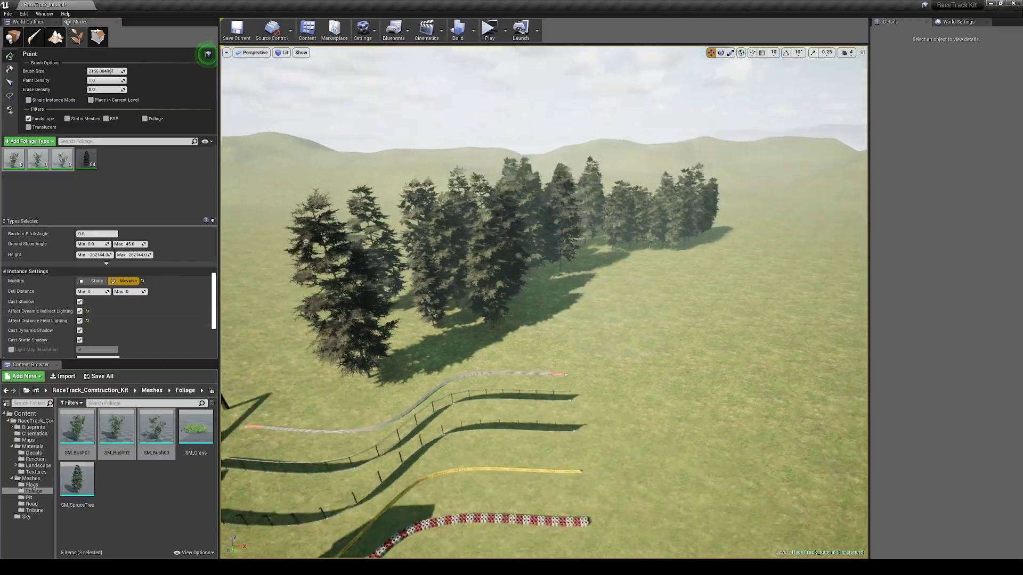
# Paint the three bush types beside the spruce trees and compare the bushes with Affect Distance Field Lighting off and on.
pyautogui.moveTo(578, 309); pyautogui.dragTo(573, 310, button='right')
pyautogui.moveTo(573, 311); pyautogui.dragTo(680, 312)
pyautogui.press('w')
pyautogui.moveTo(680, 313); pyautogui.dragTo(661, 314, button='right')
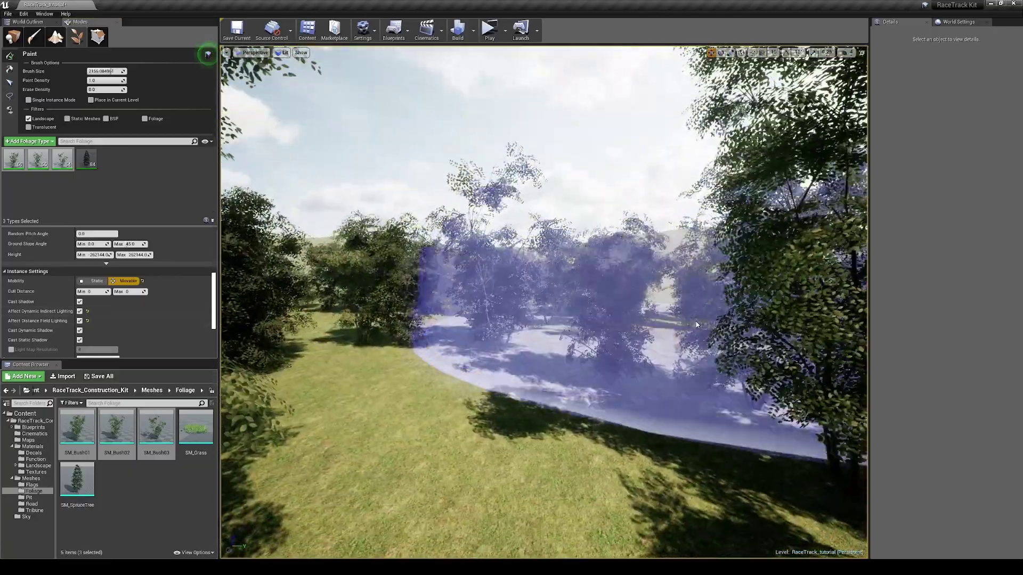
pyautogui.click(80, 321)
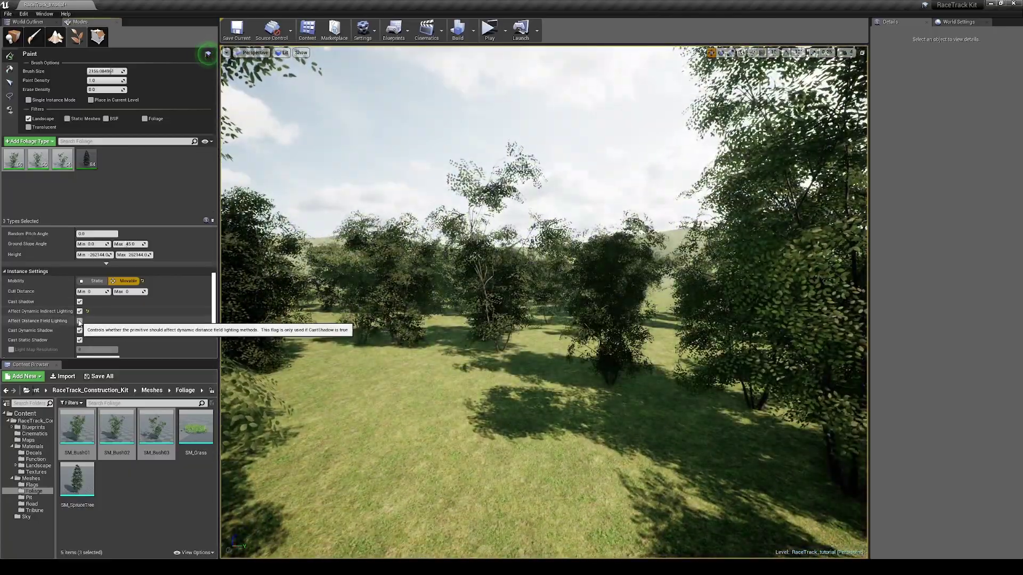
pyautogui.click(80, 321)
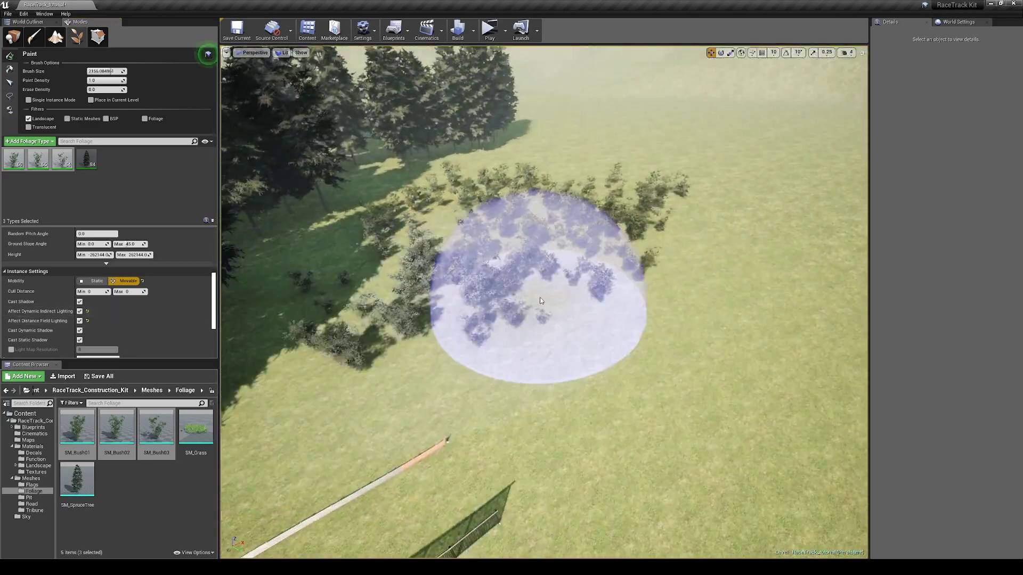
pyautogui.moveTo(530, 292)
pyautogui.mouseDown()
pyautogui.moveTo(491, 149)
pyautogui.moveTo(525, 125)
pyautogui.mouseUp()
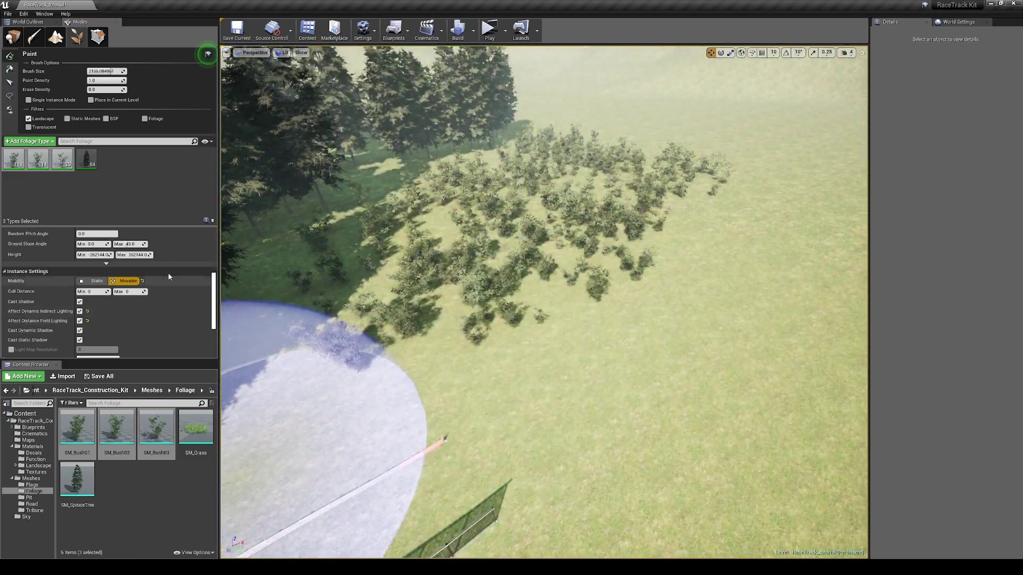
# Add SM_Grass as a foliage type and set its painting density to 20.
pyautogui.moveTo(203, 436); pyautogui.dragTo(86, 160)
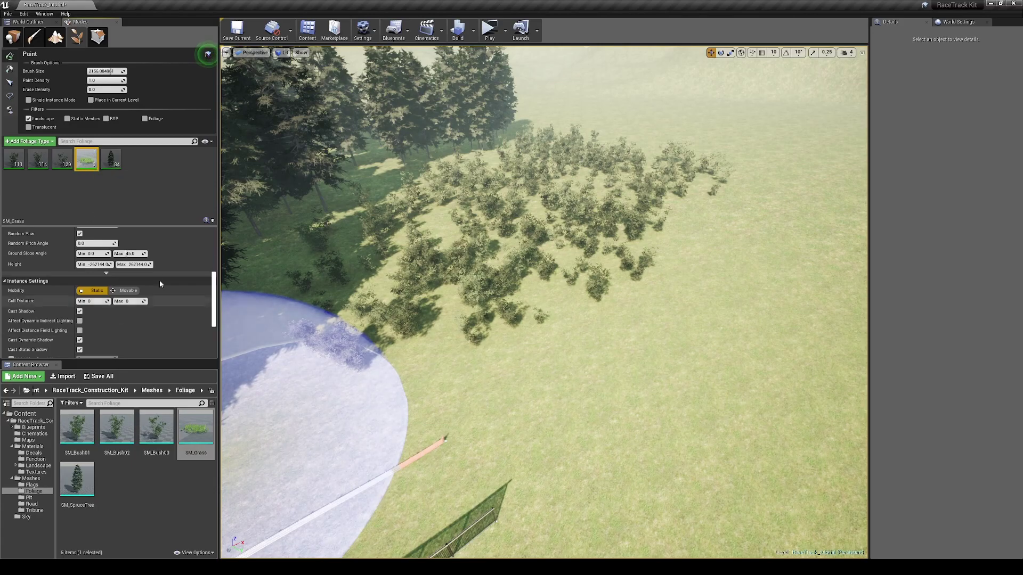
pyautogui.click(87, 287)
pyautogui.write('20')
pyautogui.press('Return')
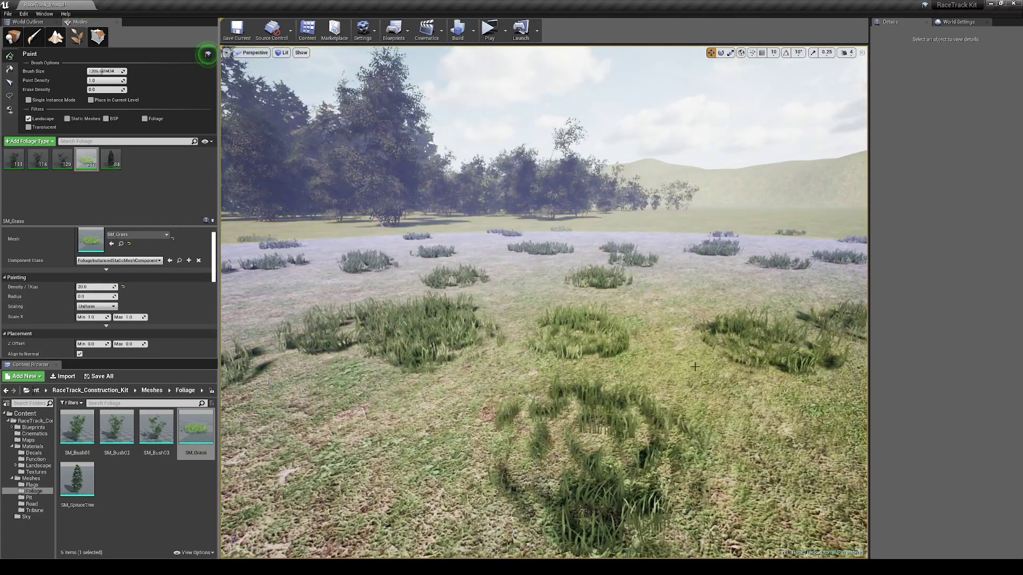
# Replace the last grass strokes with dense SM_Grass at density 300, made Movable and limited by a maximum cull distance.
pyautogui.hotkey('ctrl', 'z')
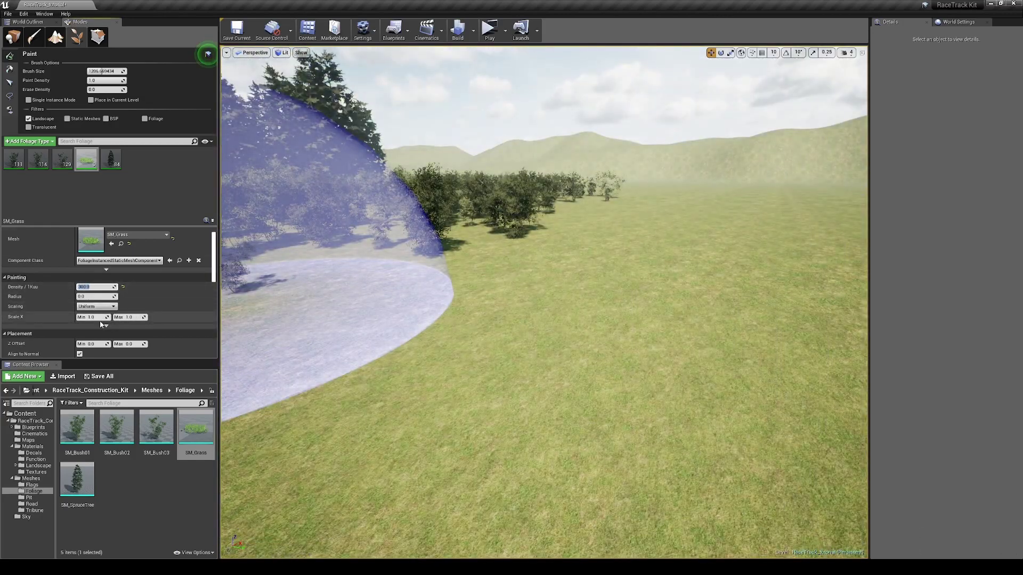
pyautogui.scroll(-8, 102, 324)
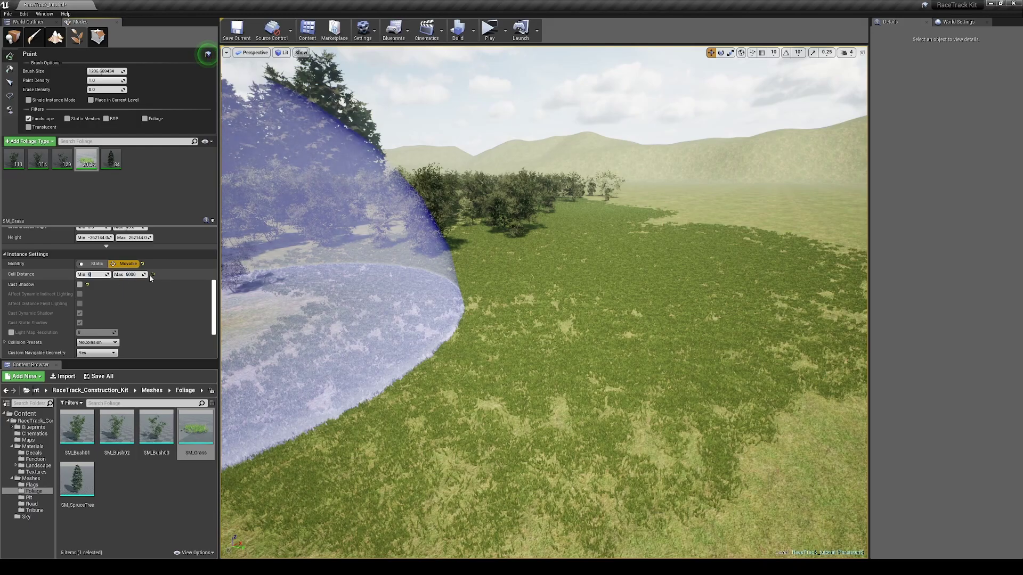
pyautogui.moveTo(139, 275); pyautogui.dragTo(139, 275)
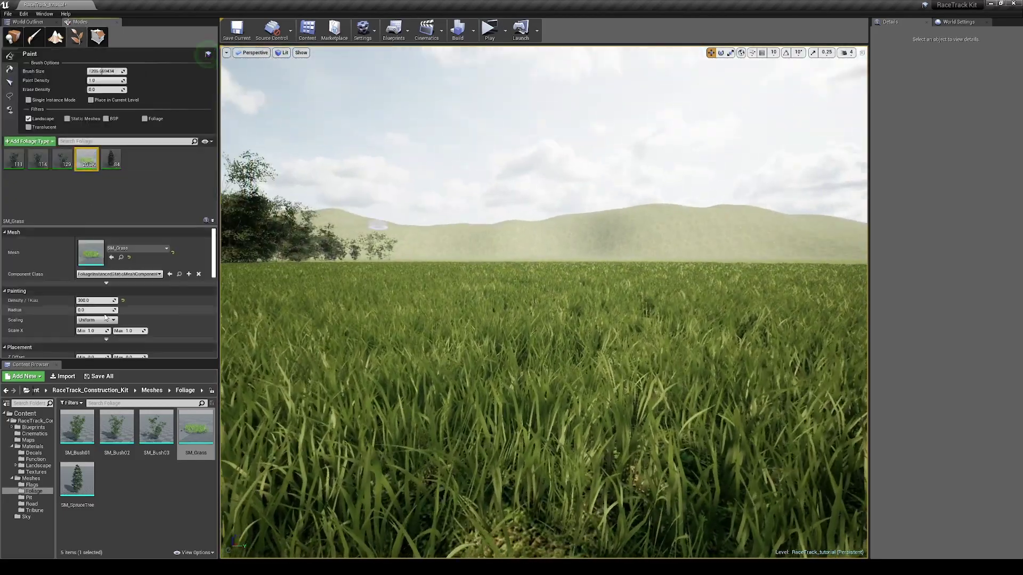
pyautogui.scroll(-4, 106, 318)
pyautogui.scroll(-3, 75, 301)
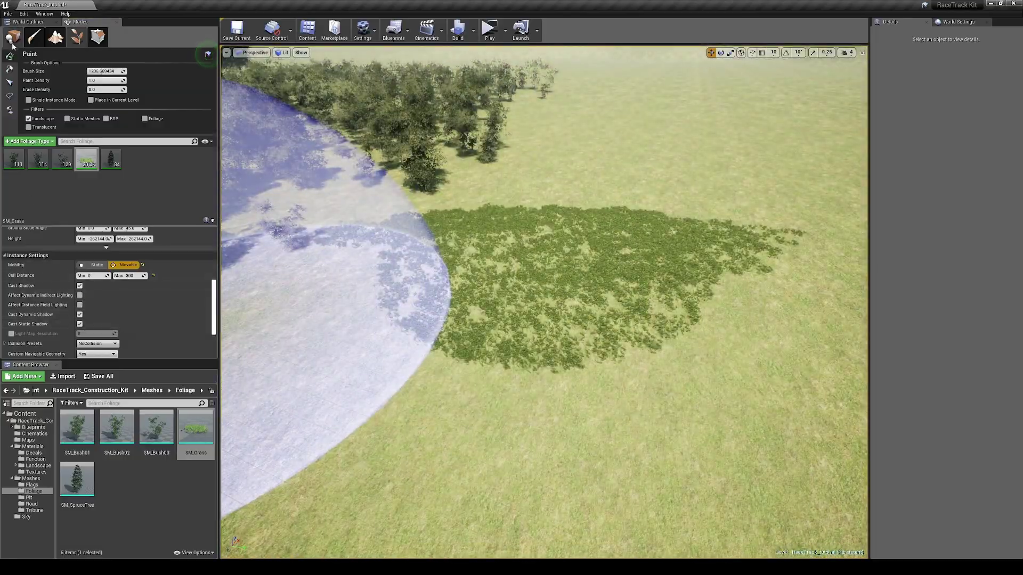
# Leave foliage painting and place the SK_Flag mesh on the open grass beyond the barrier and fence ends.
pyautogui.click(12, 36)
pyautogui.moveTo(601, 342)
pyautogui.mouseDown(button='right')
pyautogui.moveTo(564, 309)
pyautogui.moveTo(548, 333)
pyautogui.moveTo(601, 341)
pyautogui.mouseUp(button='right')
pyautogui.press('s')
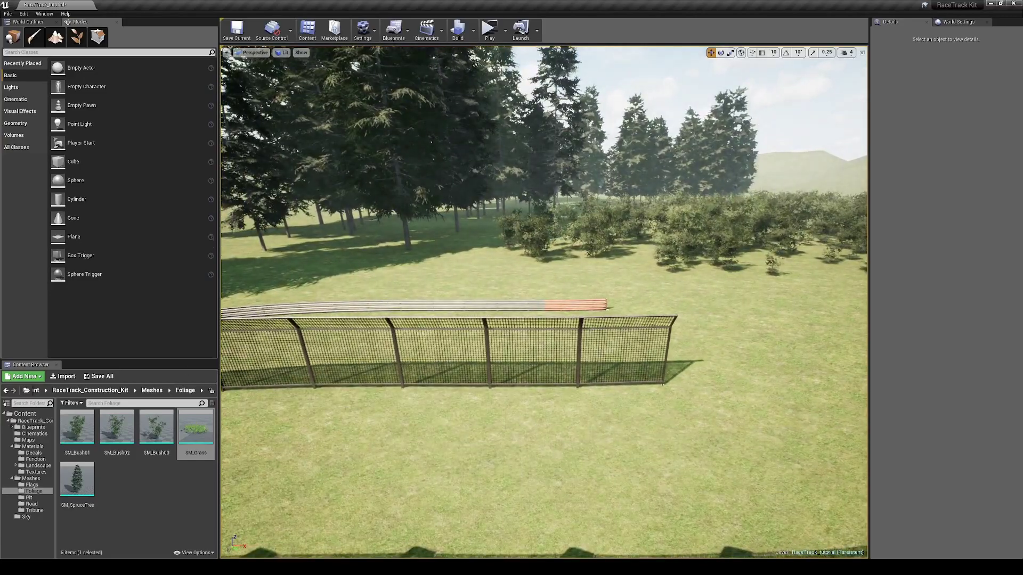
pyautogui.click(31, 478)
pyautogui.click(32, 486)
pyautogui.press('s')
pyautogui.moveTo(365, 397)
pyautogui.mouseDown(button='right')
pyautogui.moveTo(341, 426)
pyautogui.moveTo(366, 404)
pyautogui.mouseUp(button='right')
pyautogui.moveTo(147, 435); pyautogui.dragTo(499, 337)
pyautogui.moveTo(499, 337); pyautogui.dragTo(499, 337, button='right')
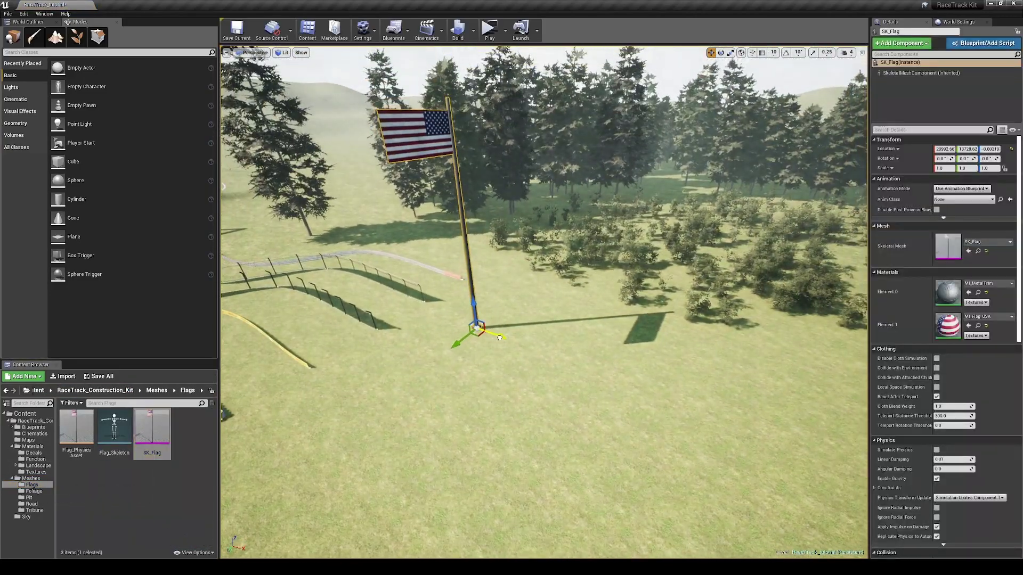
# Duplicate the flag twice in a row and apply MI_Flag_Germany and MI_Flag_Spain to the copies.
pyautogui.keyDown('alt'); pyautogui.moveTo(648, 386); pyautogui.dragTo(714, 409); pyautogui.keyUp('alt')
pyautogui.press('s')
pyautogui.moveTo(713, 409); pyautogui.dragTo(692, 407, button='right')
pyautogui.click(32, 447)
pyautogui.scroll(-5, 149, 428)
pyautogui.moveTo(190, 436); pyautogui.dragTo(430, 236)
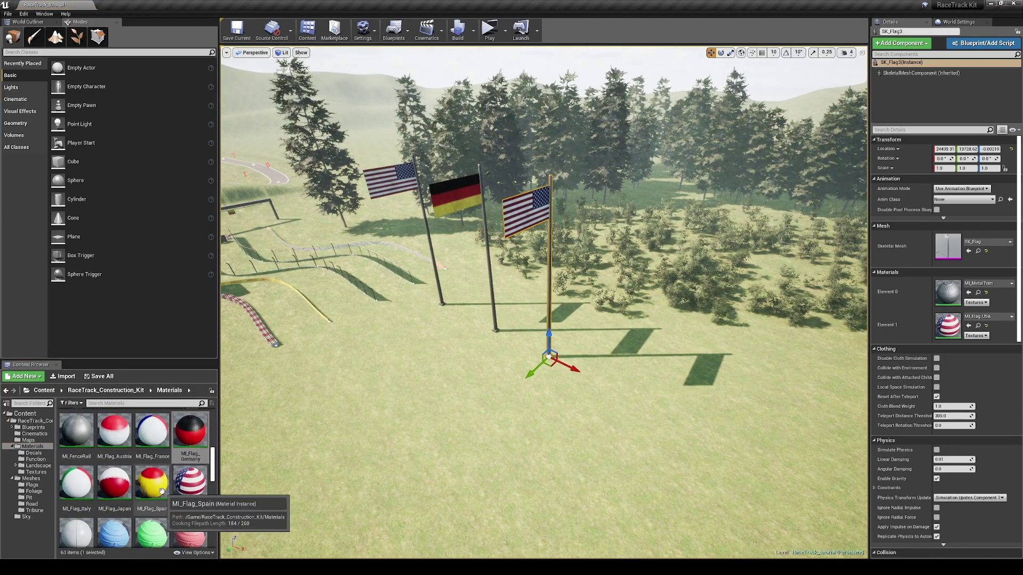
pyautogui.moveTo(161, 491); pyautogui.dragTo(521, 212)
pyautogui.moveTo(520, 213); pyautogui.dragTo(521, 212, button='right')
# Simulate the level to check how the three flags move, then stop the simulation.
pyautogui.click(506, 31)
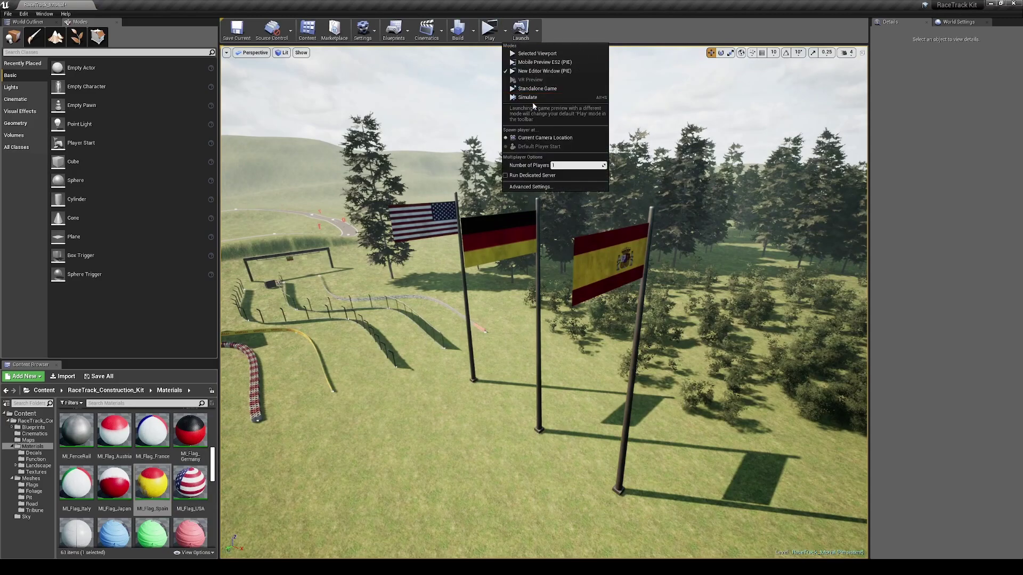
pyautogui.click(530, 98)
pyautogui.moveTo(630, 353); pyautogui.dragTo(753, 346, button='right')
pyautogui.click(510, 32)
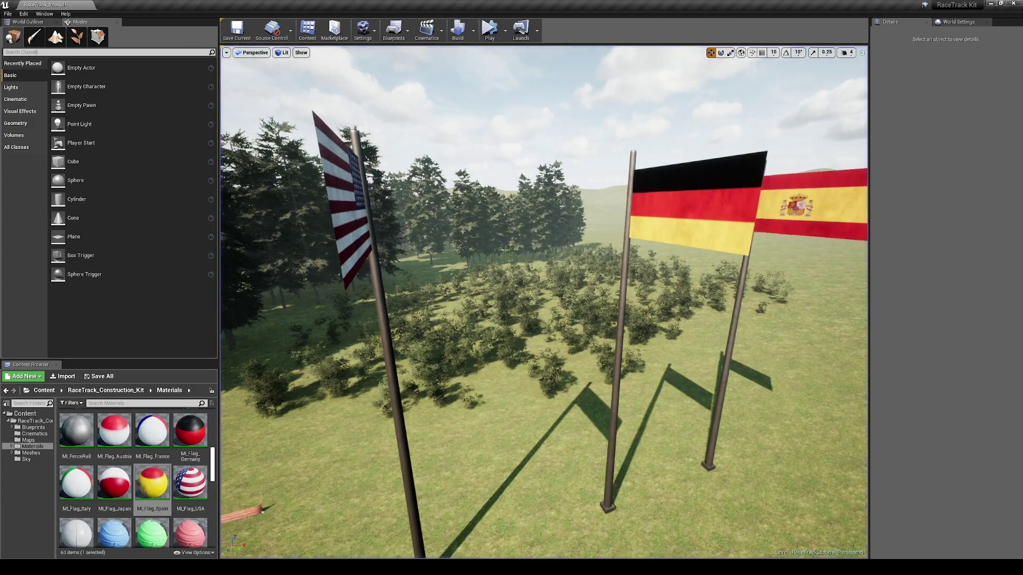
# Place a Wind Directional Source near the top of the American flagpole and rotate it.
pyautogui.click(32, 52)
pyautogui.write('w')
pyautogui.moveTo(57, 87); pyautogui.dragTo(536, 462)
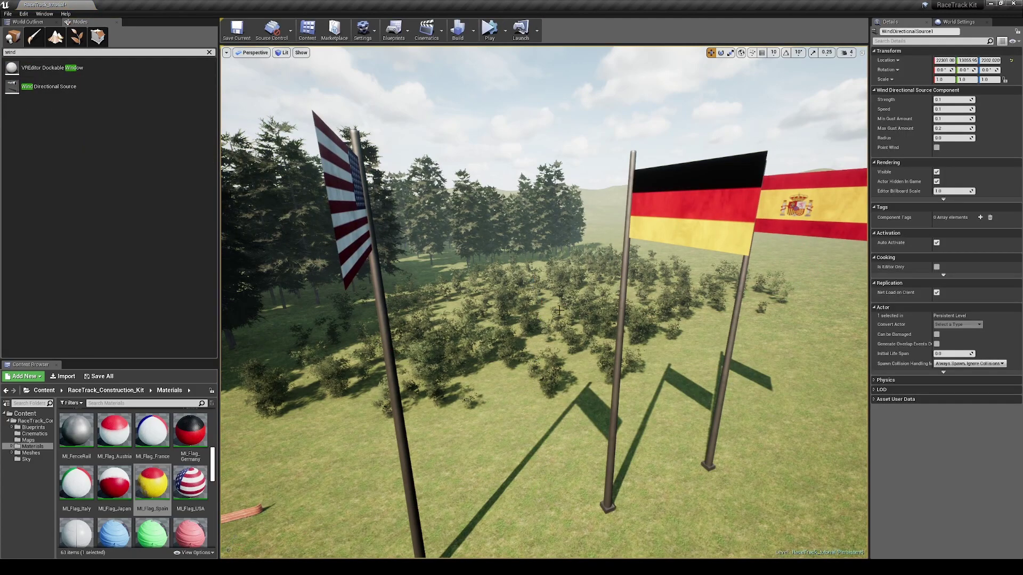
pyautogui.moveTo(535, 320); pyautogui.dragTo(522, 381, button='right')
pyautogui.press('e')
pyautogui.moveTo(516, 292); pyautogui.dragTo(524, 291)
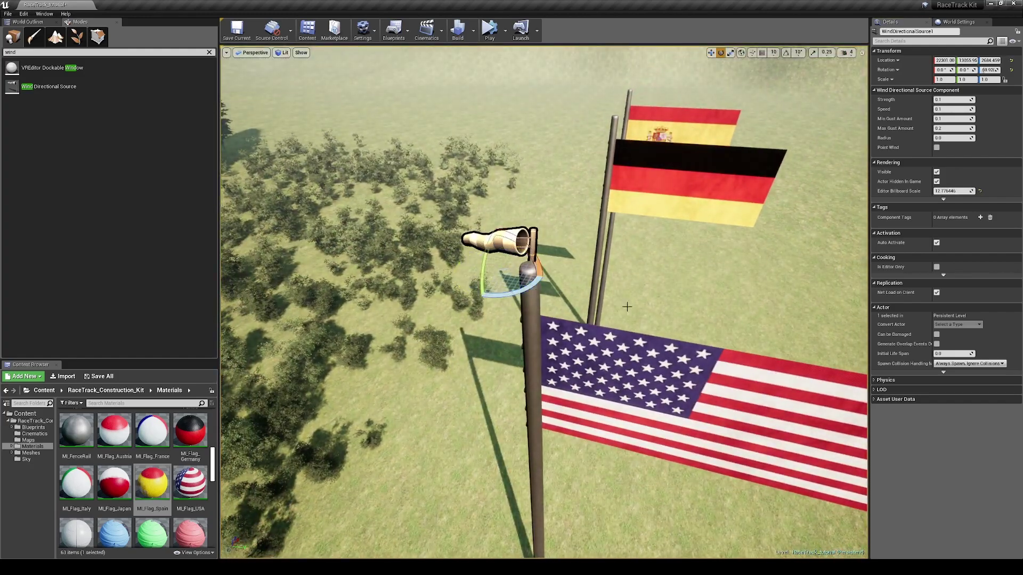
# Simulate the level again and examine how the flags respond to the wind source.
pyautogui.hotkey('alt', 'p')
pyautogui.moveTo(665, 339); pyautogui.dragTo(689, 311, button='right')
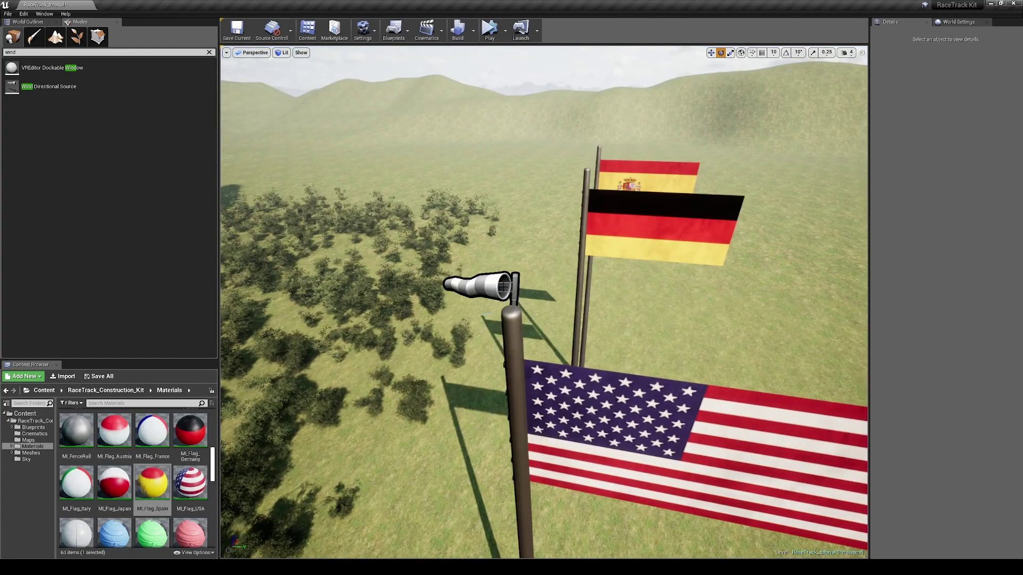
pyautogui.click(486, 31)
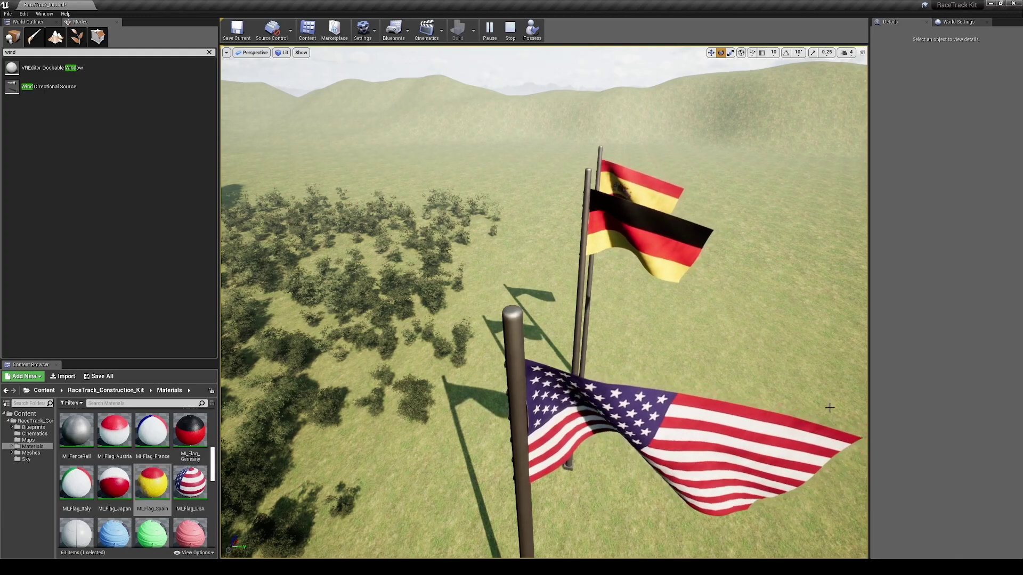
pyautogui.moveTo(642, 424); pyautogui.dragTo(567, 413, button='right')
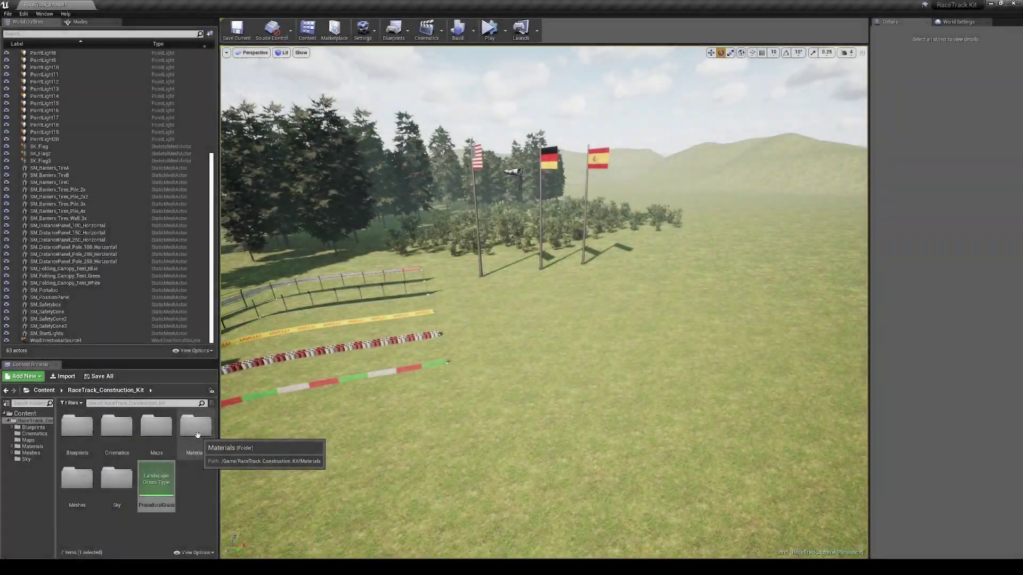
# Open the MI_RaceTrack_Landscape material instance from the Materials/Landscape folder and reposition its window over the scene.
pyautogui.doubleClick(196, 426)
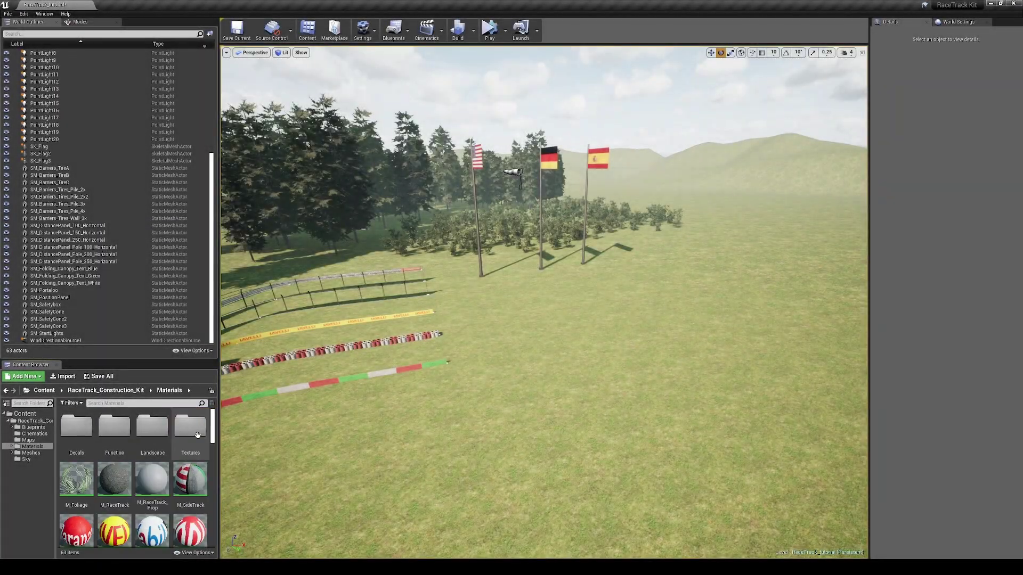
pyautogui.doubleClick(156, 426)
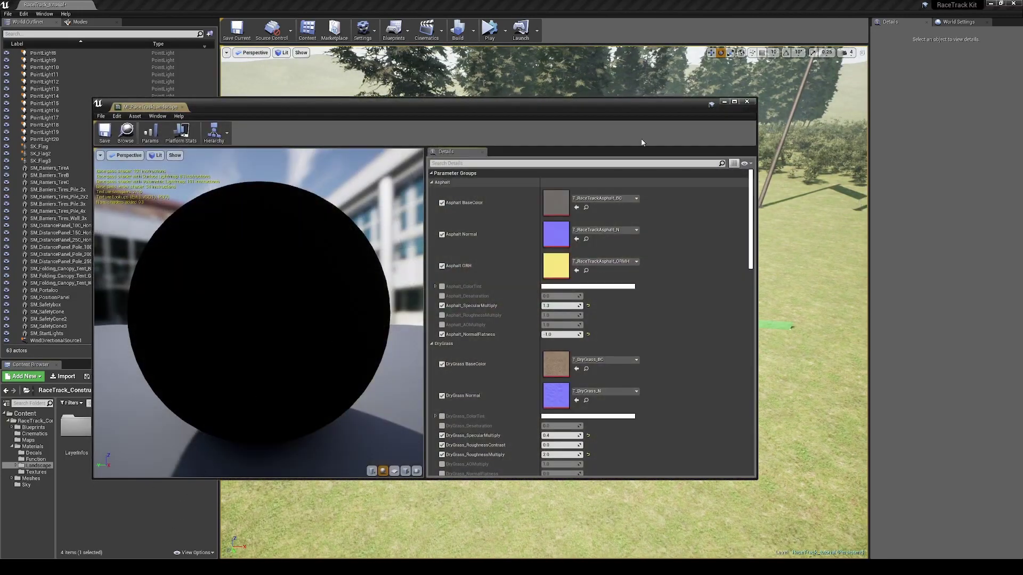
pyautogui.moveTo(757, 97); pyautogui.dragTo(443, 57)
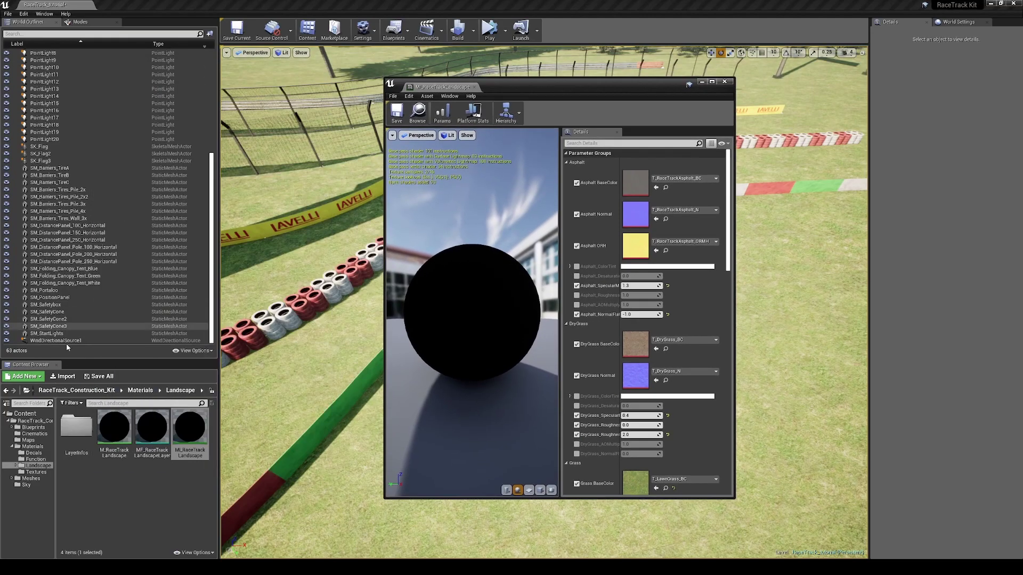
# Switch to landscape painting with the DryGrass layer, a smaller brush and a tool strength of 0.3.
pyautogui.click(80, 22)
pyautogui.click(98, 37)
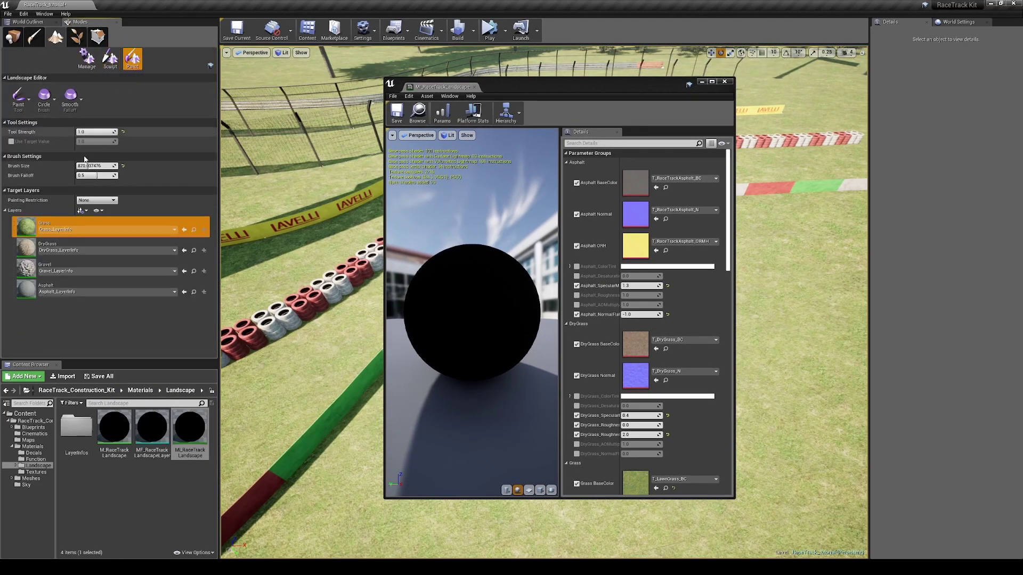
pyautogui.click(58, 247)
pyautogui.moveTo(734, 78); pyautogui.dragTo(622, 165)
pyautogui.moveTo(522, 172); pyautogui.dragTo(415, 222)
pyautogui.moveTo(106, 169); pyautogui.dragTo(98, 169)
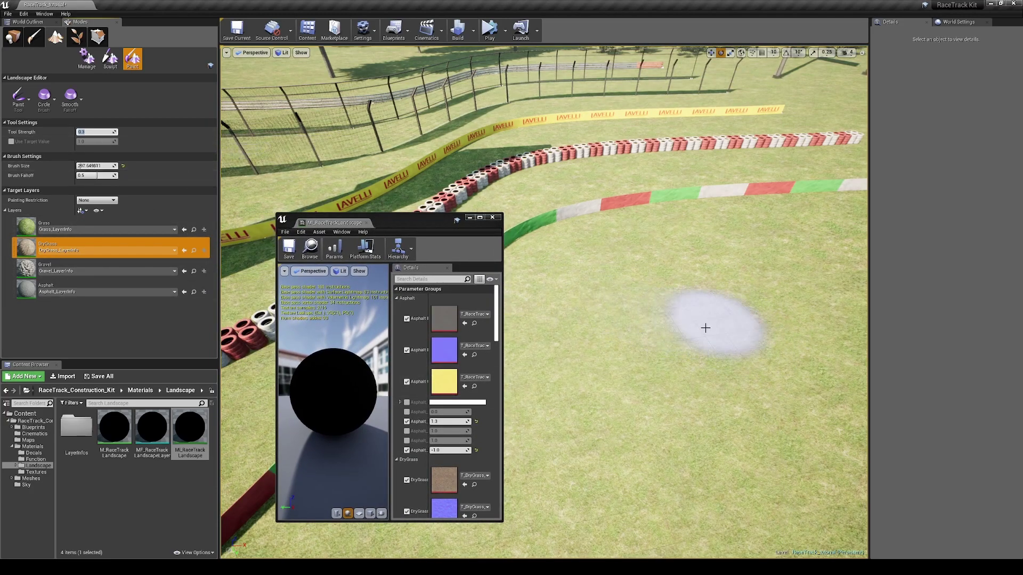
# Paint patches of DryGrass on the lawn inside the red, white and green curb.
pyautogui.moveTo(718, 321); pyautogui.dragTo(772, 298)
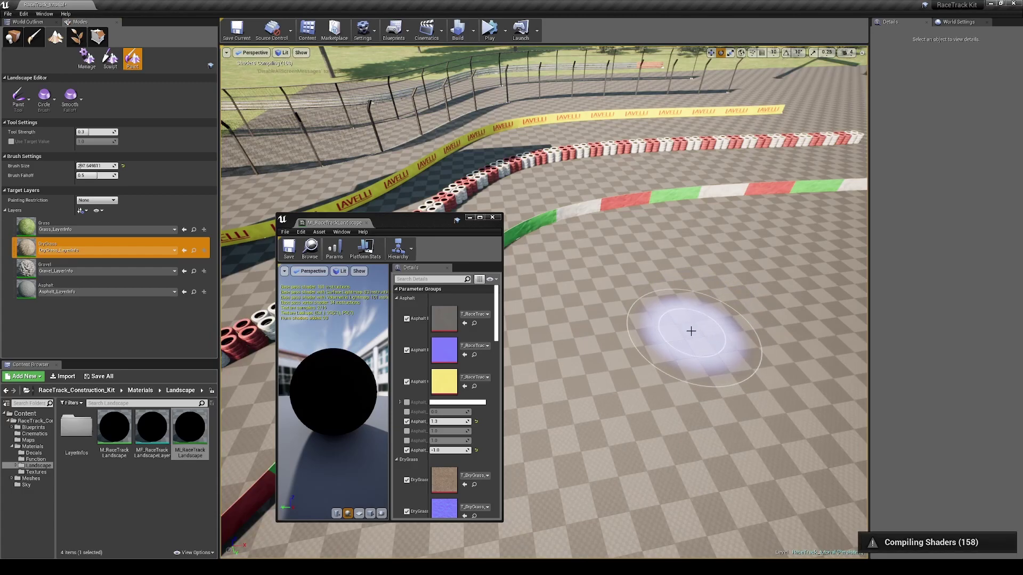
pyautogui.moveTo(690, 310)
pyautogui.mouseDown()
pyautogui.moveTo(749, 313)
pyautogui.moveTo(669, 242)
pyautogui.moveTo(623, 291)
pyautogui.mouseUp()
pyautogui.moveTo(708, 311)
pyautogui.mouseDown(button='right')
pyautogui.moveTo(751, 324)
pyautogui.moveTo(767, 298)
pyautogui.mouseUp(button='right')
pyautogui.press('w')
pyautogui.press('s')
pyautogui.keyDown('shift'); pyautogui.moveTo(628, 213); pyautogui.dragTo(567, 247); pyautogui.keyUp('shift')
pyautogui.moveTo(766, 283); pyautogui.dragTo(756, 320, button='right')
pyautogui.press('w')
pyautogui.moveTo(639, 415)
pyautogui.mouseDown()
pyautogui.moveTo(756, 380)
pyautogui.moveTo(804, 253)
pyautogui.mouseUp()
pyautogui.click(492, 217)
pyautogui.moveTo(657, 313); pyautogui.dragTo(320, 440)
pyautogui.moveTo(319, 439); pyautogui.dragTo(675, 304)
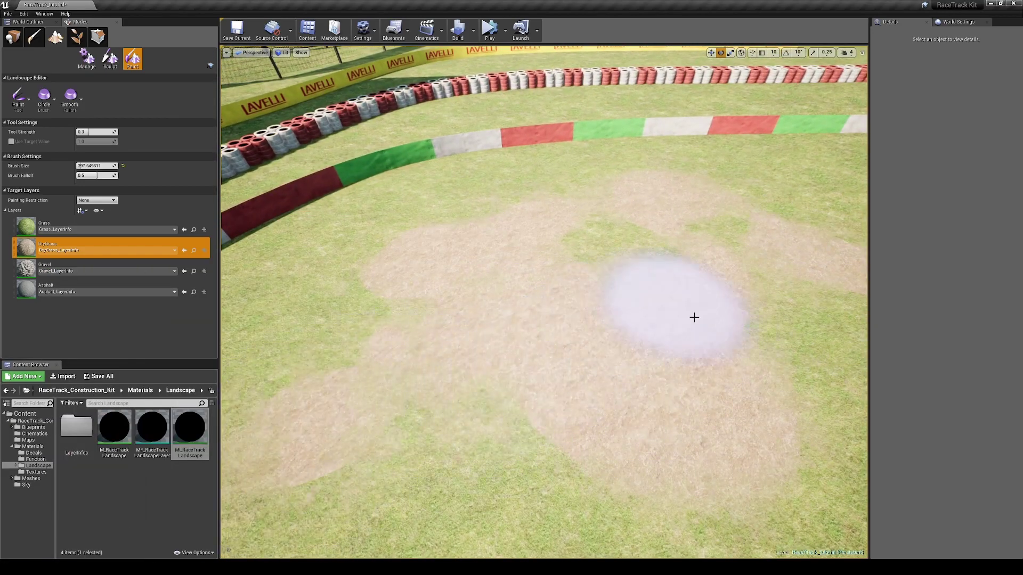
# Paint a strip of the Gravel layer alongside the dry grass patch.
pyautogui.moveTo(676, 303); pyautogui.dragTo(746, 315, button='right')
pyautogui.press('s')
pyautogui.click(117, 267)
pyautogui.moveTo(573, 451); pyautogui.dragTo(526, 418)
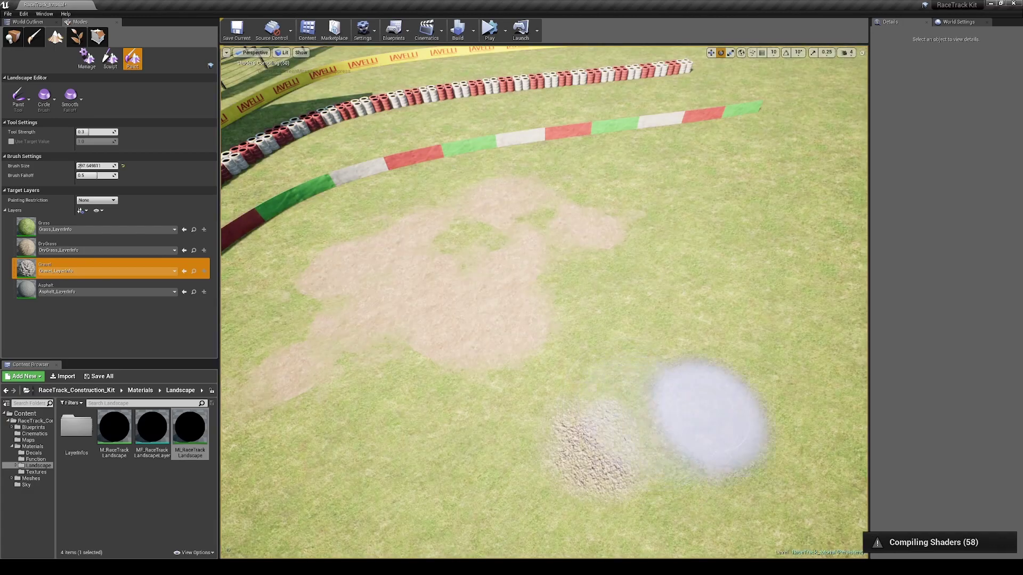
pyautogui.moveTo(711, 418); pyautogui.dragTo(751, 410, button='right')
pyautogui.moveTo(580, 453); pyautogui.dragTo(597, 222)
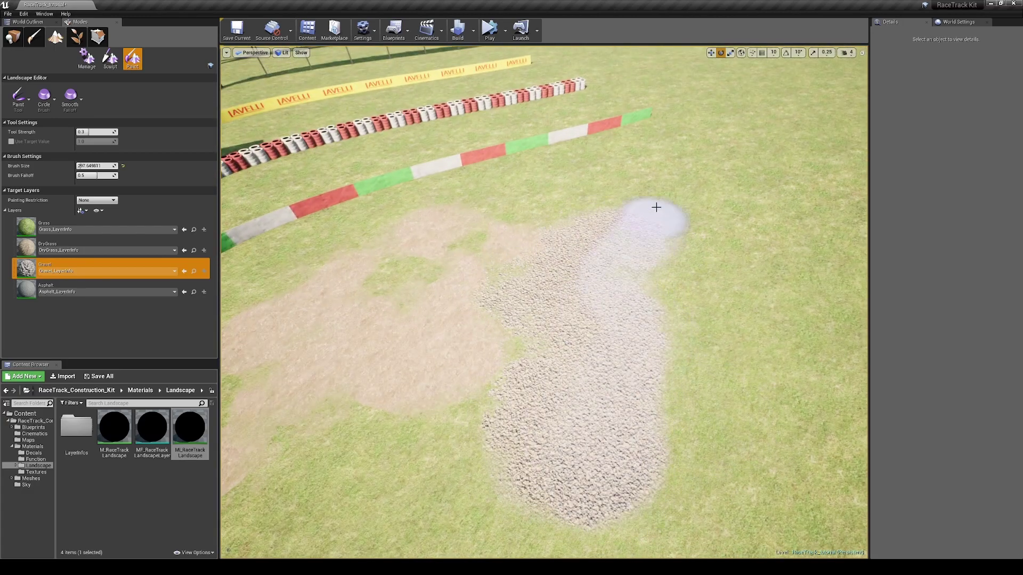
# Paint the Asphalt layer around the gravel and along the inner edge of the curb.
pyautogui.click(106, 289)
pyautogui.scroll(3, 434, 418)
pyautogui.moveTo(434, 418); pyautogui.dragTo(488, 415)
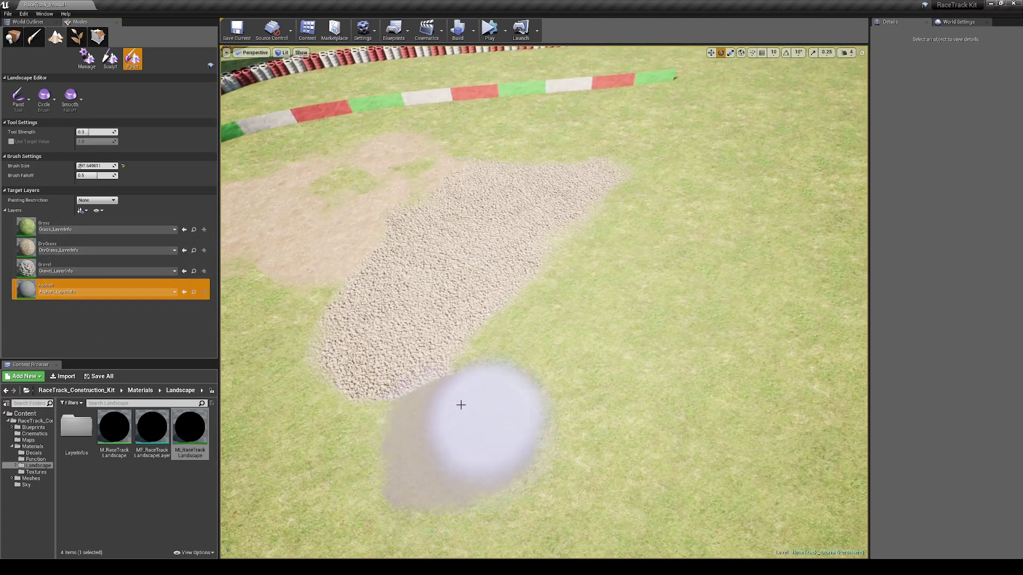
pyautogui.moveTo(426, 399); pyautogui.dragTo(394, 426, button='right')
pyautogui.moveTo(400, 426)
pyautogui.mouseDown()
pyautogui.moveTo(452, 203)
pyautogui.moveTo(600, 80)
pyautogui.moveTo(655, 80)
pyautogui.mouseUp()
pyautogui.moveTo(655, 80); pyautogui.dragTo(639, 53, button='right')
pyautogui.moveTo(610, 229); pyautogui.dragTo(554, 237, button='right')
pyautogui.moveTo(528, 249); pyautogui.dragTo(712, 199)
pyautogui.moveTo(711, 200)
pyautogui.mouseDown(button='right')
pyautogui.moveTo(762, 160)
pyautogui.moveTo(788, 186)
pyautogui.mouseUp(button='right')
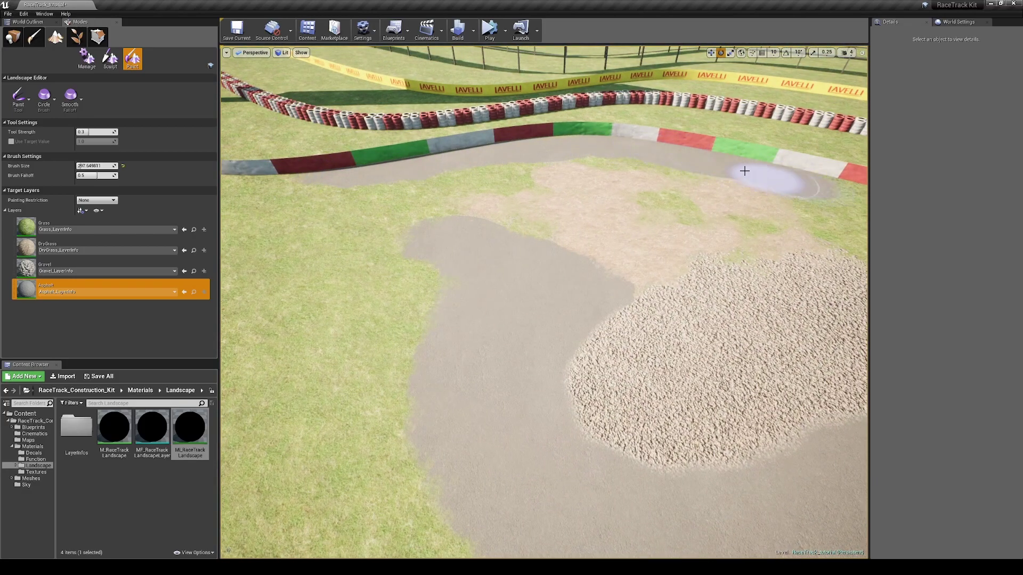
# Enlarge the viewport to full screen and bring up the landscape material instance, widened to show its Grass parameters.
pyautogui.click(12, 36)
pyautogui.moveTo(587, 466)
pyautogui.mouseDown(button='right')
pyautogui.moveTo(618, 512)
pyautogui.moveTo(623, 459)
pyautogui.moveTo(684, 496)
pyautogui.moveTo(684, 480)
pyautogui.moveTo(655, 464)
pyautogui.moveTo(666, 456)
pyautogui.mouseUp(button='right')
pyautogui.press('F11')
pyautogui.press('w')
pyautogui.hotkey('alt', 'Tab')
pyautogui.scroll(-6, 353, 323)
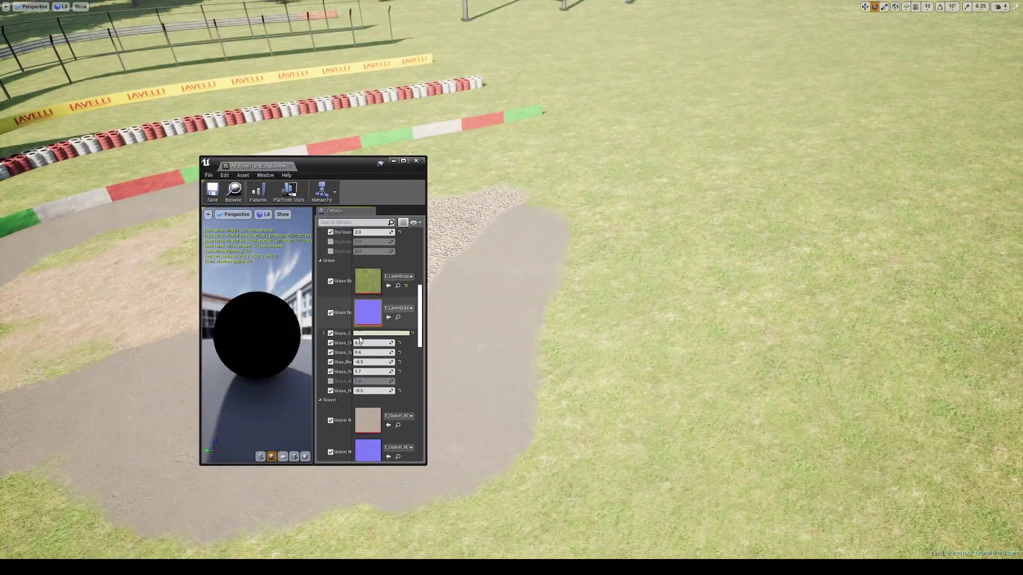
pyautogui.moveTo(426, 319); pyautogui.dragTo(566, 319)
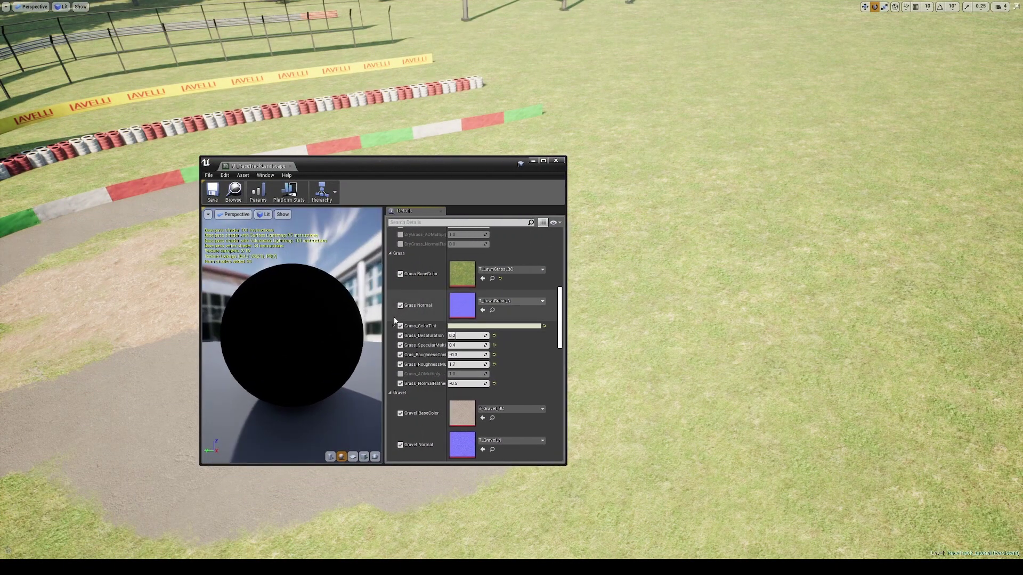
pyautogui.moveTo(386, 328); pyautogui.dragTo(318, 328)
pyautogui.scroll(2, 426, 330)
# Try a different Grass_ColorTint and a Grass_Desaturation of 1.0 on the landscape material instance.
pyautogui.click(464, 375)
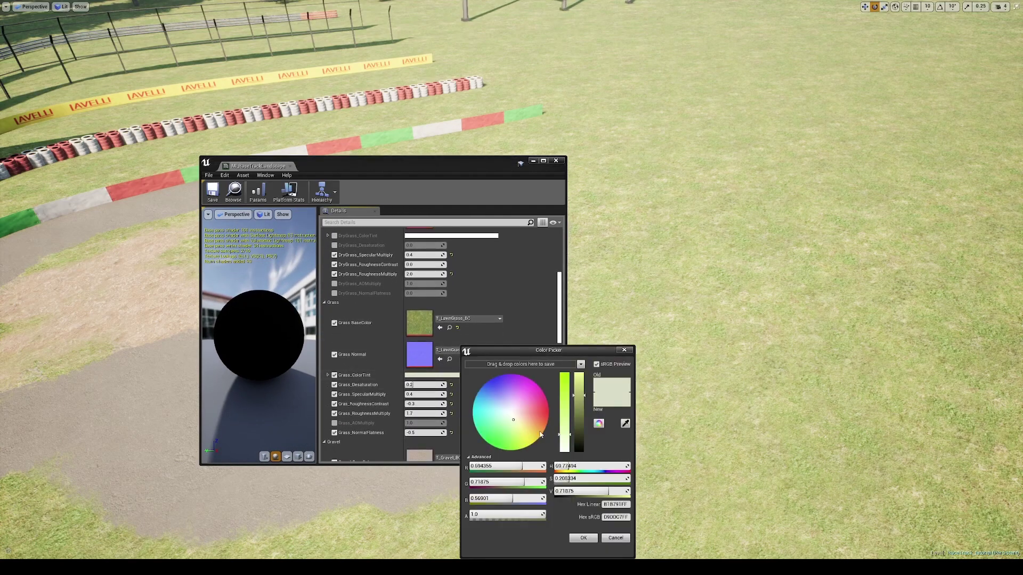
pyautogui.moveTo(517, 437)
pyautogui.mouseDown()
pyautogui.moveTo(506, 439)
pyautogui.moveTo(538, 425)
pyautogui.moveTo(519, 402)
pyautogui.moveTo(525, 419)
pyautogui.mouseUp()
pyautogui.press('Escape')
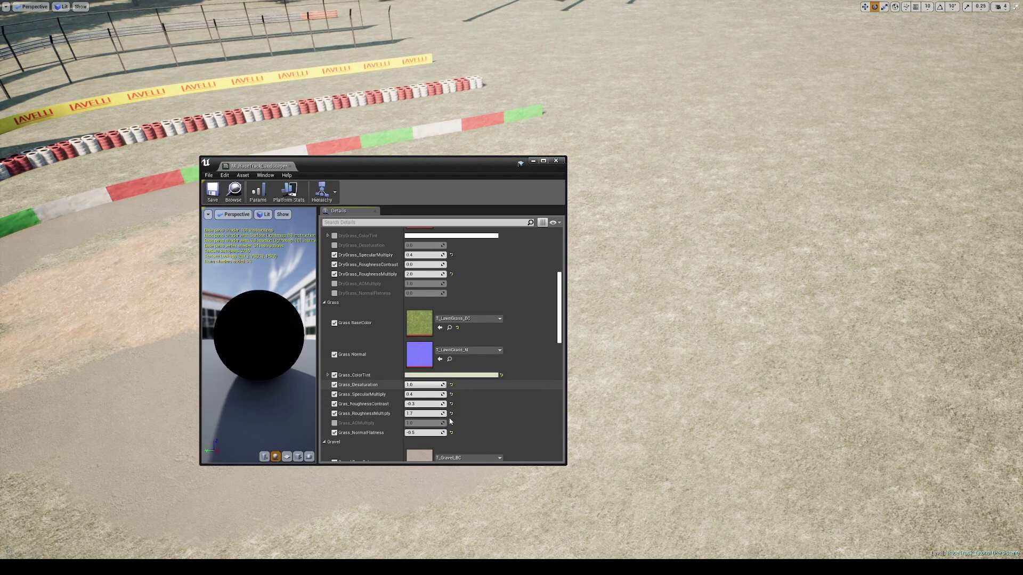
pyautogui.scroll(-3, 437, 395)
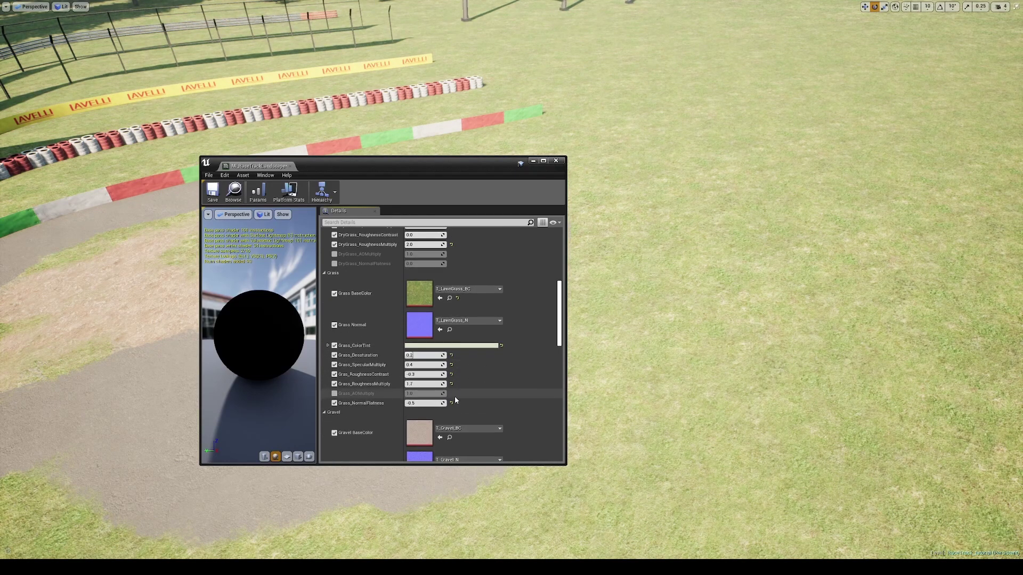
# Try T_LawnGrass_N as the Grass BaseColor texture, then undo the change.
pyautogui.scroll(3, 421, 346)
pyautogui.click(468, 323)
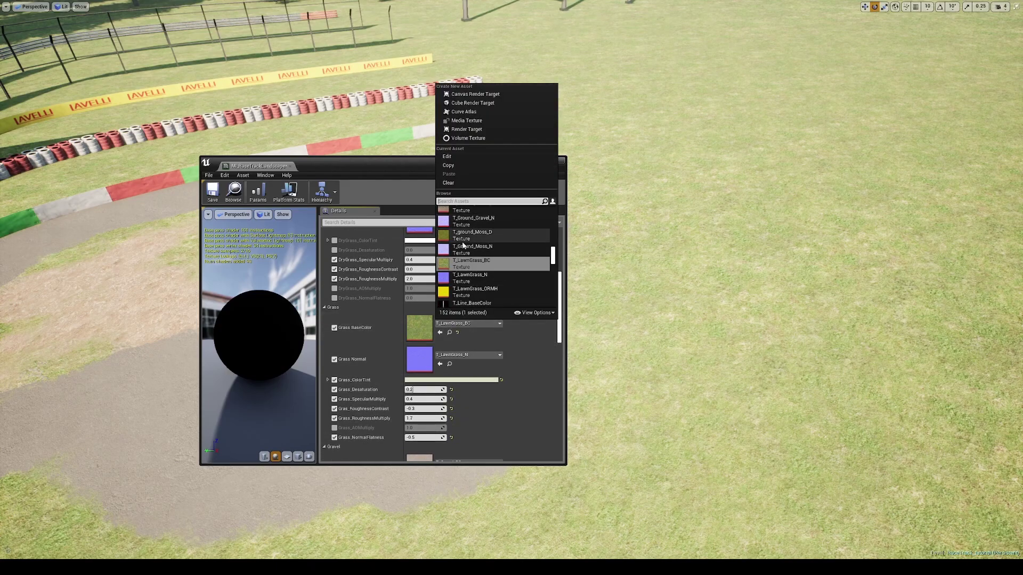
pyautogui.click(480, 276)
pyautogui.moveTo(788, 349); pyautogui.dragTo(746, 359, button='right')
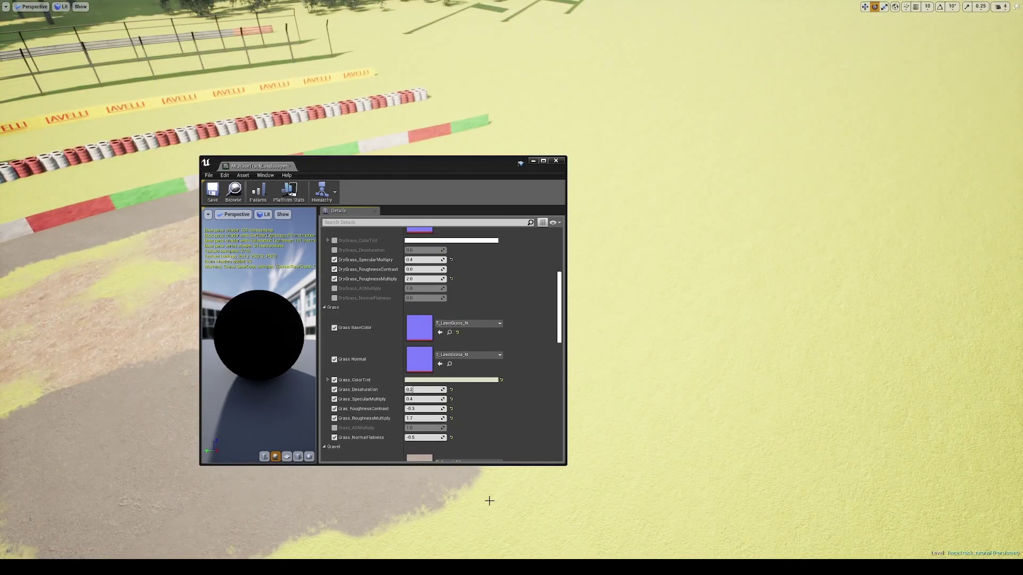
pyautogui.hotkey('ctrl', 'z')
# Set Grass_Near_Tiling to 1 in the landscape material's Tiling Distance parameters.
pyautogui.scroll(1, 505, 339)
pyautogui.scroll(-4, 429, 267)
pyautogui.scroll(-7, 430, 268)
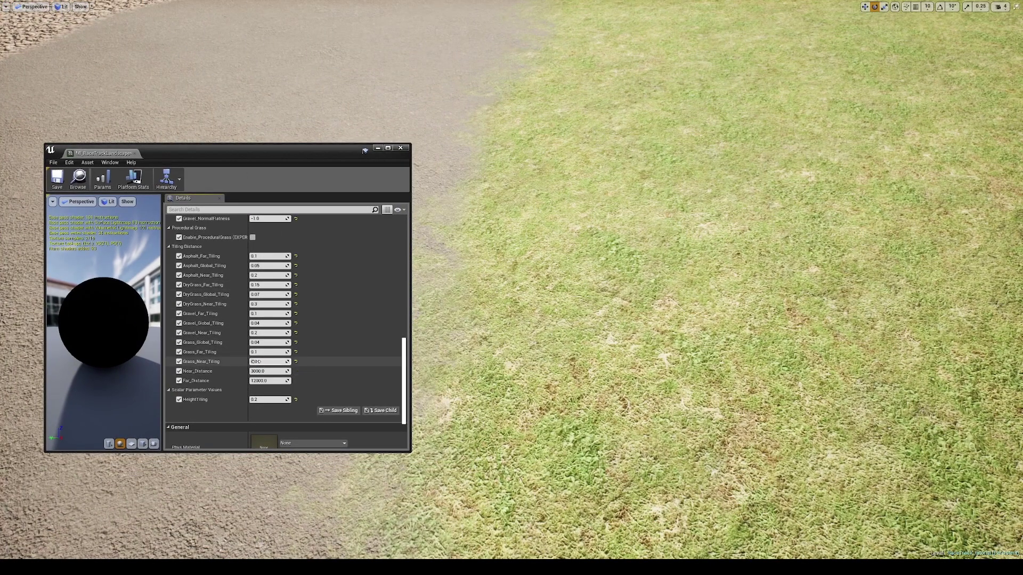
pyautogui.press('Return')
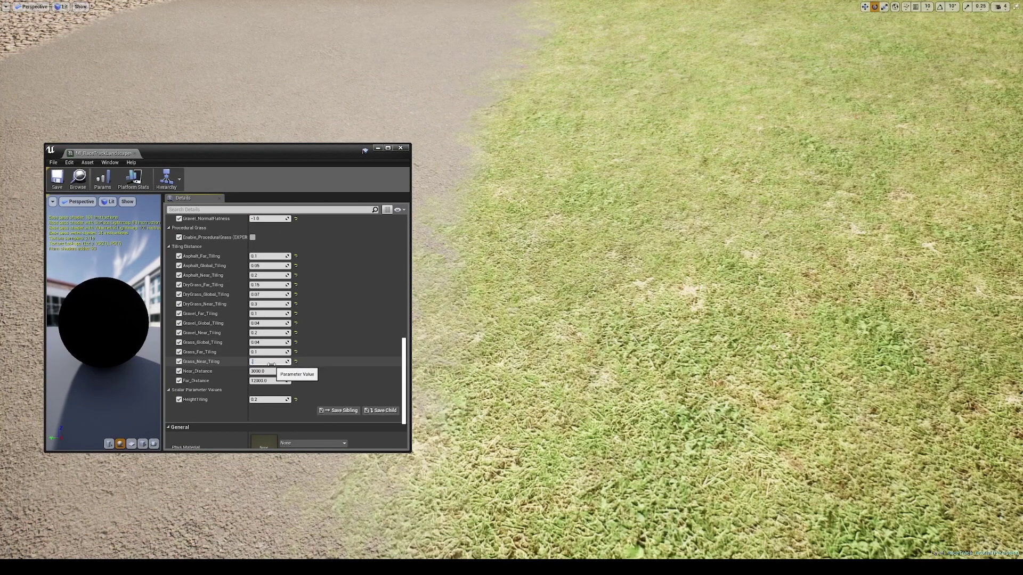
pyautogui.write('1')
pyautogui.press('Return')
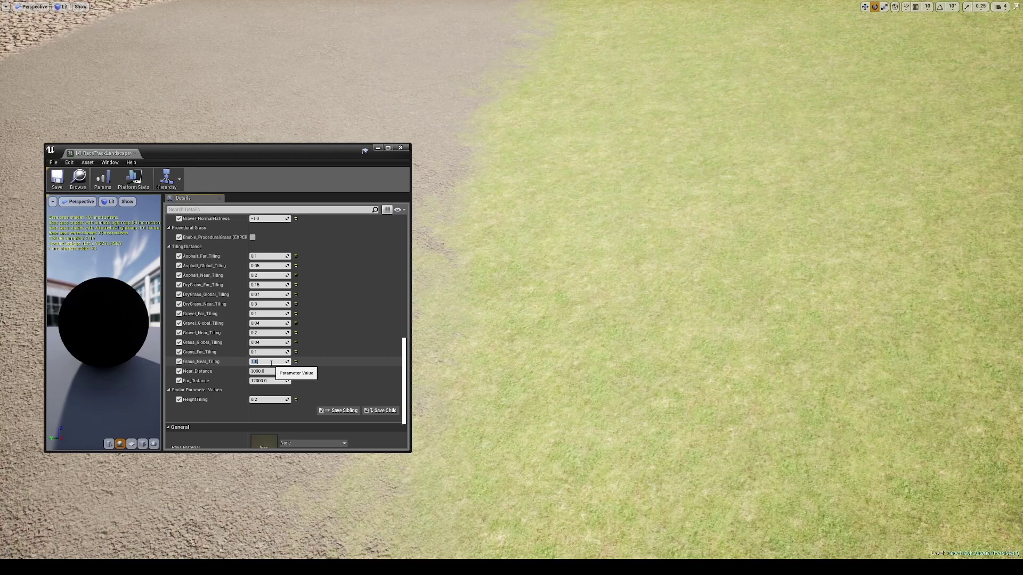
# Undo the last Grass_Near_Tiling change on the landscape material instance.
pyautogui.moveTo(587, 331); pyautogui.dragTo(595, 327, button='right')
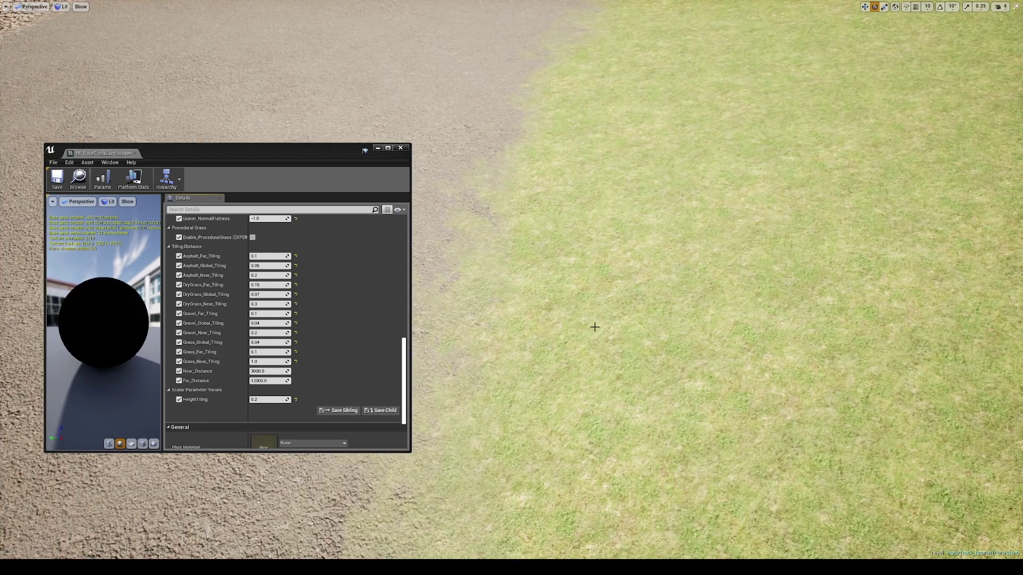
pyautogui.hotkey('ctrl', 'z')
pyautogui.hotkey('ctrl', 'z')
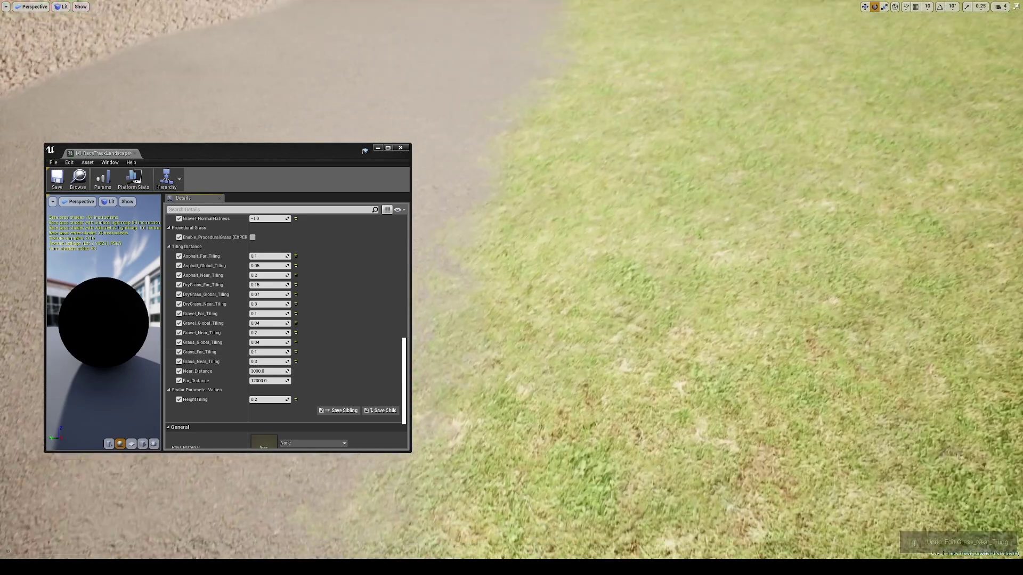
# Try a Grass_Global_Tiling of 0.01 on the landscape material, then set it back to 0.04.
pyautogui.press('s')
pyautogui.moveTo(637, 375); pyautogui.dragTo(637, 374, button='right')
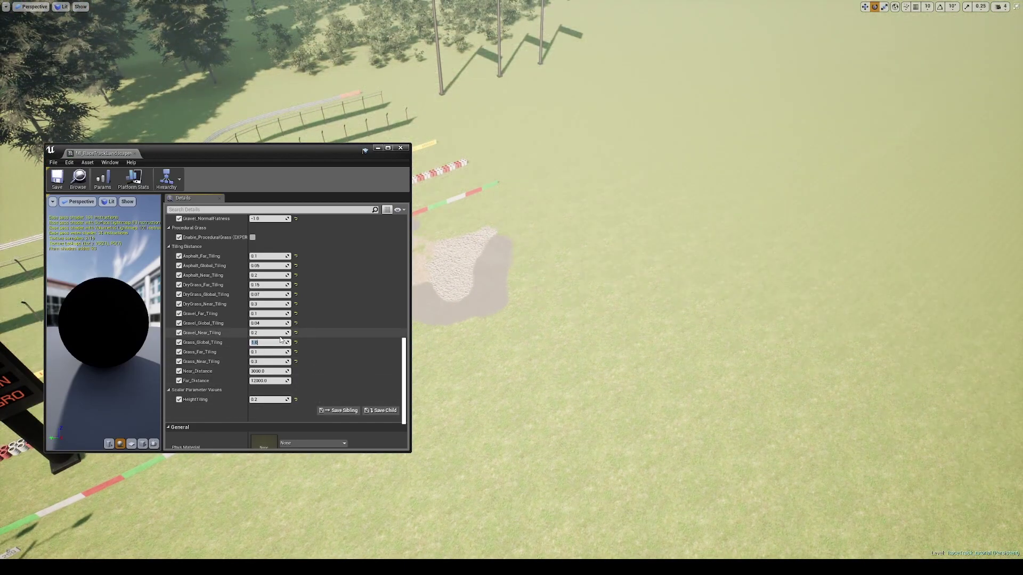
pyautogui.moveTo(578, 315); pyautogui.dragTo(578, 316, button='right')
pyautogui.write('s0.01')
pyautogui.press('Return')
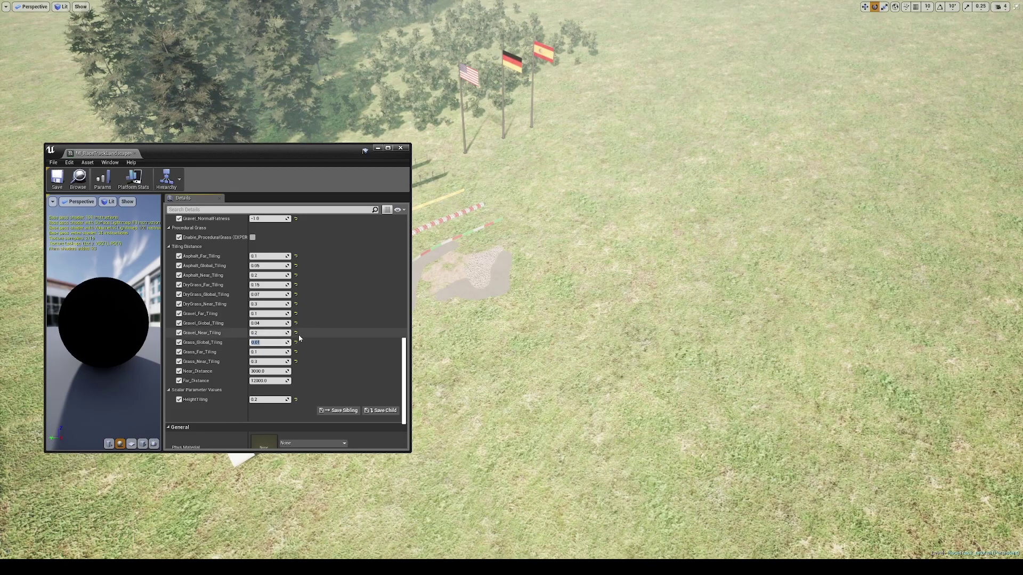
pyautogui.write('0.04')
pyautogui.press('Return')
# Switch on the experimental Enable_ProceduralGrass option in the landscape material instance, widening its name column to read the parameter.
pyautogui.moveTo(479, 309); pyautogui.dragTo(480, 319, button='right')
pyautogui.scroll(3, 233, 397)
pyautogui.scroll(-1, 233, 396)
pyautogui.press('w')
pyautogui.moveTo(248, 279); pyautogui.dragTo(287, 280)
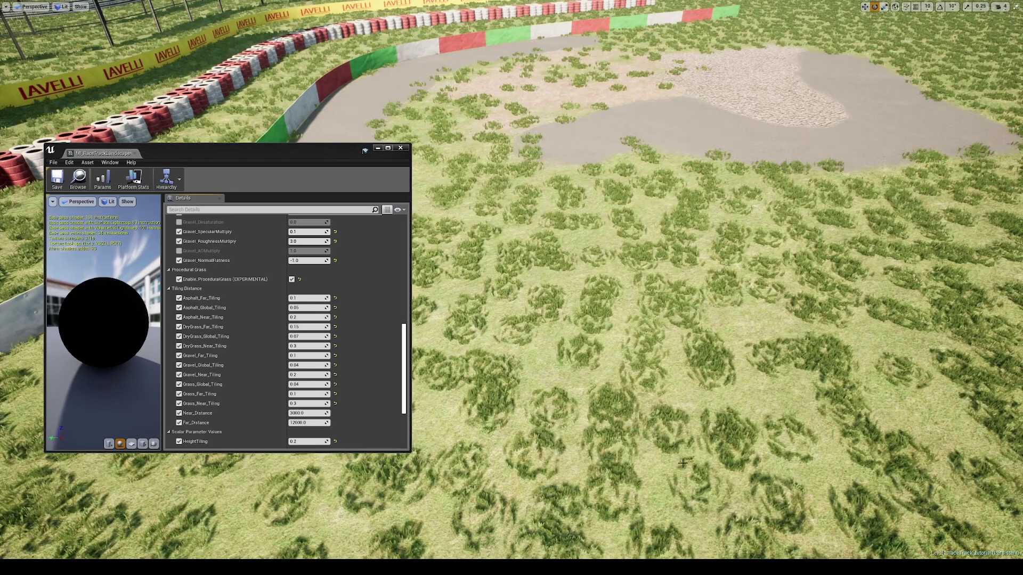
pyautogui.moveTo(682, 463); pyautogui.dragTo(683, 463, button='right')
# Leave the full-screen viewport, open the ProceduralGrass asset in RaceTrack_Construction_Kit and set its Grass Density to 200.
pyautogui.press('F11')
pyautogui.click(377, 148)
pyautogui.moveTo(526, 231); pyautogui.dragTo(525, 232, button='right')
pyautogui.click(67, 482)
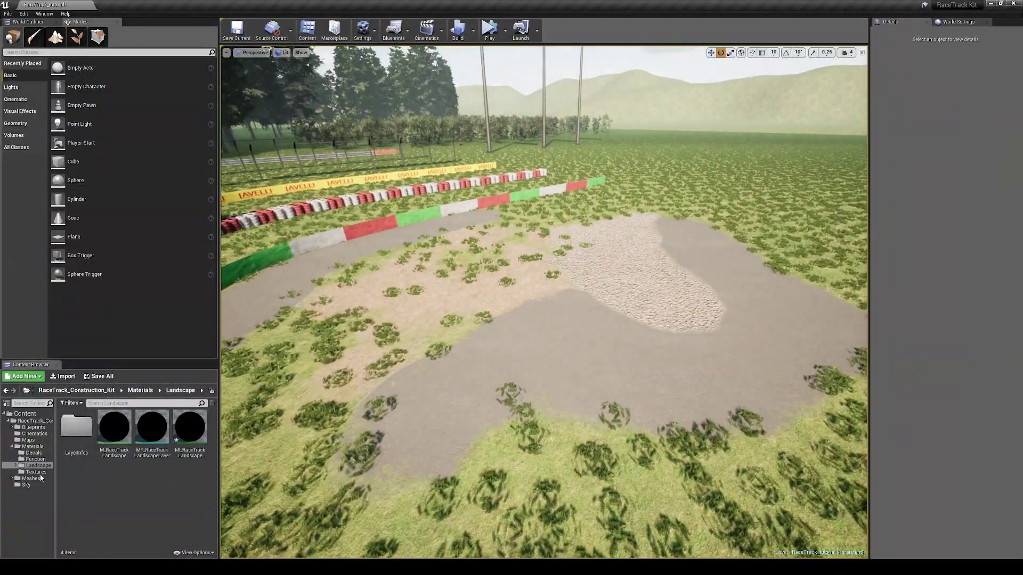
pyautogui.click(30, 421)
pyautogui.doubleClick(156, 482)
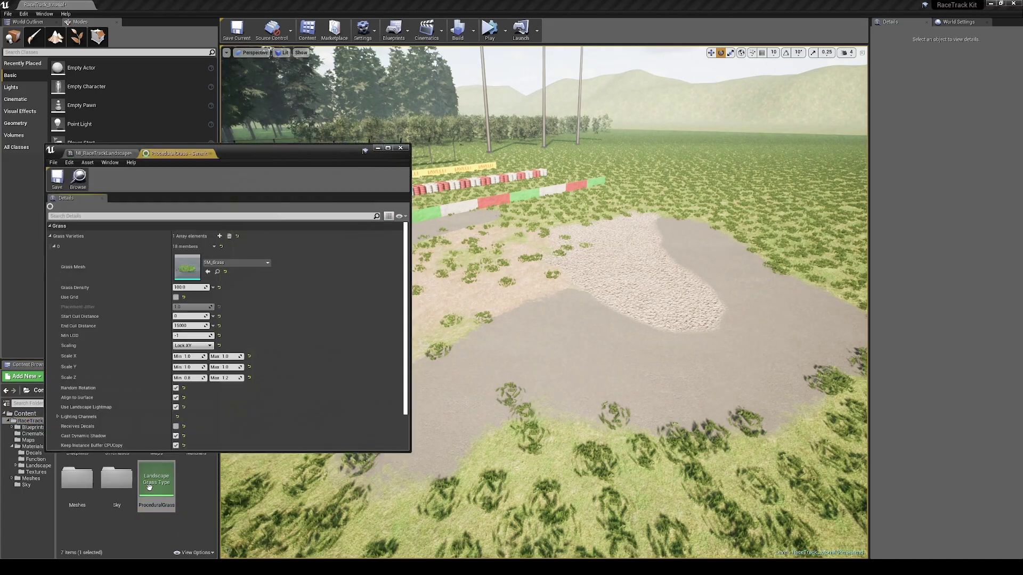
pyautogui.write('200')
pyautogui.press('Return')
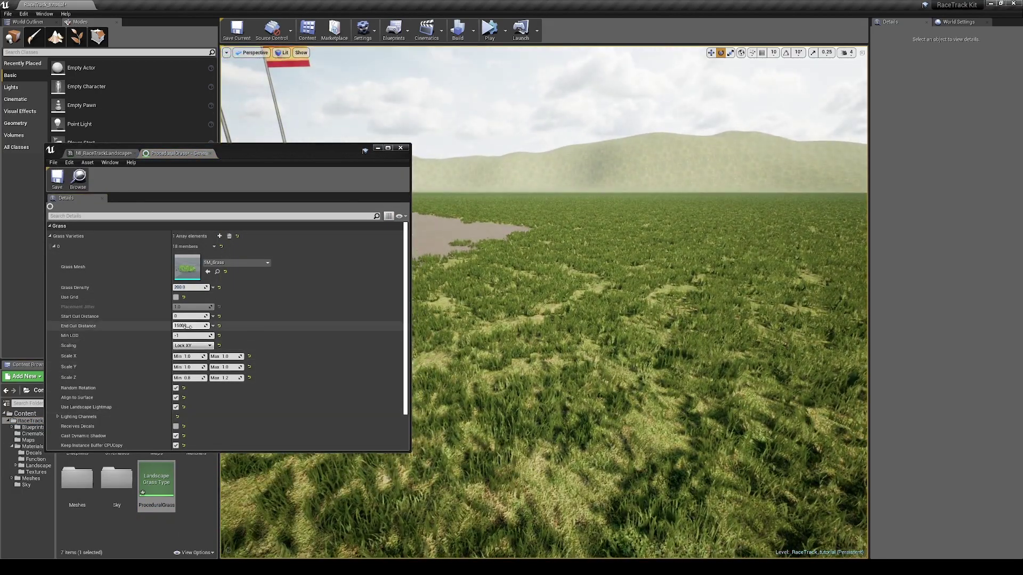
# Test different End Cull Distance values for the procedural grass, starting with 5000 and ending at 600.
pyautogui.click(192, 326)
pyautogui.write('500')
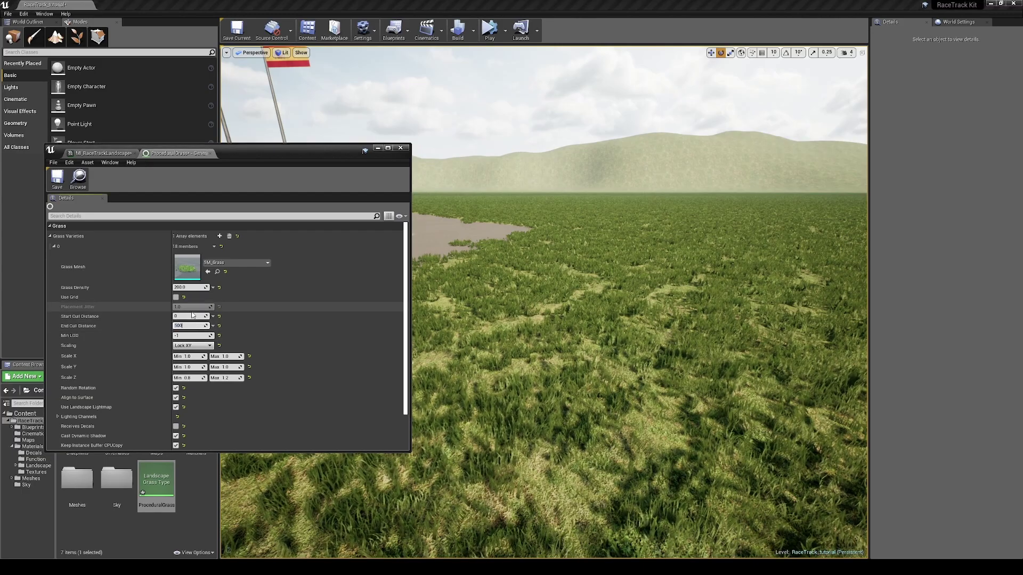
pyautogui.write('0')
pyautogui.press('Return')
pyautogui.write('200')
pyautogui.moveTo(543, 303); pyautogui.dragTo(551, 256, button='right')
pyautogui.click(193, 326)
pyautogui.write('600')
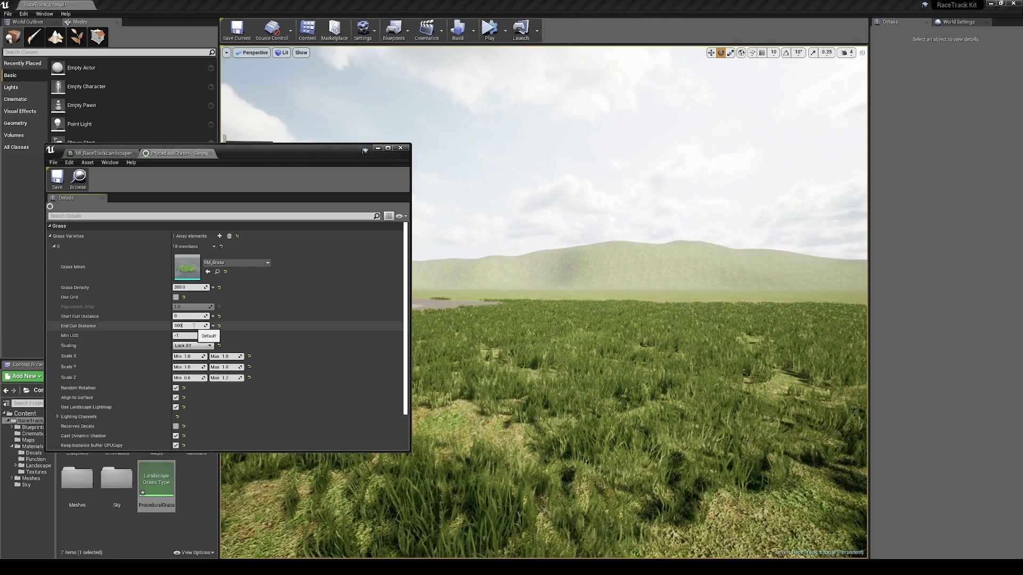
pyautogui.scroll(-3, 234, 389)
pyautogui.click(312, 381)
pyautogui.scroll(2, 250, 339)
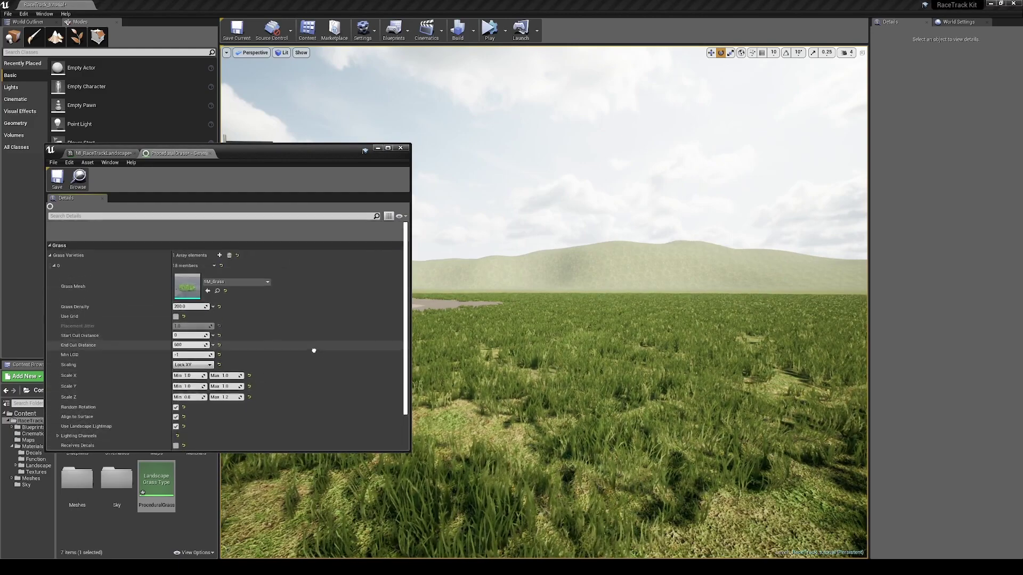
pyautogui.scroll(-1, 148, 388)
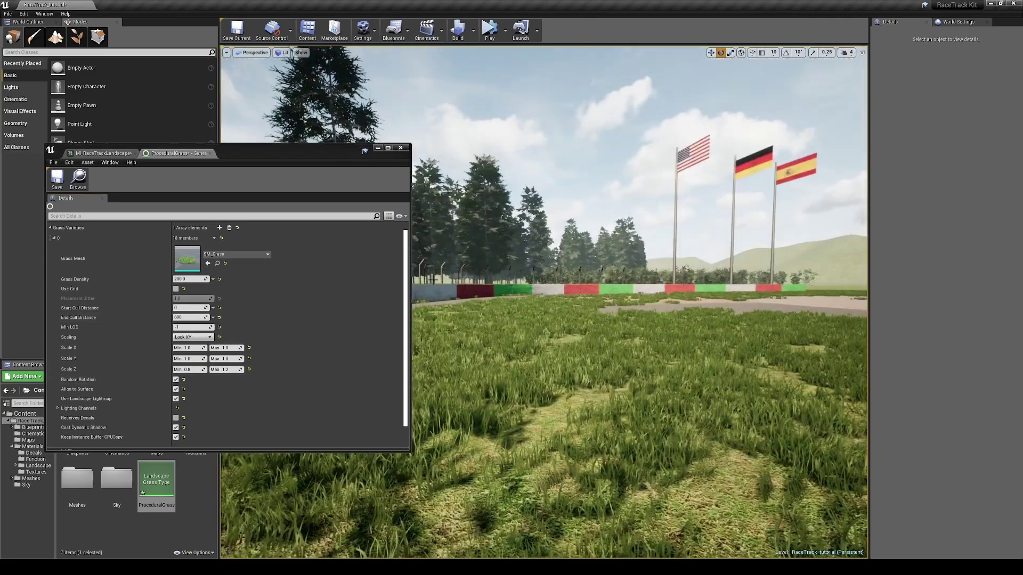
# Close the grass settings and paint the Gravel layer on the landscape beside the asphalt patch, then return to Place mode.
pyautogui.click(400, 148)
pyautogui.click(55, 36)
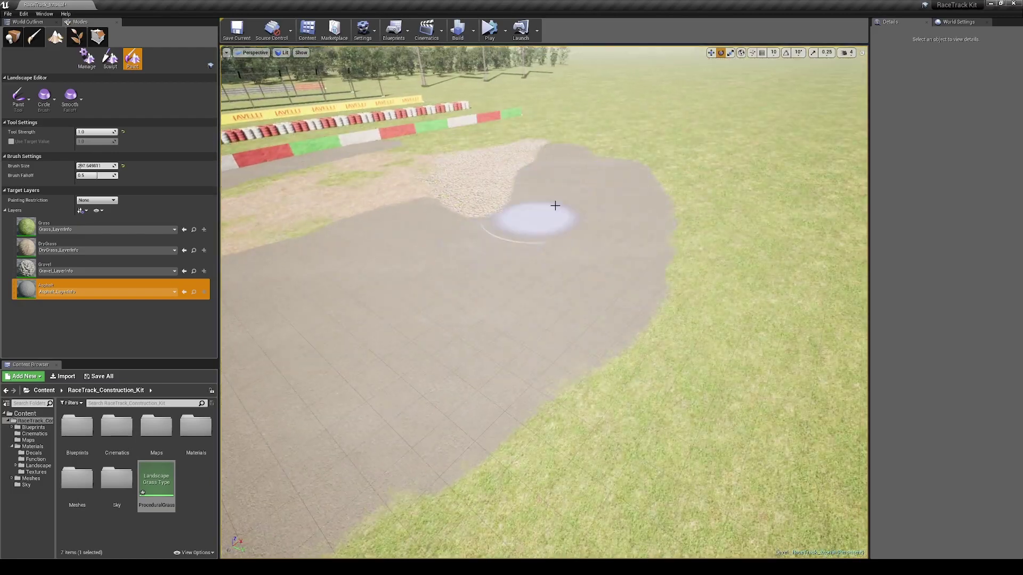
pyautogui.click(107, 269)
pyautogui.moveTo(735, 320)
pyautogui.mouseDown()
pyautogui.moveTo(666, 164)
pyautogui.moveTo(769, 313)
pyautogui.mouseUp()
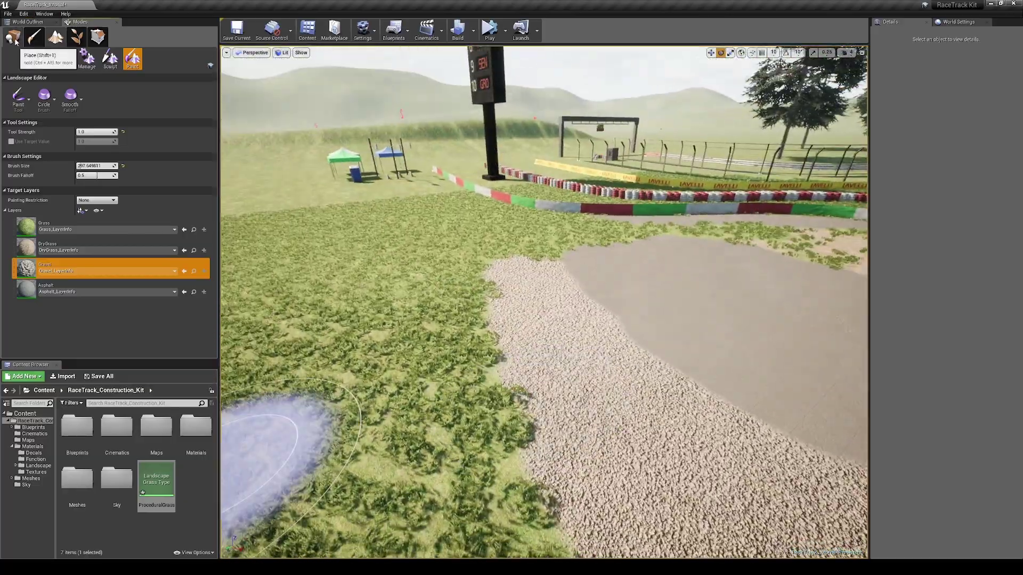
pyautogui.click(14, 37)
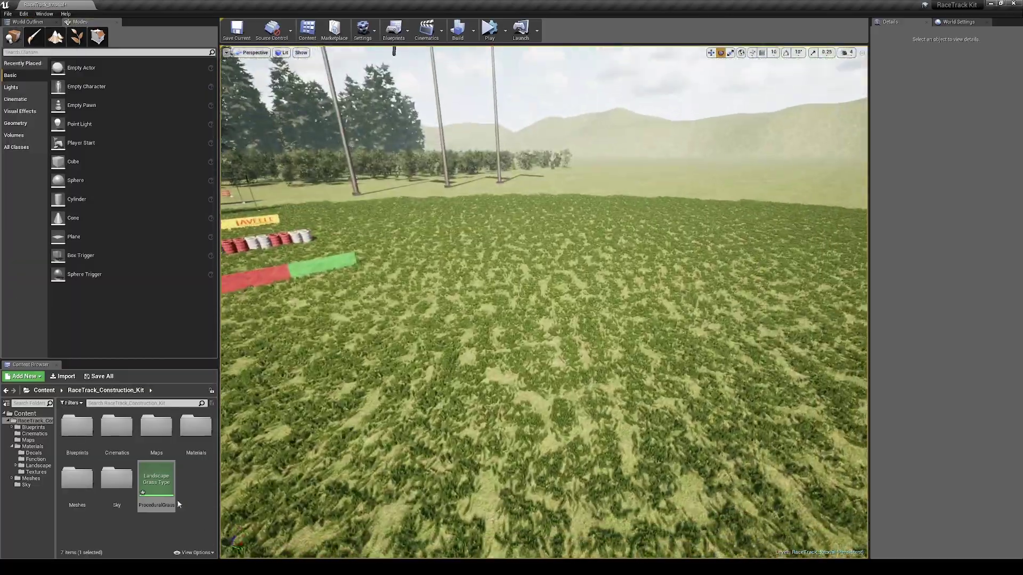
# Reopen the ProceduralGrass asset and set its Grass Density to 400.
pyautogui.doubleClick(156, 482)
pyautogui.click(189, 287)
pyautogui.press('Return')
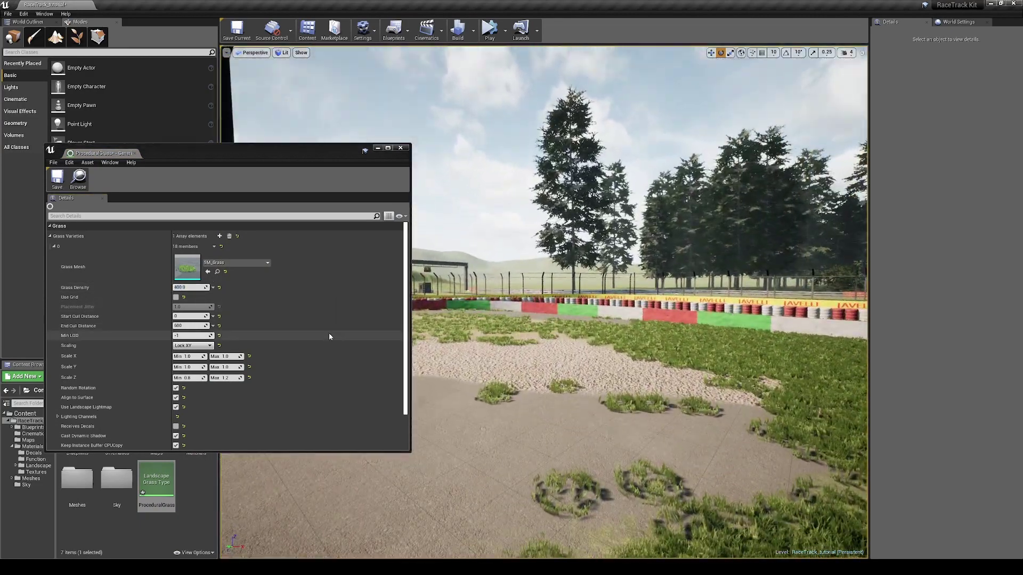
# Try the procedural grass with Use Grid on and with Random Rotation off, restoring each option.
pyautogui.click(176, 297)
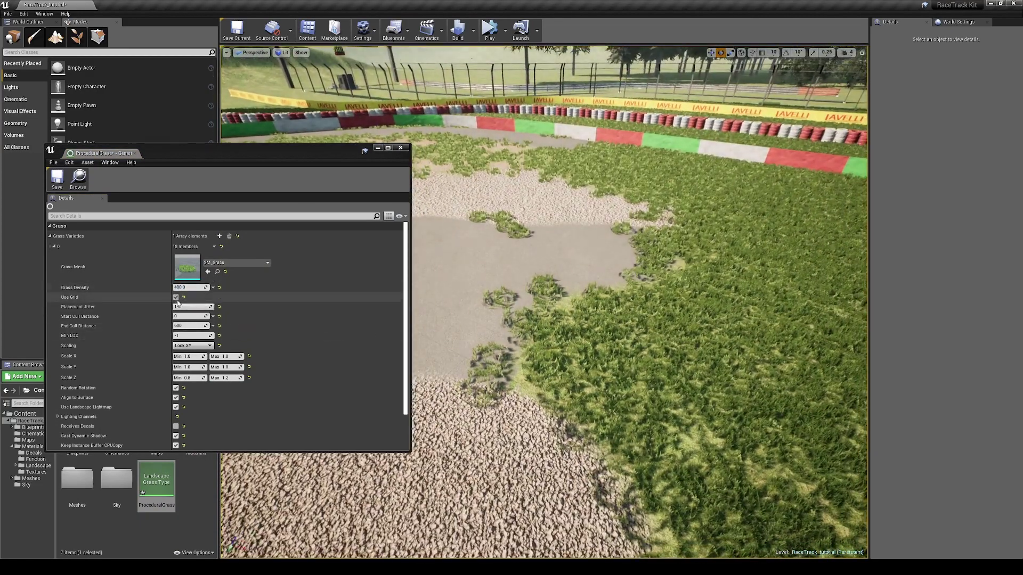
pyautogui.click(176, 297)
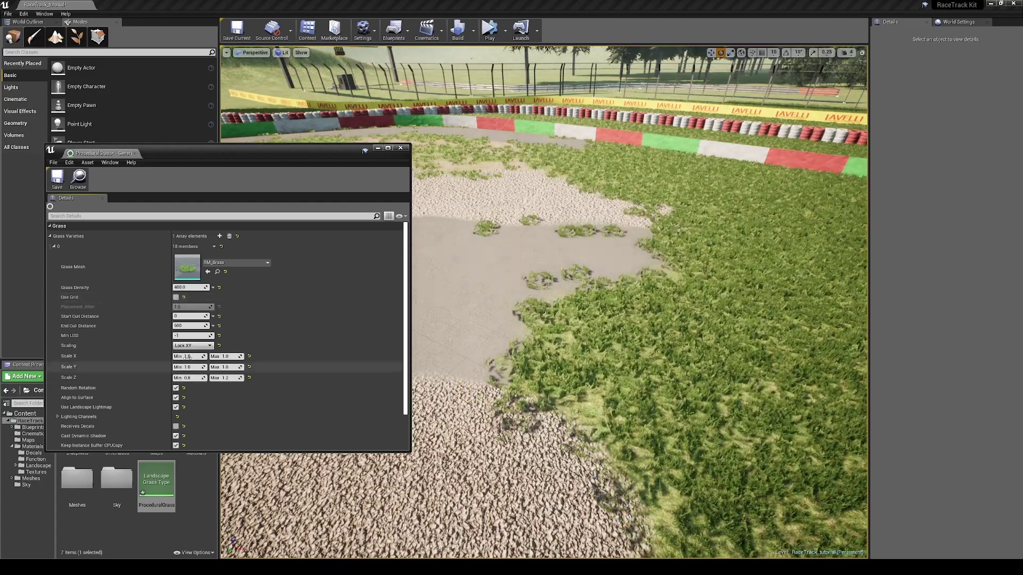
pyautogui.scroll(-2, 223, 320)
pyautogui.click(175, 358)
pyautogui.click(176, 358)
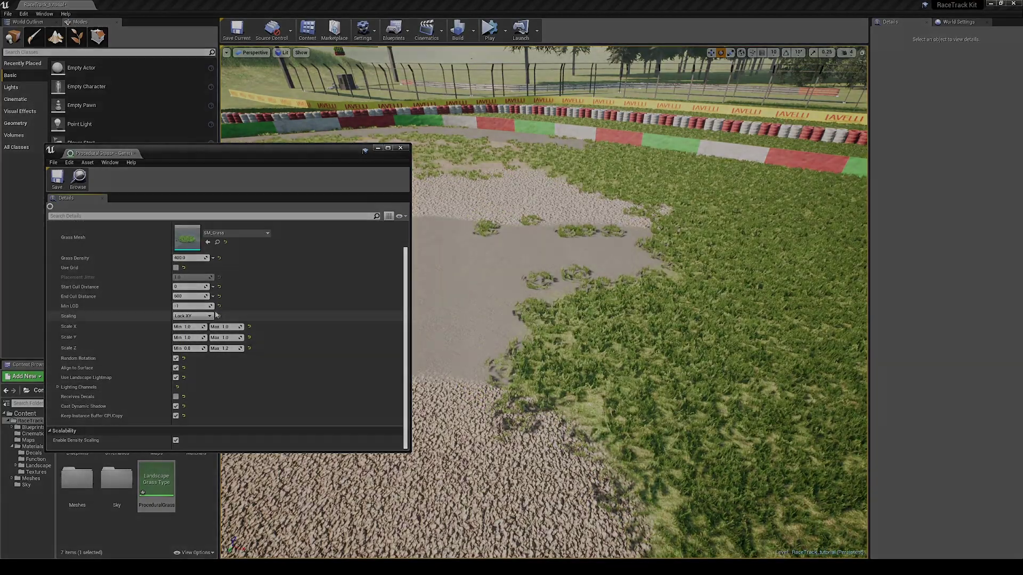
pyautogui.scroll(2, 108, 264)
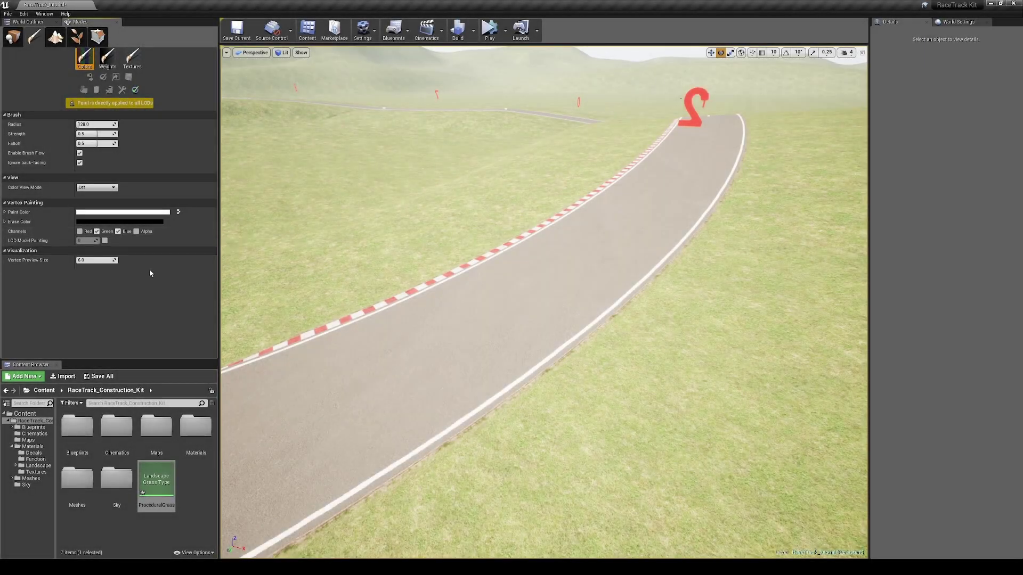
# Select the race track spline and vertex-paint dark skid marks along the curved asphalt, reducing the brush strength.
pyautogui.click(421, 351)
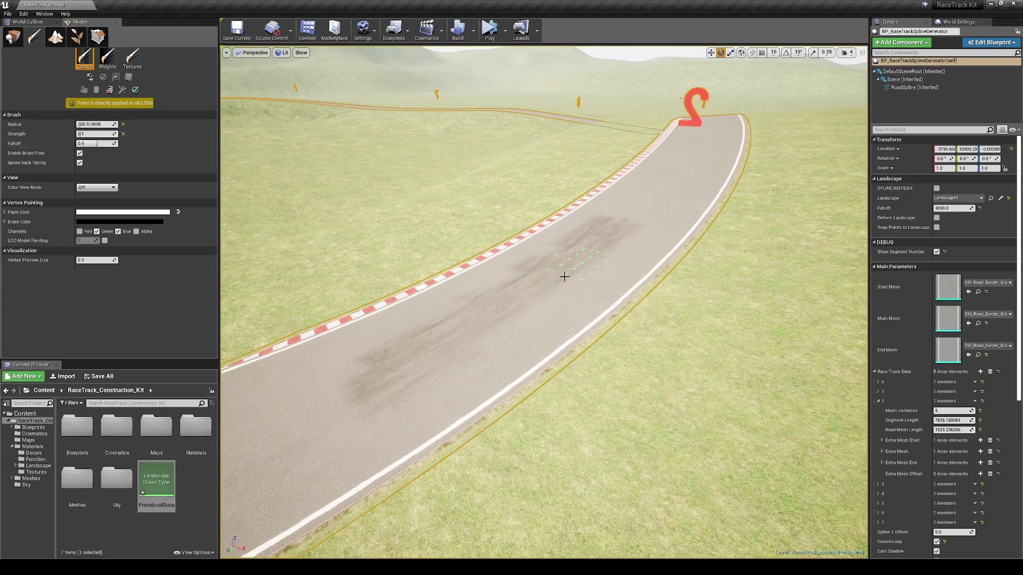
pyautogui.moveTo(320, 422); pyautogui.dragTo(272, 442, button='right')
pyautogui.click(102, 134)
pyautogui.write('0')
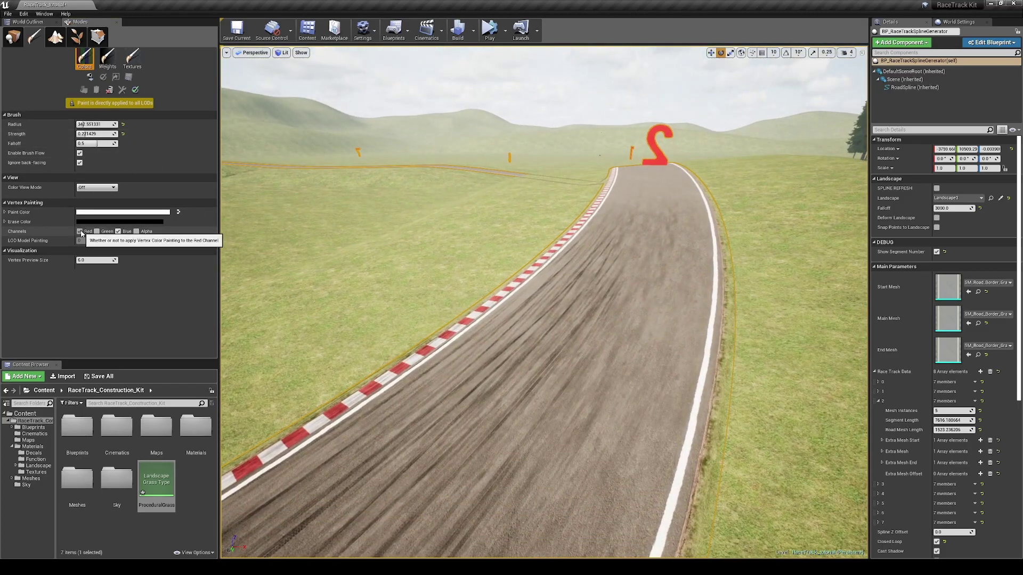
# Return to Place mode and open the MI_RaceTrackAsphalt material instance from the kit's Materials folder.
pyautogui.click(21, 31)
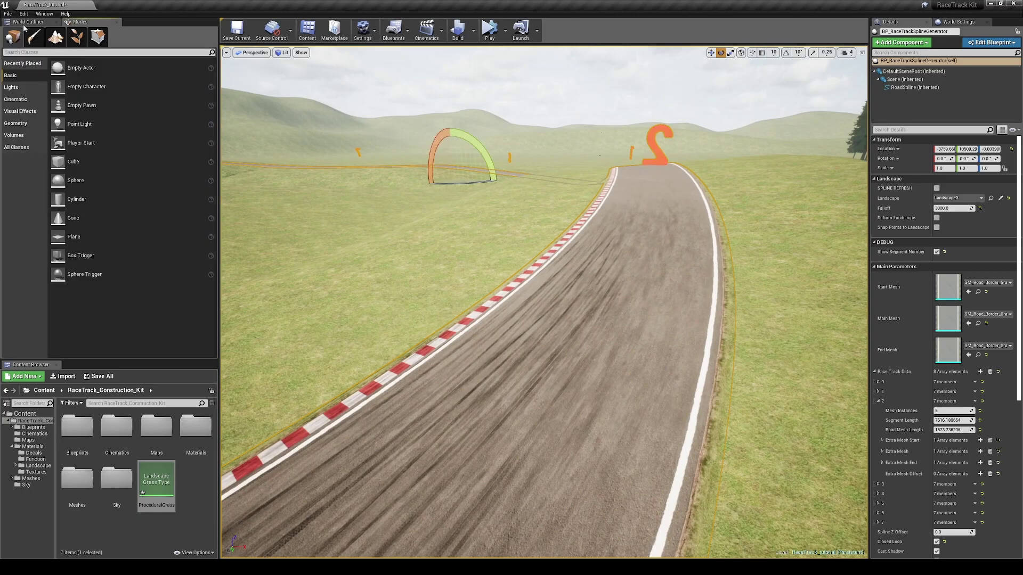
pyautogui.click(32, 447)
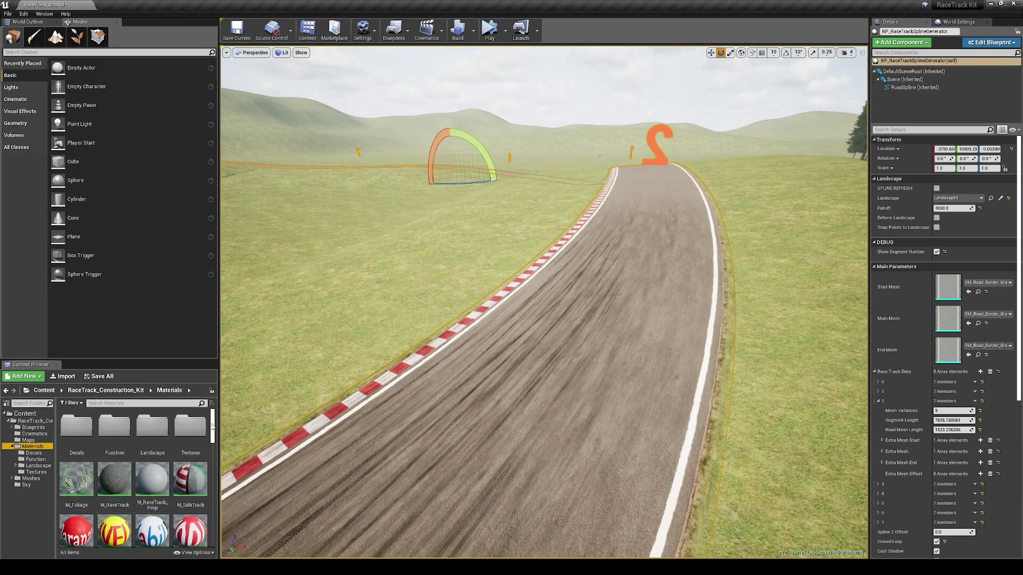
pyautogui.moveTo(211, 426); pyautogui.dragTo(211, 435)
pyautogui.moveTo(180, 365); pyautogui.dragTo(180, 293)
pyautogui.moveTo(212, 368); pyautogui.dragTo(221, 512)
pyautogui.scroll(1, 191, 442)
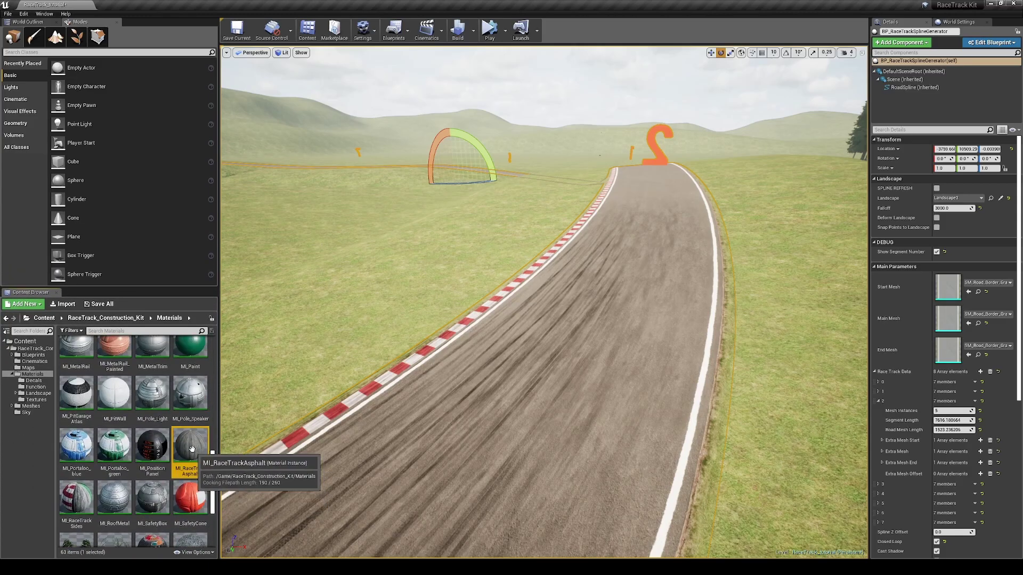
pyautogui.doubleClick(190, 444)
# Try a Grunge Contrast of about 0.67 on the race track asphalt material.
pyautogui.moveTo(586, 315); pyautogui.dragTo(586, 363, button='right')
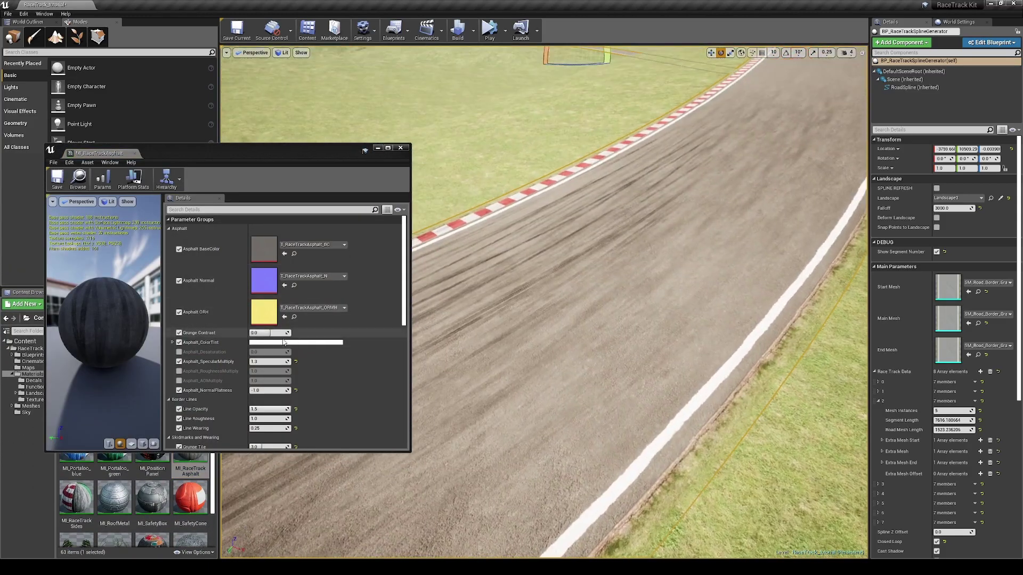
pyautogui.moveTo(270, 333); pyautogui.dragTo(303, 333)
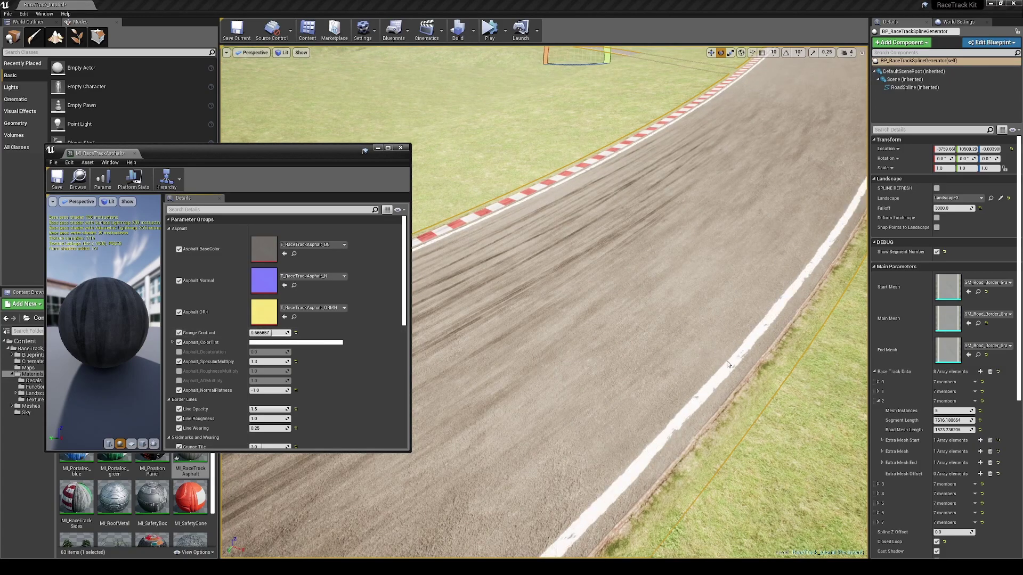
pyautogui.moveTo(722, 364); pyautogui.dragTo(763, 365, button='right')
# Try a darker grey Asphalt_ColorTint on the track asphalt, then reset the tint to its default.
pyautogui.click(267, 343)
pyautogui.moveTo(372, 436)
pyautogui.mouseDown()
pyautogui.moveTo(373, 378)
pyautogui.moveTo(373, 449)
pyautogui.mouseUp()
pyautogui.moveTo(387, 375); pyautogui.dragTo(391, 411)
pyautogui.moveTo(506, 383); pyautogui.dragTo(451, 354, button='right')
pyautogui.moveTo(387, 417); pyautogui.dragTo(385, 398)
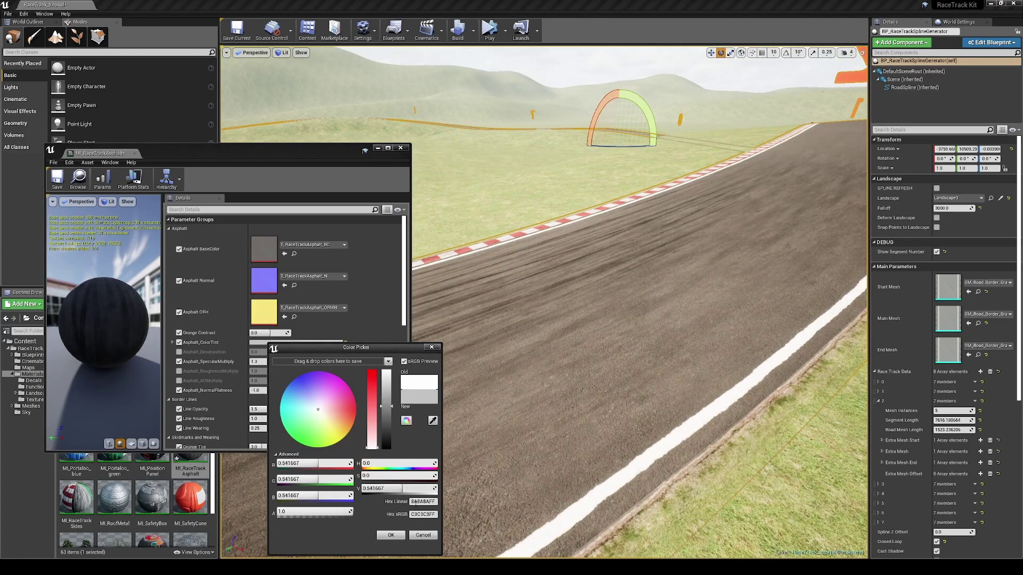
pyautogui.click(390, 534)
pyautogui.click(347, 343)
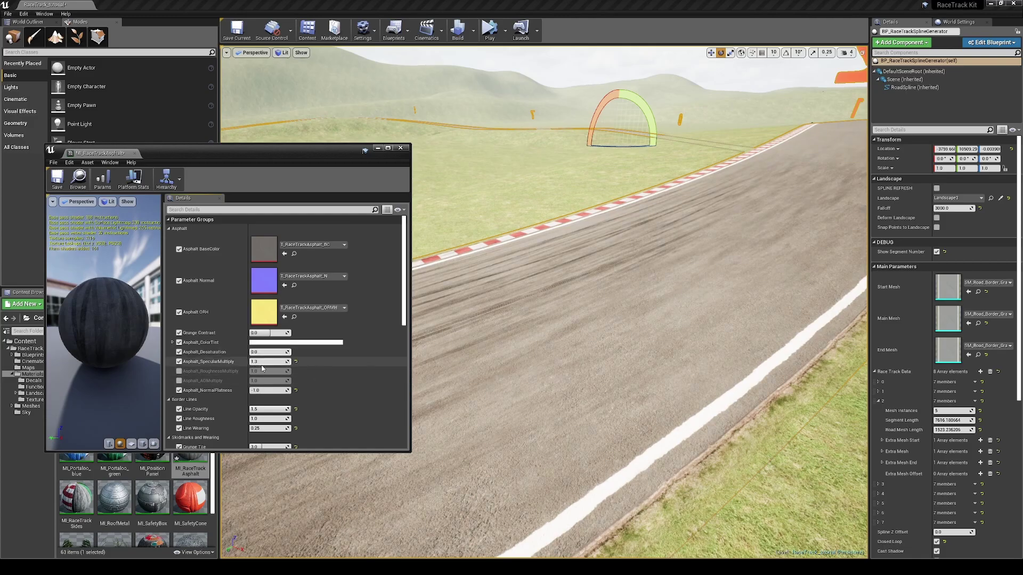
# Enable the Asphalt_RoughnessMultiply and Asphalt_AOMultiply parameters on the asphalt material instance.
pyautogui.click(179, 371)
pyautogui.click(179, 381)
pyautogui.scroll(-3, 213, 380)
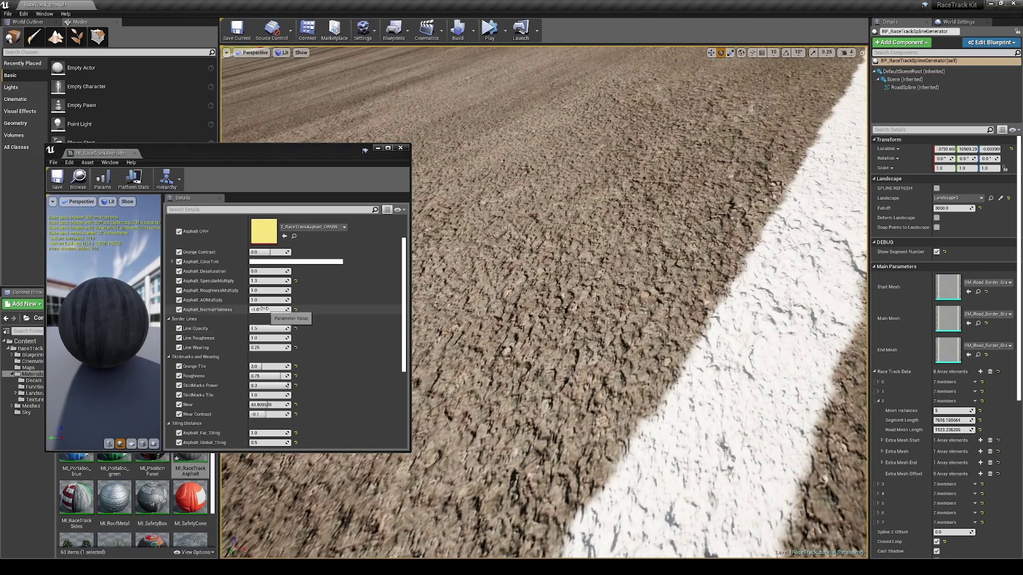
# Try an Asphalt_NormalFlatness of 0, then set it back to -1.
pyautogui.click(269, 310)
pyautogui.write('0')
pyautogui.press('Return')
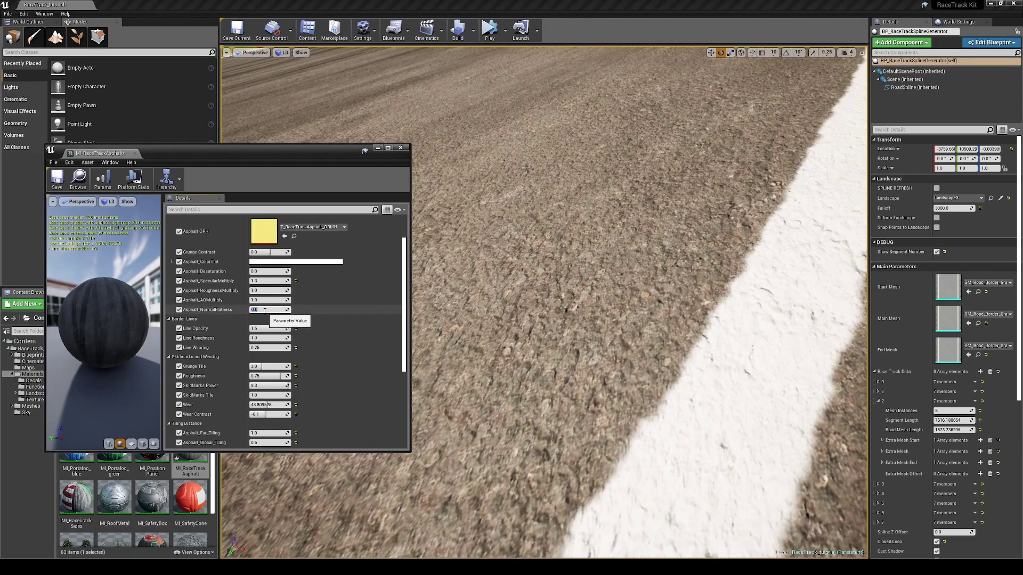
pyautogui.write('-1')
pyautogui.press('Return')
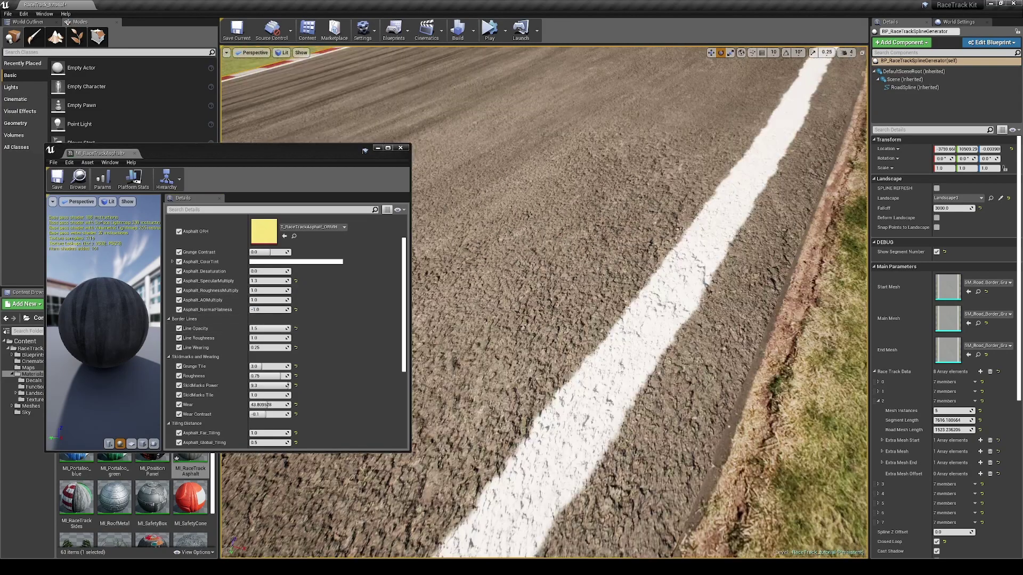
# Try a lower Line Opacity for the border lines, reset it to its default, and reduce Line Wearing to about 0.1.
pyautogui.moveTo(282, 329); pyautogui.dragTo(250, 329)
pyautogui.moveTo(602, 400); pyautogui.dragTo(602, 393, button='right')
pyautogui.click(295, 329)
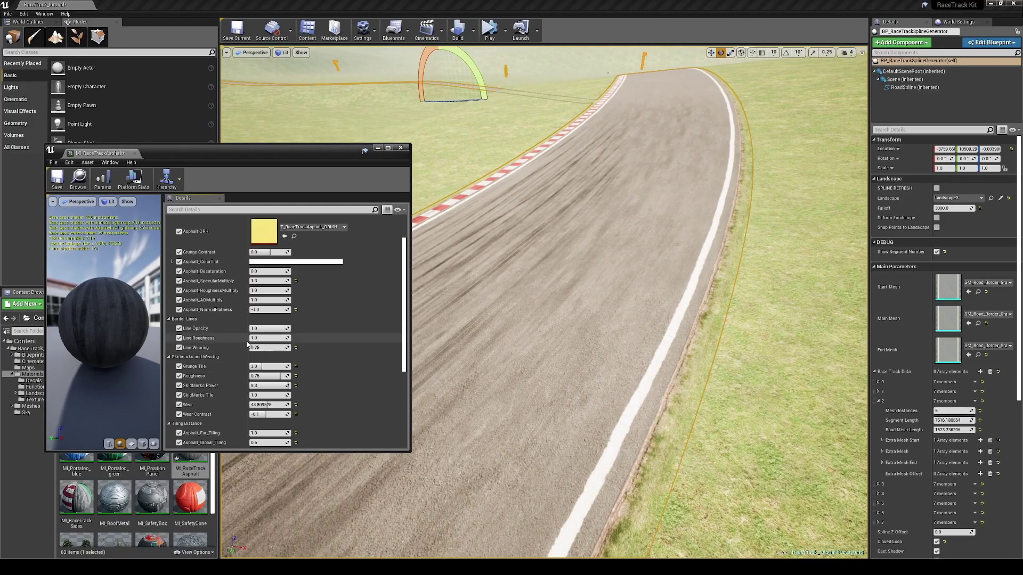
pyautogui.moveTo(256, 347); pyautogui.dragTo(252, 347)
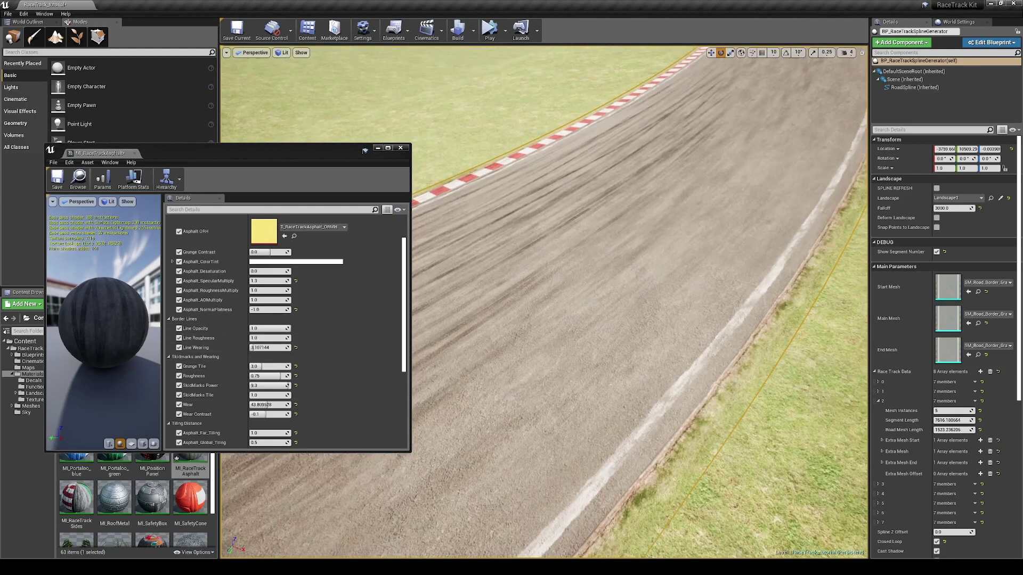
pyautogui.scroll(-3, 258, 368)
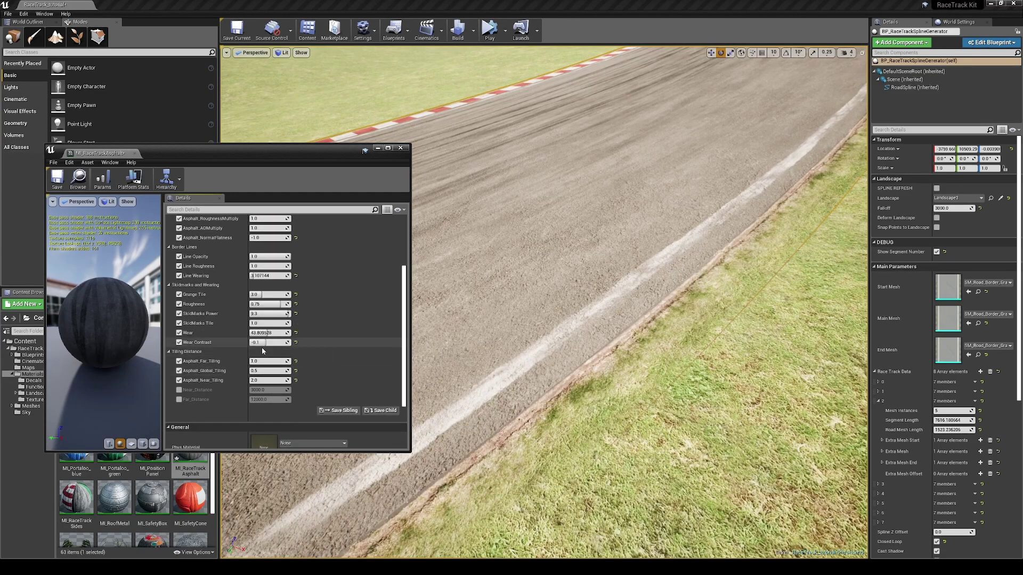
# Try different Roughness, SkidMarks Tile, Wear and Wear Contrast values on the track asphalt, undoing each change.
pyautogui.scroll(1, 191, 297)
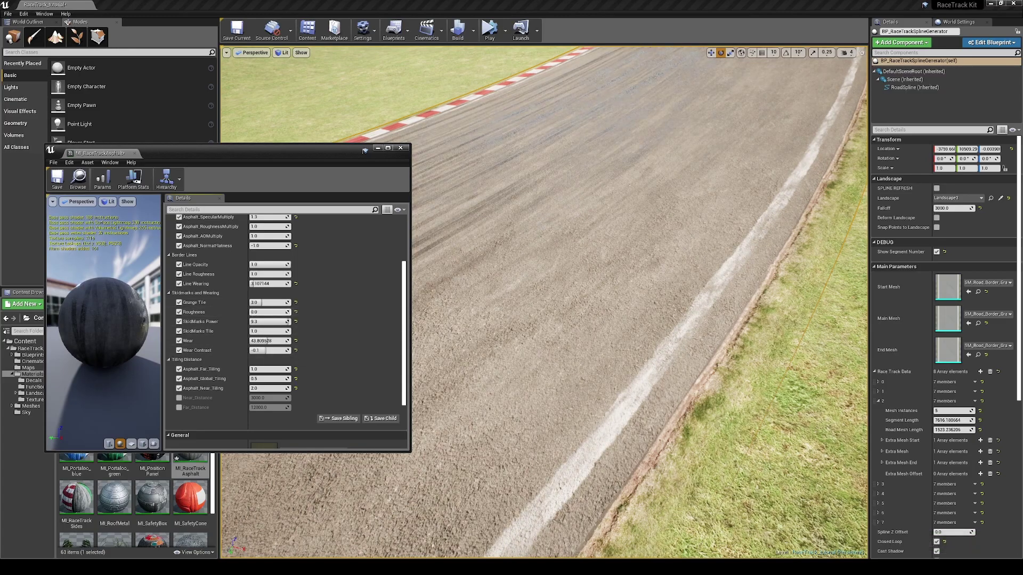
pyautogui.hotkey('ctrl', 'z')
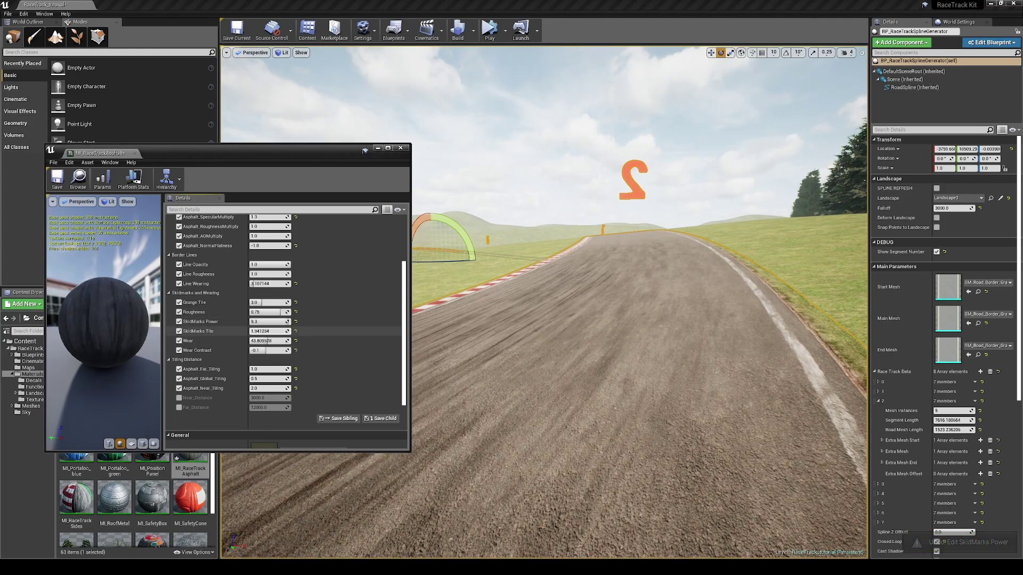
pyautogui.hotkey('ctrl', 'z')
pyautogui.moveTo(268, 340)
pyautogui.mouseDown()
pyautogui.moveTo(285, 341)
pyautogui.moveTo(251, 341)
pyautogui.moveTo(251, 350)
pyautogui.mouseUp()
pyautogui.hotkey('ctrl', 'z')
pyautogui.hotkey('ctrl', 'z')
# Try different Asphalt_Far_Tiling and other tiling distance values while viewing the track from farther away, undoing each change.
pyautogui.moveTo(480, 299); pyautogui.dragTo(506, 362, button='right')
pyautogui.scroll(-2, 302, 400)
pyautogui.scroll(3, 453, 373)
pyautogui.moveTo(273, 364)
pyautogui.mouseDown()
pyautogui.moveTo(293, 363)
pyautogui.moveTo(277, 344)
pyautogui.mouseUp()
pyautogui.hotkey('ctrl', 'z')
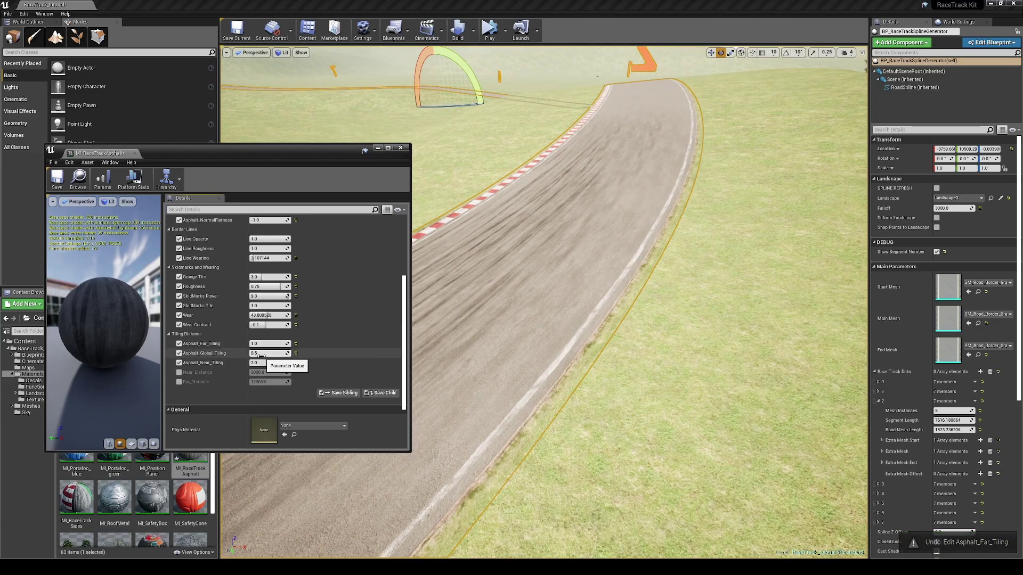
pyautogui.hotkey('ctrl', 'z')
pyautogui.moveTo(506, 320); pyautogui.dragTo(490, 330, button='right')
pyautogui.press('s')
pyautogui.moveTo(273, 344); pyautogui.dragTo(262, 344)
pyautogui.hotkey('ctrl', 'z')
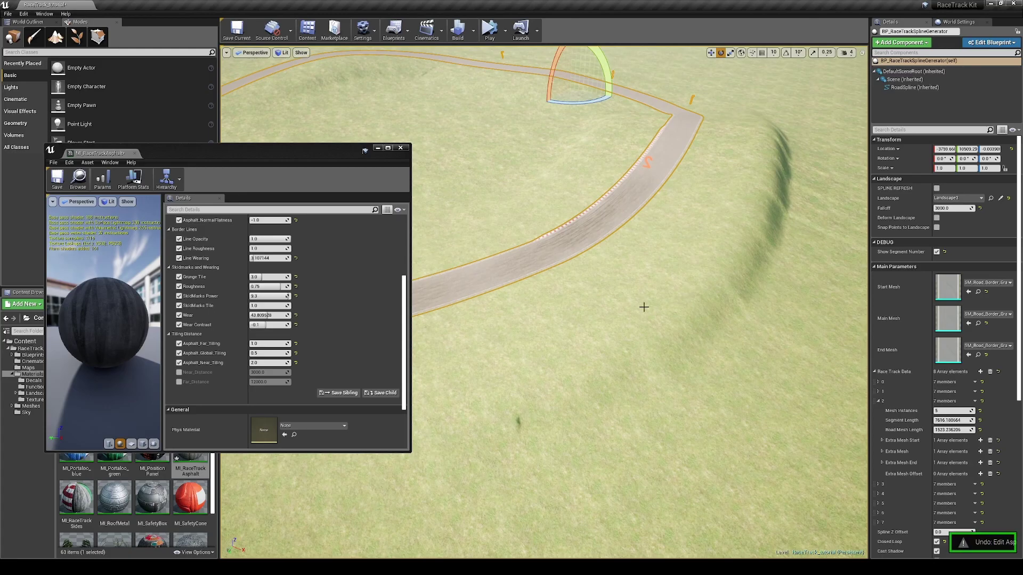
pyautogui.scroll(2, 373, 323)
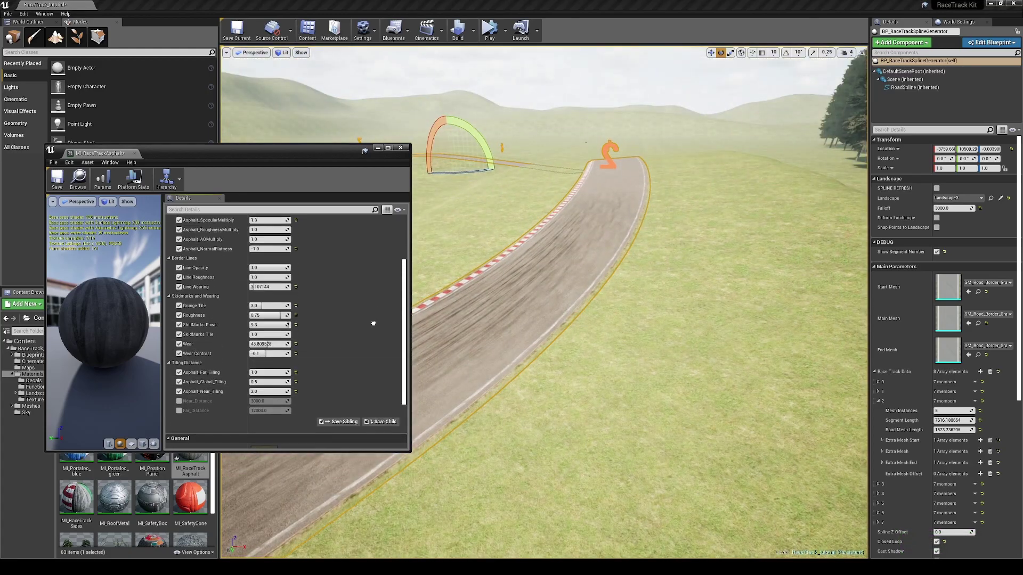
# Close the asphalt material instance and open the MI_RaceTrack Sides material instance, keeping the curb in view.
pyautogui.click(402, 149)
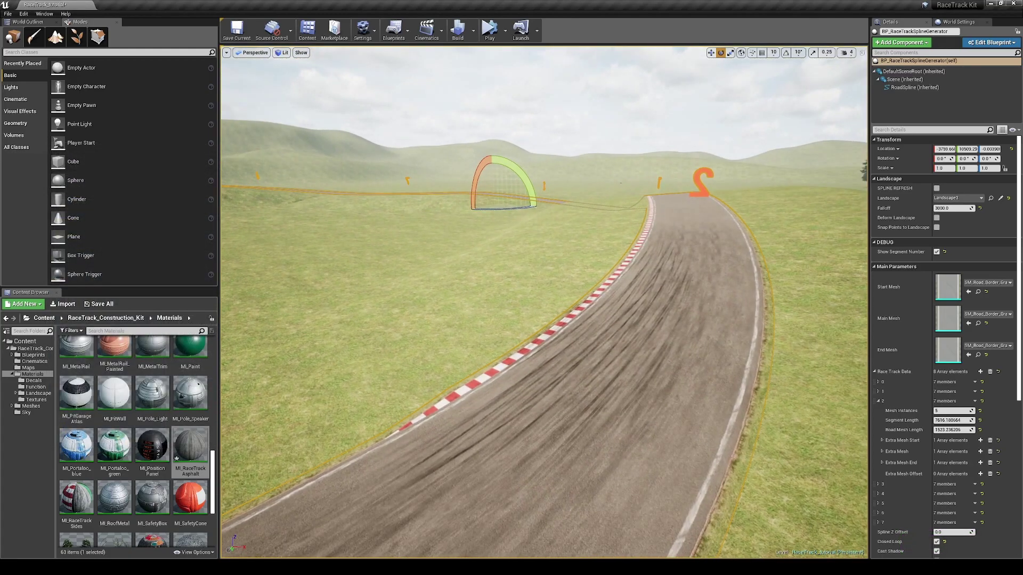
pyautogui.press('w')
pyautogui.moveTo(368, 403); pyautogui.dragTo(384, 459, button='right')
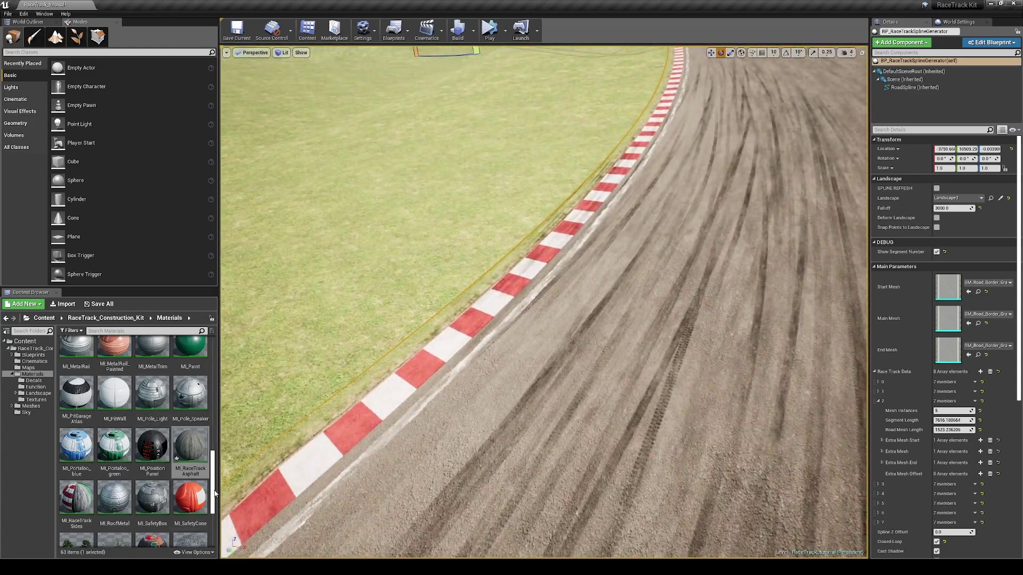
pyautogui.scroll(-3, 81, 398)
pyautogui.doubleClick(80, 398)
pyautogui.moveTo(223, 149); pyautogui.dragTo(746, 153)
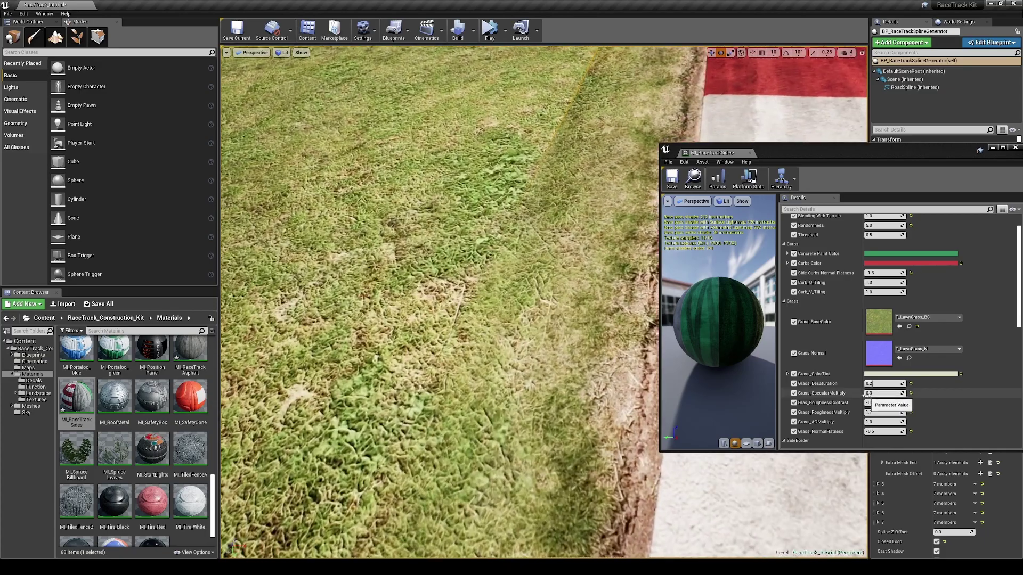
# Try another Grass_ColorTint and a blue Curbs Color on the track sides material, cancelling both color changes.
pyautogui.click(911, 374)
pyautogui.moveTo(751, 435); pyautogui.dragTo(779, 419)
pyautogui.click(851, 538)
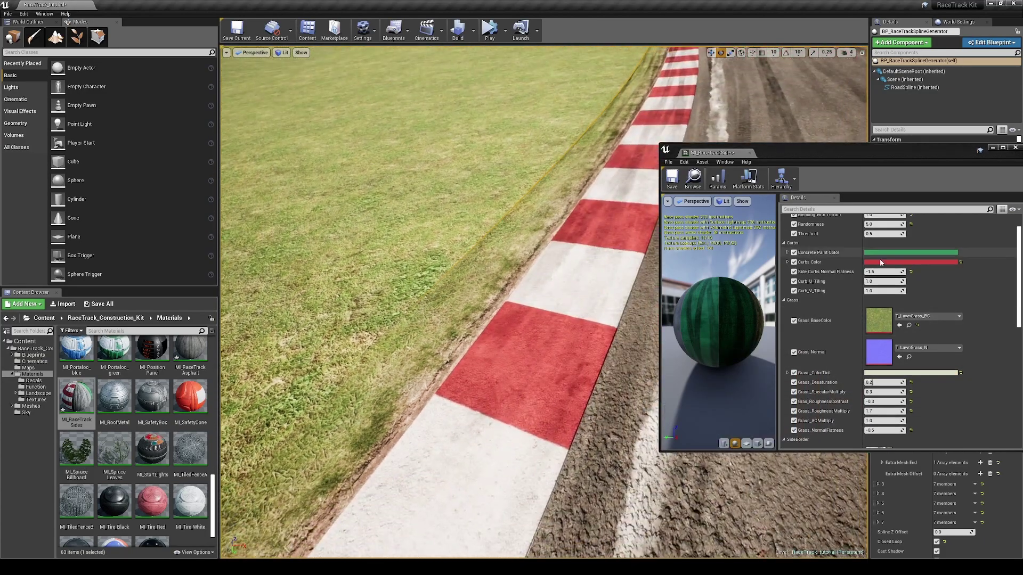
pyautogui.click(911, 263)
pyautogui.moveTo(753, 313); pyautogui.dragTo(741, 300)
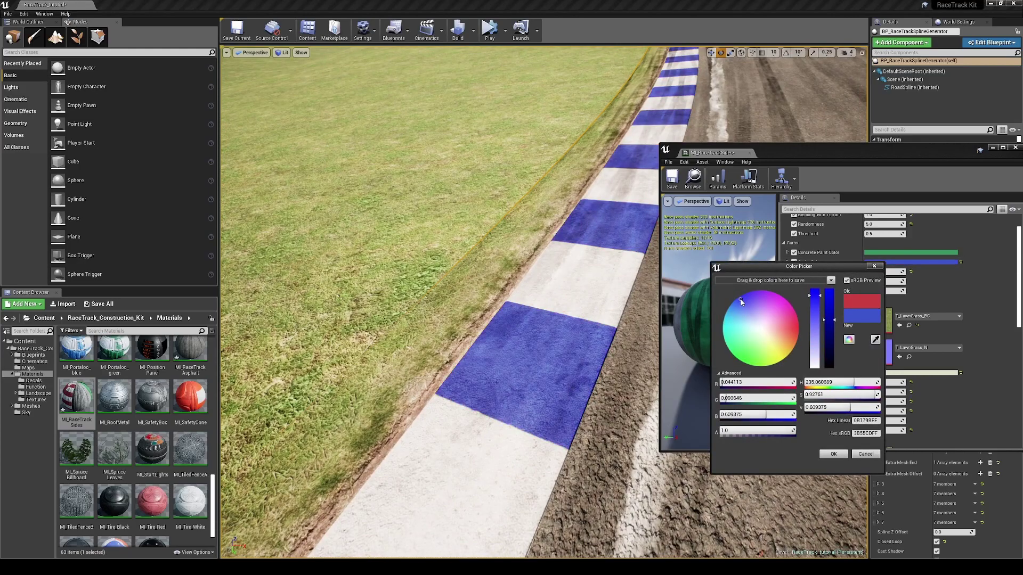
pyautogui.click(866, 454)
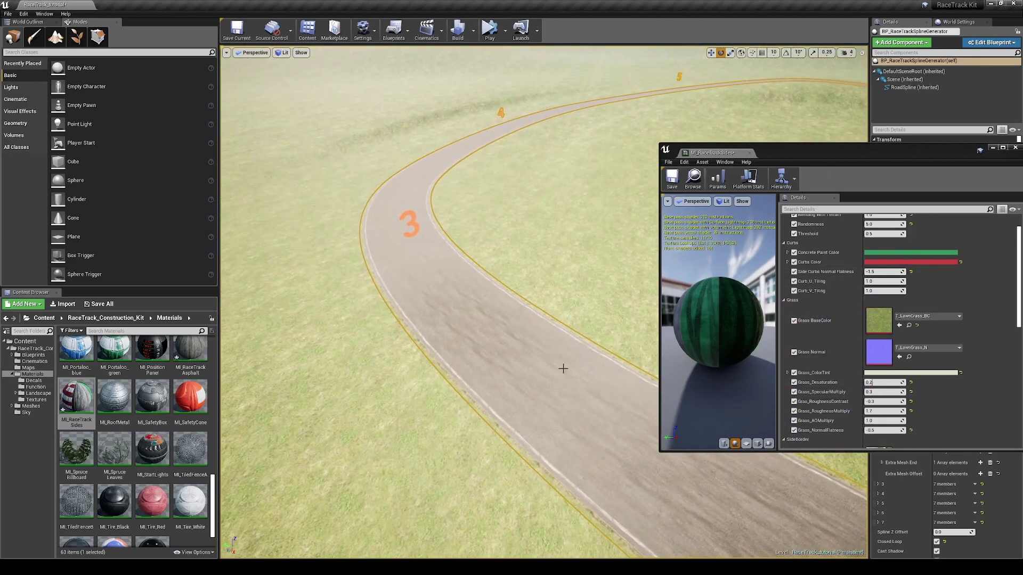
# Expand segment 3 of the Race Track Data and add one element each to Extra Mesh Start, Extra Mesh and Extra Mesh End.
pyautogui.moveTo(916, 151); pyautogui.dragTo(433, 161)
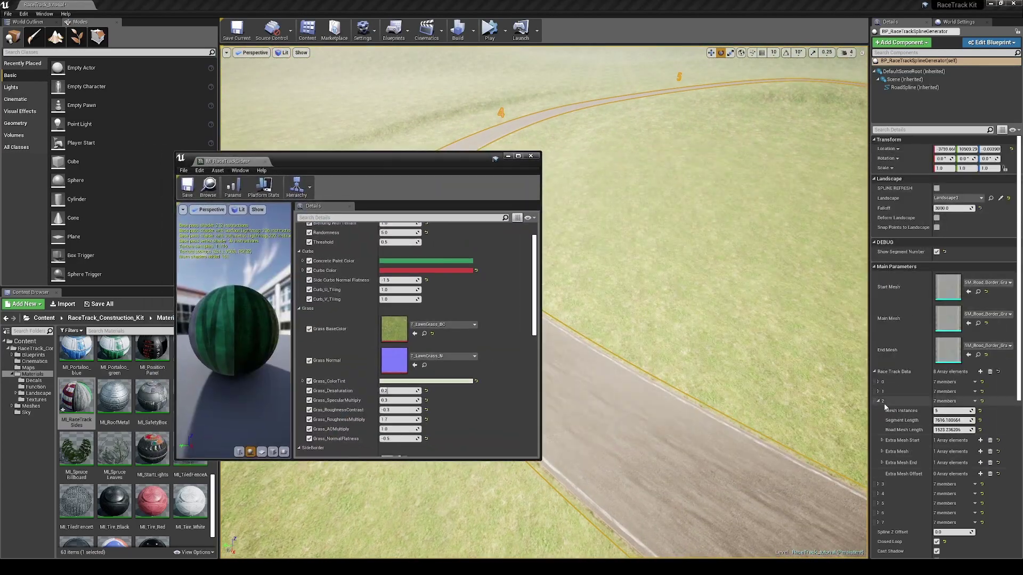
pyautogui.click(878, 402)
pyautogui.click(878, 411)
pyautogui.scroll(-1, 982, 469)
pyautogui.click(980, 447)
pyautogui.click(980, 436)
pyautogui.click(980, 424)
pyautogui.moveTo(373, 156); pyautogui.dragTo(527, 160)
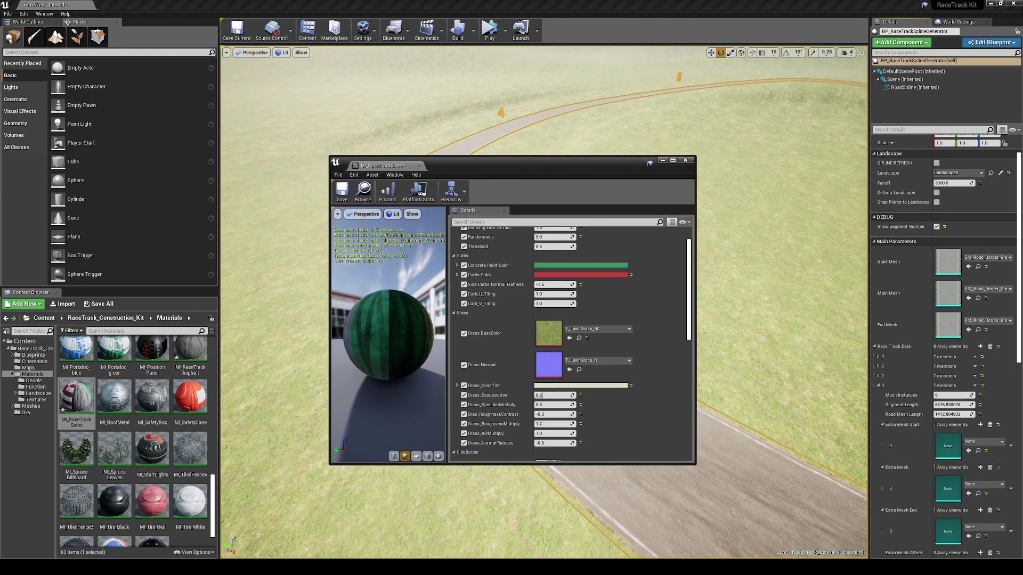
# Assign the painted concrete R, Start_R and End_R meshes from the Road folder to segment 3's Extra Mesh, Extra Mesh Start and Extra Mesh End.
pyautogui.click(33, 407)
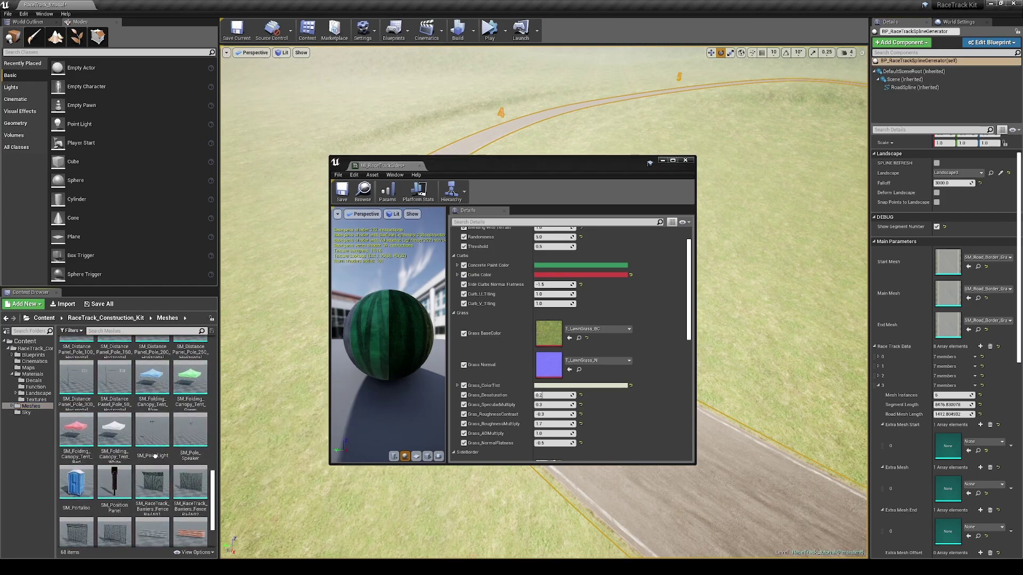
pyautogui.click(31, 432)
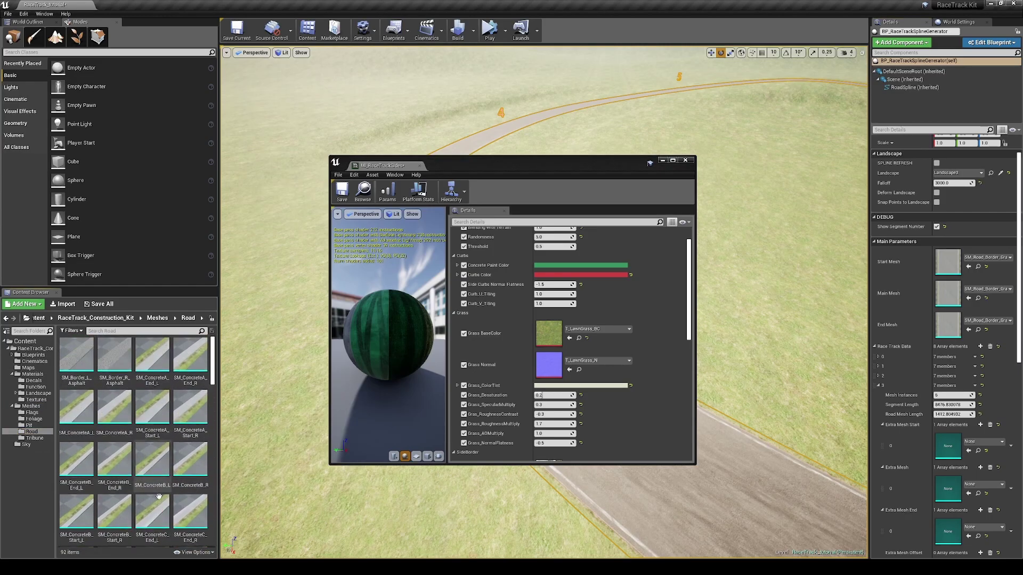
pyautogui.scroll(-3, 171, 471)
pyautogui.scroll(3, 160, 458)
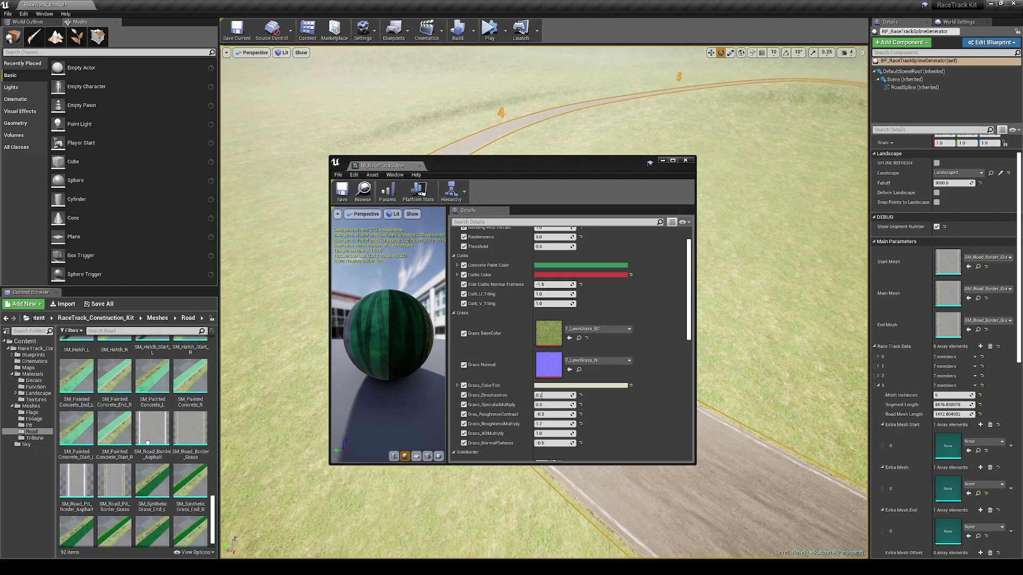
pyautogui.moveTo(246, 482); pyautogui.dragTo(219, 485, button='right')
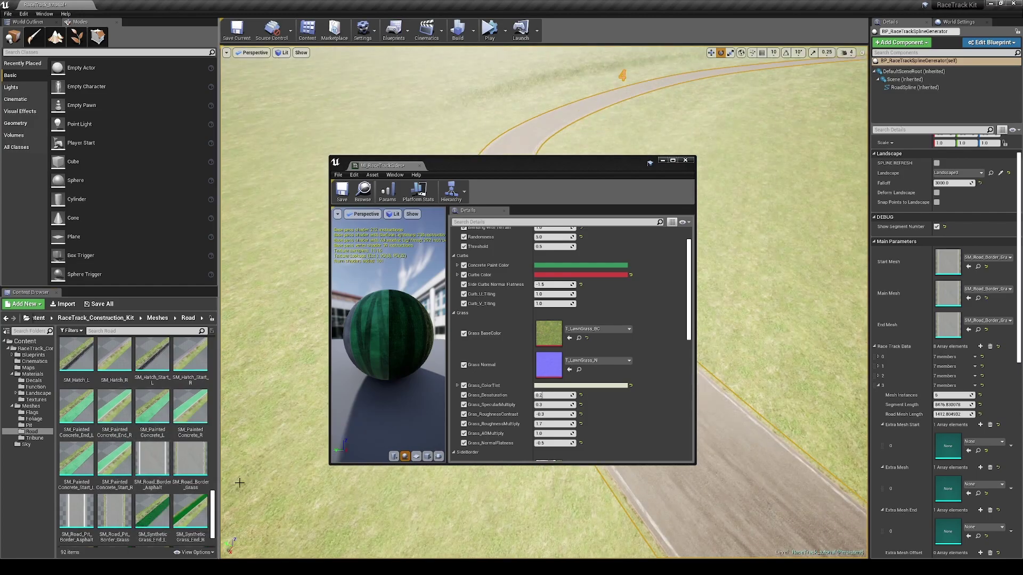
pyautogui.moveTo(190, 413); pyautogui.dragTo(363, 440)
pyautogui.moveTo(960, 491); pyautogui.dragTo(953, 489)
pyautogui.moveTo(490, 163); pyautogui.dragTo(406, 132)
pyautogui.moveTo(122, 469); pyautogui.dragTo(949, 458)
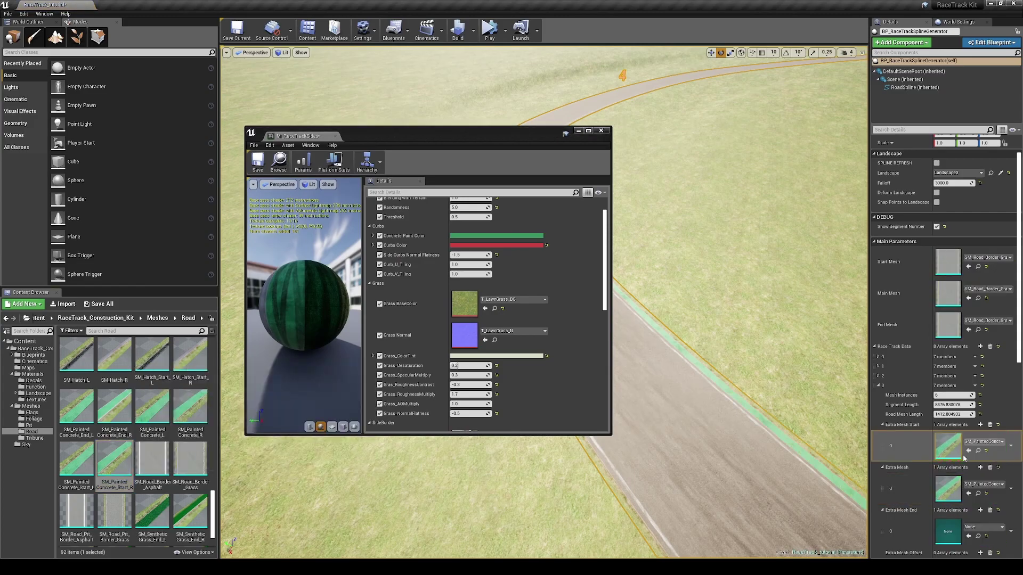
pyautogui.moveTo(126, 410); pyautogui.dragTo(949, 532)
# Try a blue Concrete Paint Color on the painted concrete beside the track, then cancel the color change.
pyautogui.moveTo(516, 138); pyautogui.dragTo(374, 199)
pyautogui.moveTo(586, 298); pyautogui.dragTo(660, 372, button='right')
pyautogui.moveTo(560, 319); pyautogui.dragTo(559, 331, button='right')
pyautogui.click(354, 297)
pyautogui.moveTo(420, 373)
pyautogui.mouseDown()
pyautogui.moveTo(426, 364)
pyautogui.moveTo(340, 395)
pyautogui.moveTo(345, 319)
pyautogui.mouseUp()
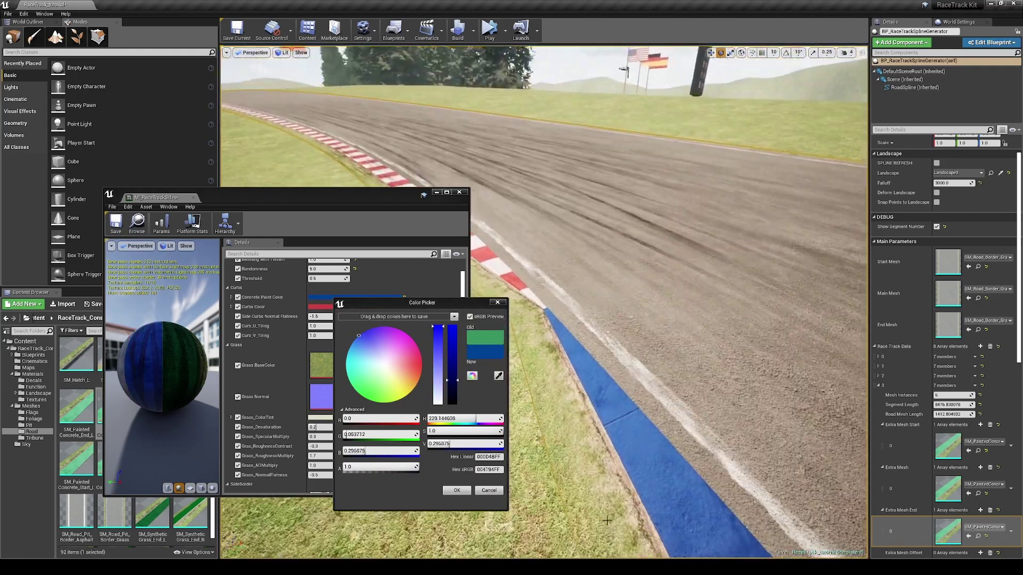
pyautogui.click(488, 490)
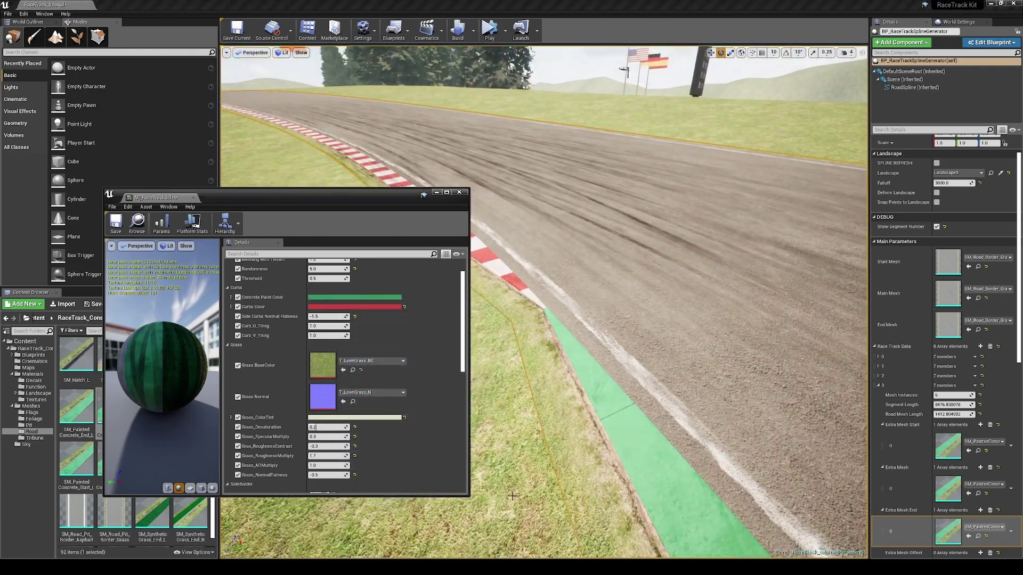
# Try different Curb_U_Tiling and Curb_V_Tiling values on the curbs, then undo both changes.
pyautogui.scroll(2, 336, 397)
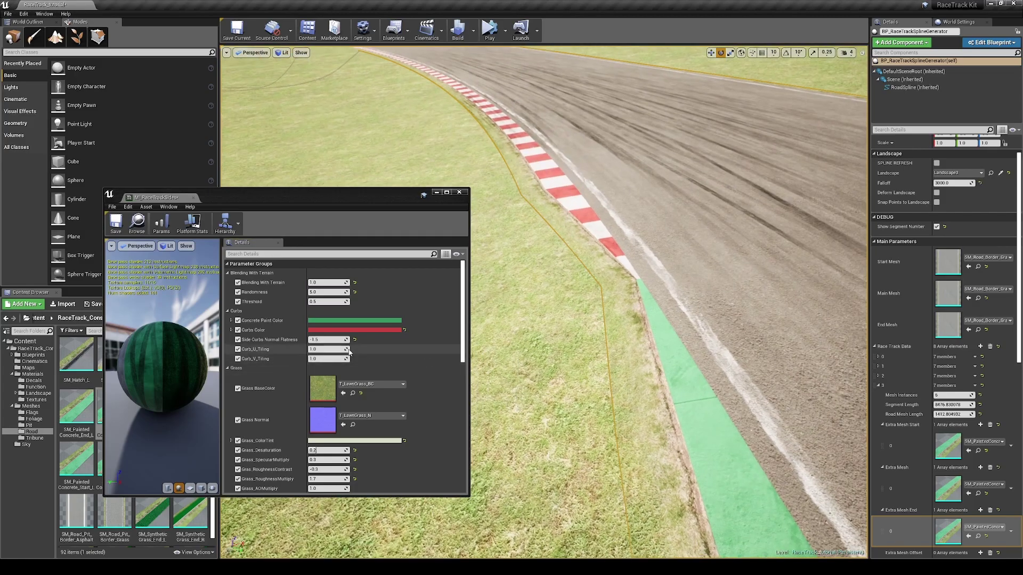
pyautogui.moveTo(328, 359)
pyautogui.mouseDown()
pyautogui.moveTo(309, 358)
pyautogui.moveTo(343, 359)
pyautogui.moveTo(316, 348)
pyautogui.mouseUp()
pyautogui.hotkey('ctrl', 'z')
pyautogui.hotkey('ctrl', 'z')
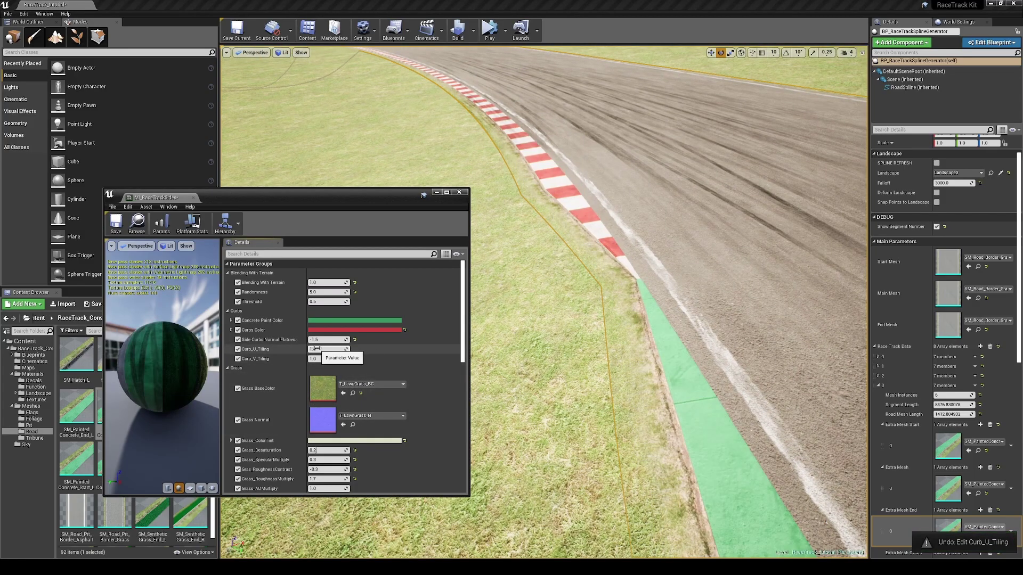
# Review the grass, side border, skidmark and tiling distance parameters of the track sides material, then close it.
pyautogui.scroll(-5, 386, 436)
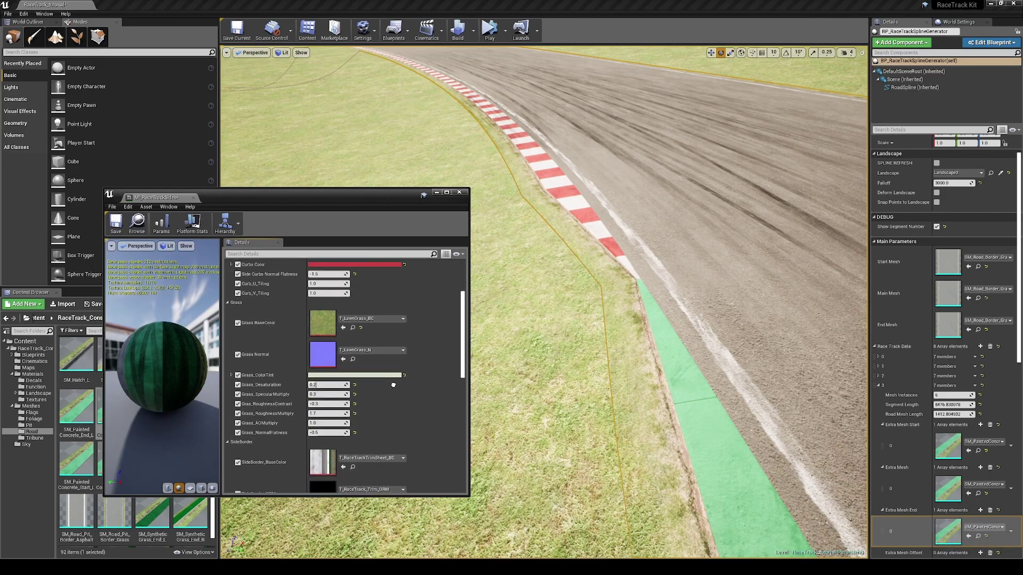
pyautogui.scroll(-4, 413, 391)
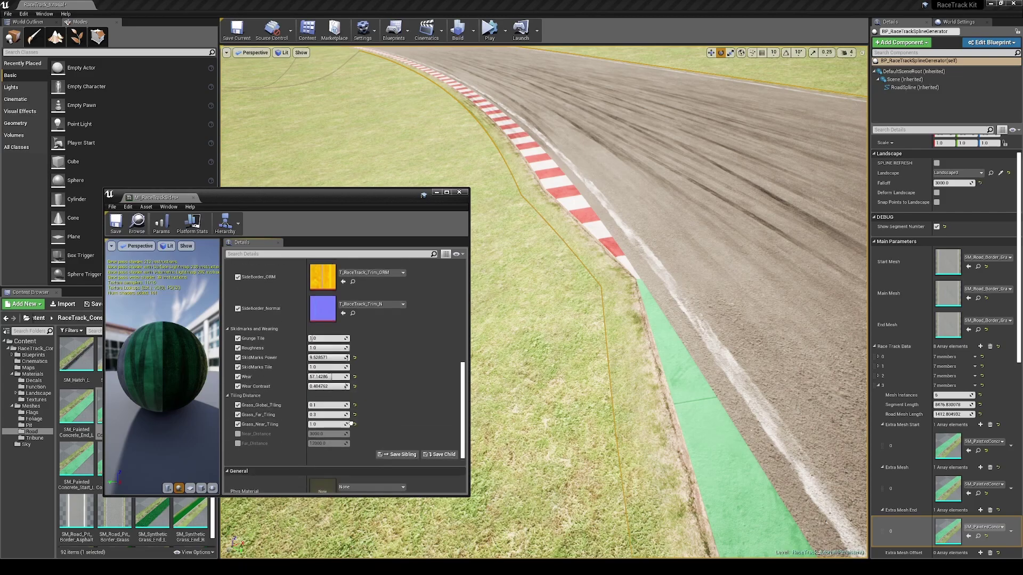
pyautogui.moveTo(669, 192); pyautogui.dragTo(665, 166, button='right')
pyautogui.press('w')
pyautogui.press('s')
pyautogui.moveTo(328, 455); pyautogui.dragTo(328, 400, button='right')
pyautogui.middleClick(161, 197)
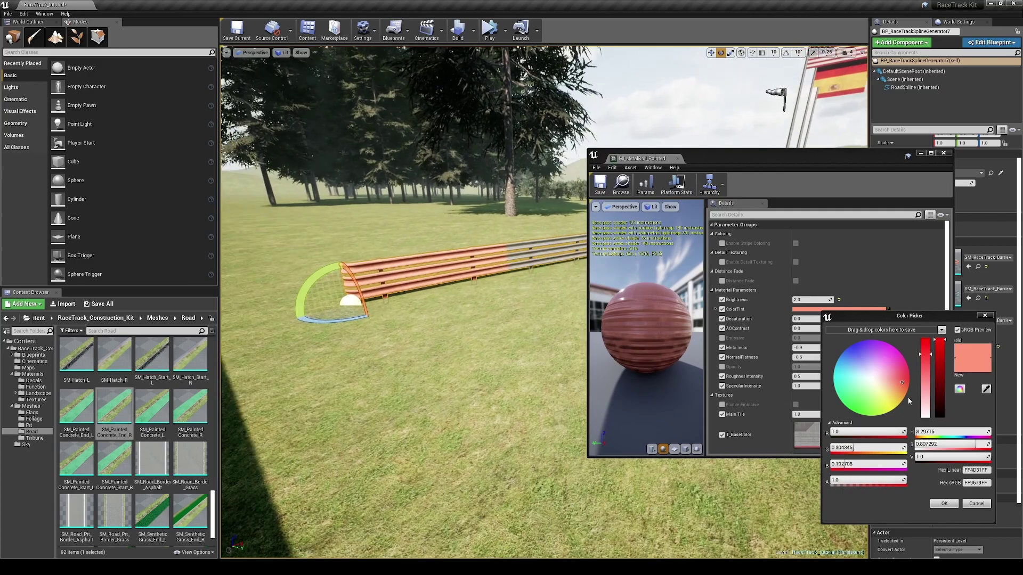
# Try a dark green ColorTint on the painted metal rail material, then cancel the color change.
pyautogui.moveTo(834, 376); pyautogui.dragTo(832, 400)
pyautogui.moveTo(939, 368); pyautogui.dragTo(940, 394)
pyautogui.click(854, 404)
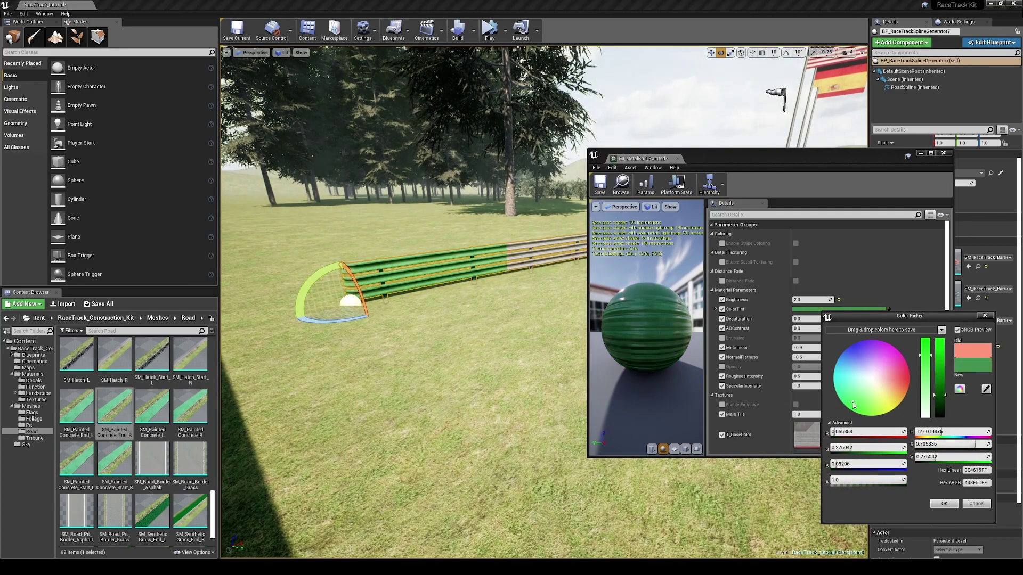
pyautogui.click(976, 504)
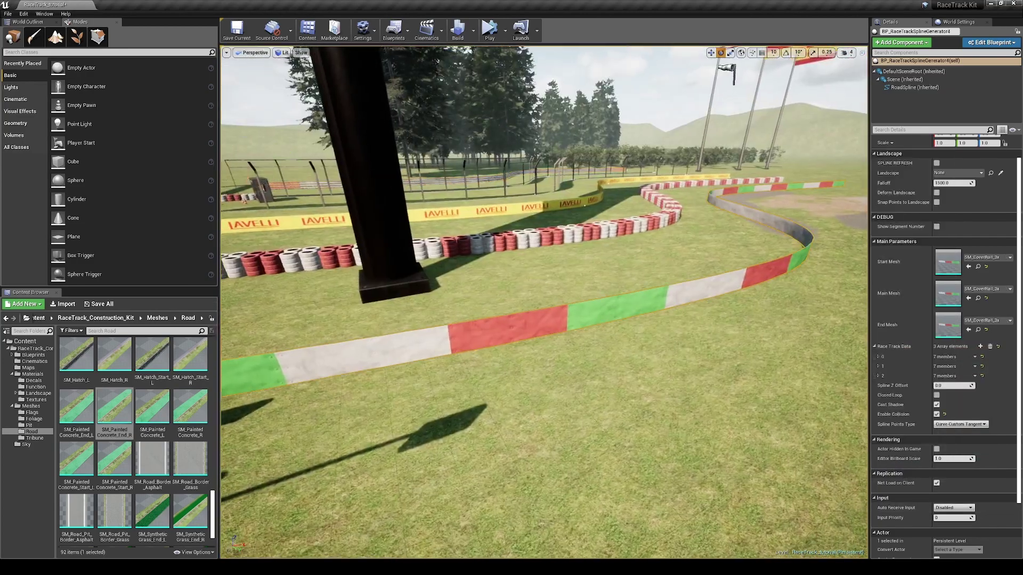
# Open the cover rail's main mesh and its barrier material instance.
pyautogui.rightClick(598, 46)
pyautogui.doubleClick(950, 291)
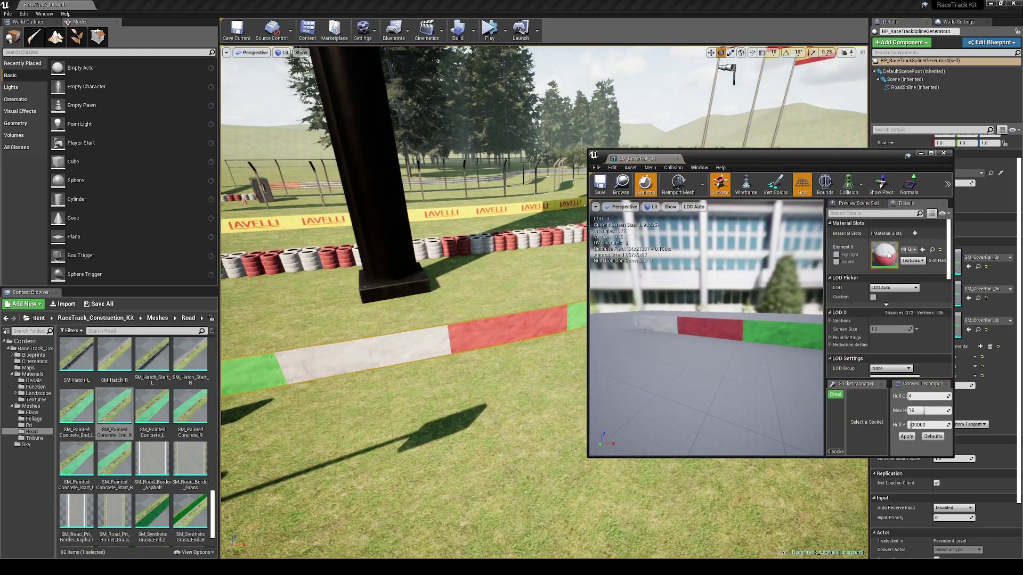
pyautogui.doubleClick(882, 257)
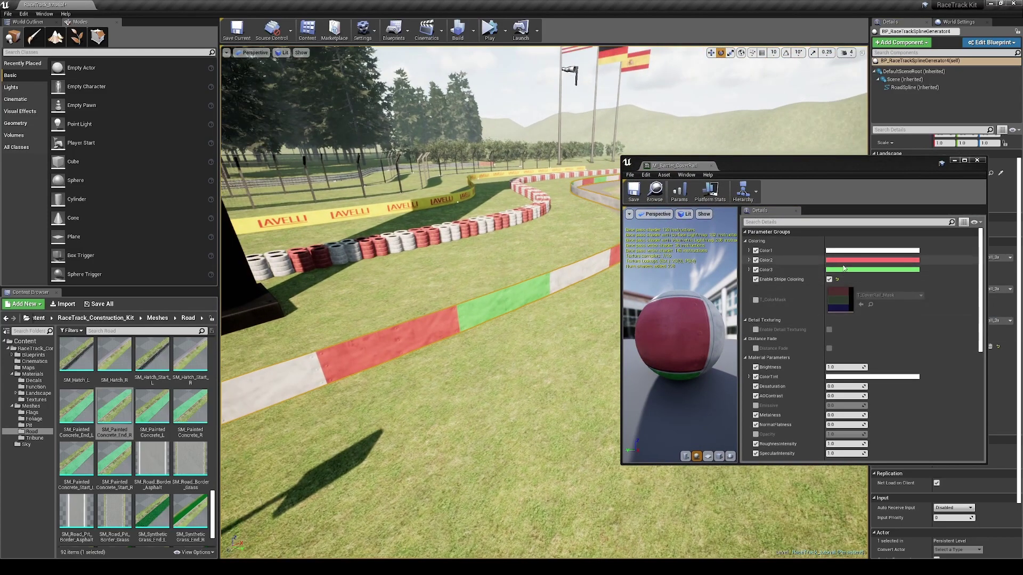
# Recolor the cover rail stripes with yellow for Color3, blue for Color2 and red for Color1.
pyautogui.click(871, 270)
pyautogui.moveTo(872, 353); pyautogui.dragTo(907, 367)
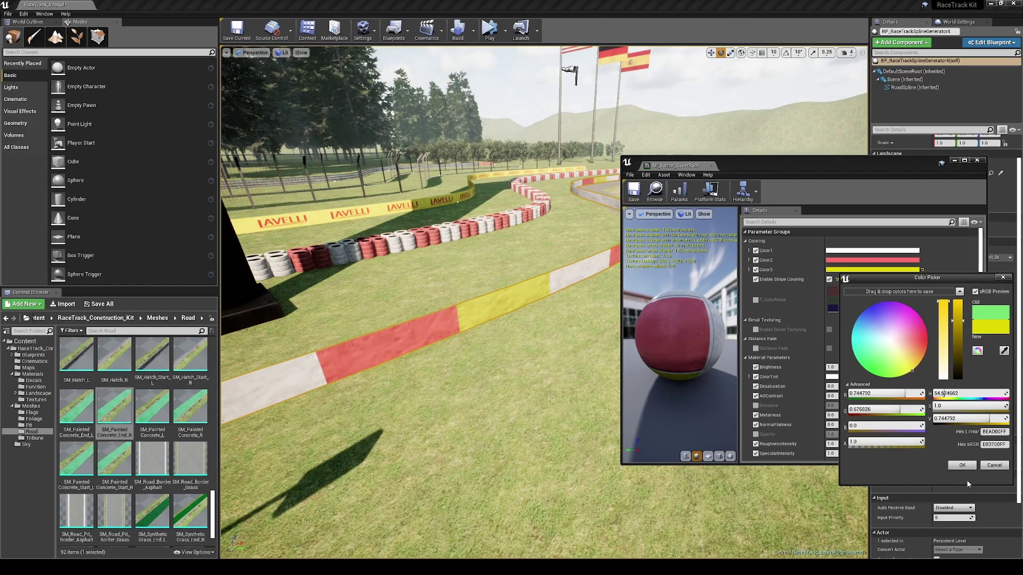
pyautogui.click(964, 465)
pyautogui.click(843, 261)
pyautogui.moveTo(878, 306); pyautogui.dragTo(866, 300)
pyautogui.click(966, 453)
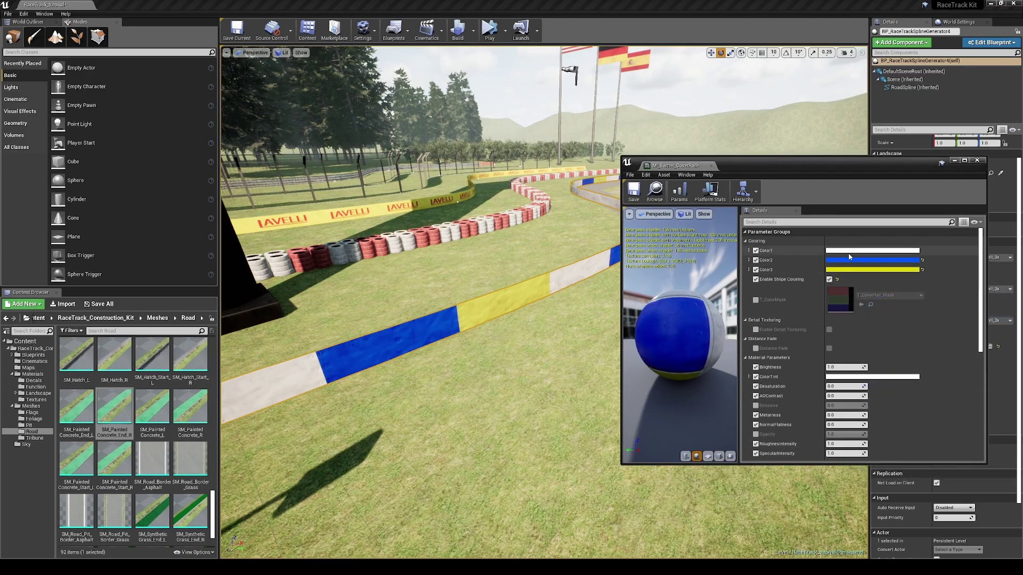
pyautogui.click(848, 251)
pyautogui.click(757, 317)
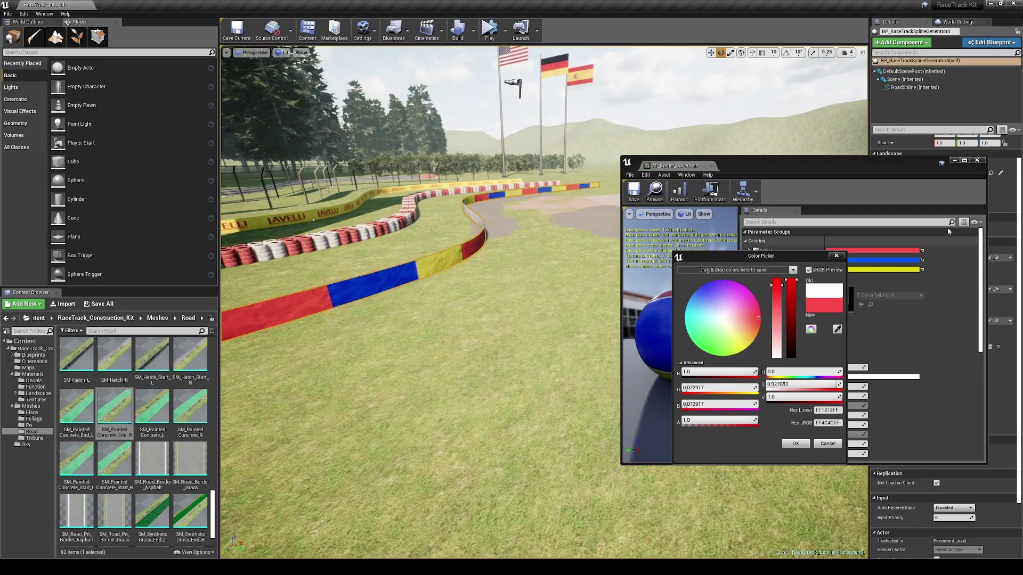
pyautogui.click(795, 443)
# Turn off Enable Stripe Coloring on the cover rail material to compare the plain rail, then turn it back on.
pyautogui.click(829, 279)
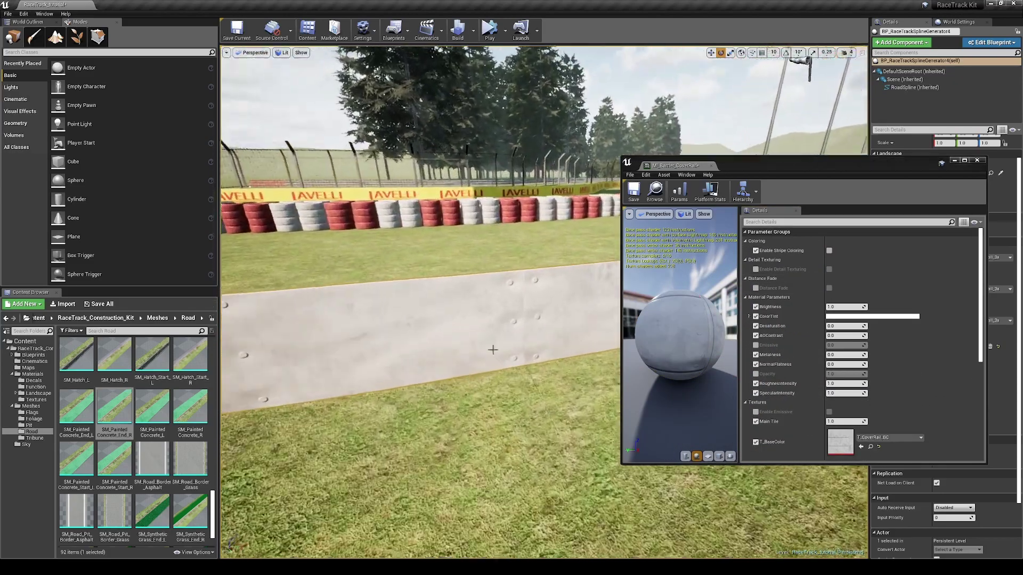
pyautogui.click(829, 250)
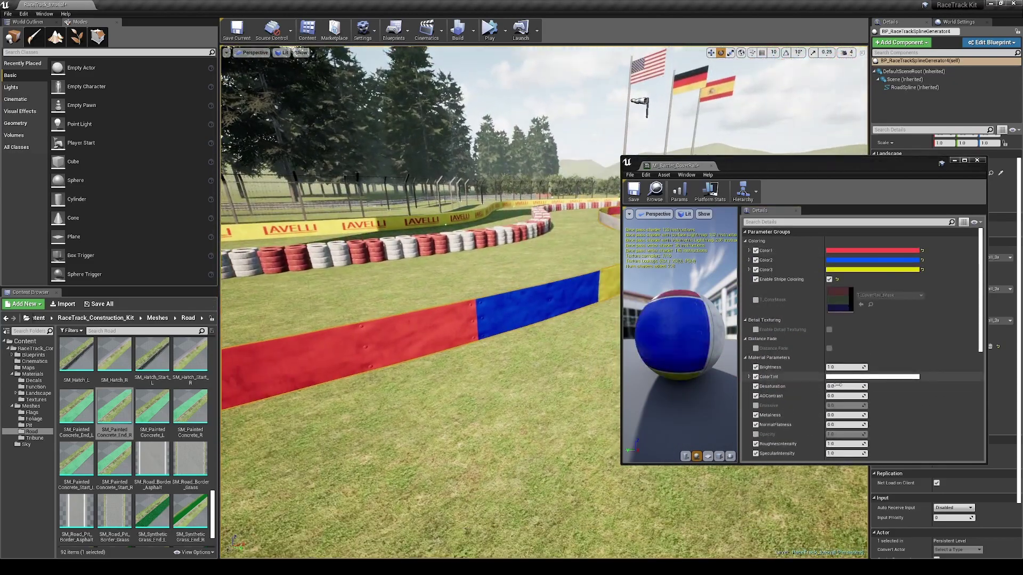
# Try Enable Detail Texturing on the cover rail material, turn it off again and review the remaining material and texture parameters.
pyautogui.scroll(-1, 774, 299)
pyautogui.click(755, 271)
pyautogui.scroll(1, 755, 276)
pyautogui.click(755, 312)
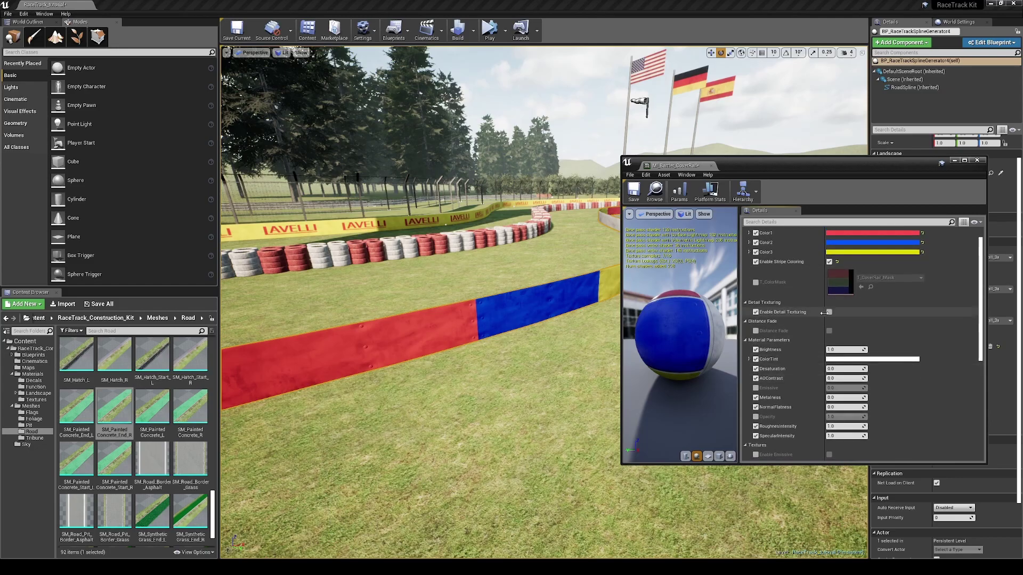
pyautogui.click(829, 369)
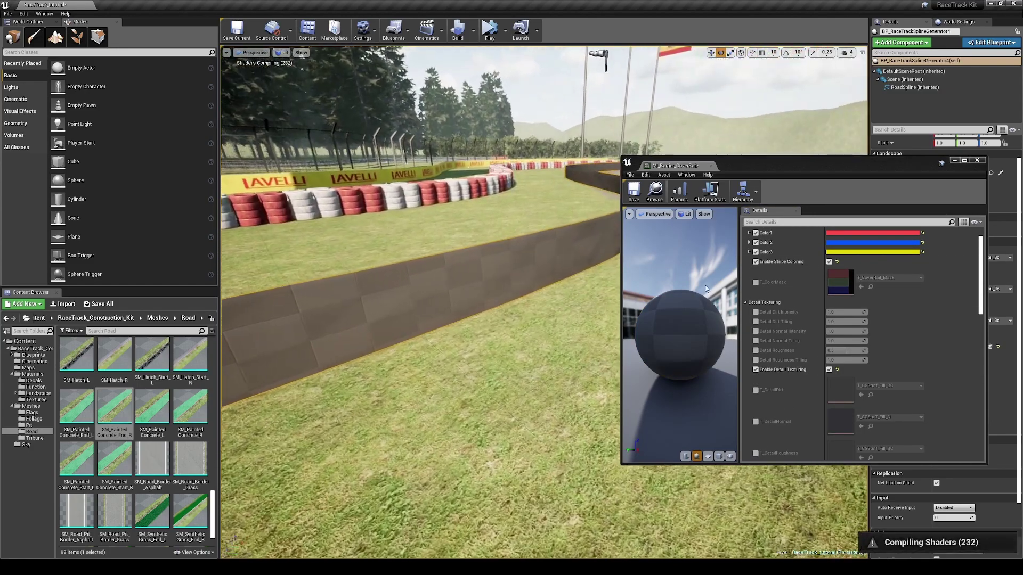
pyautogui.click(828, 261)
pyautogui.click(829, 233)
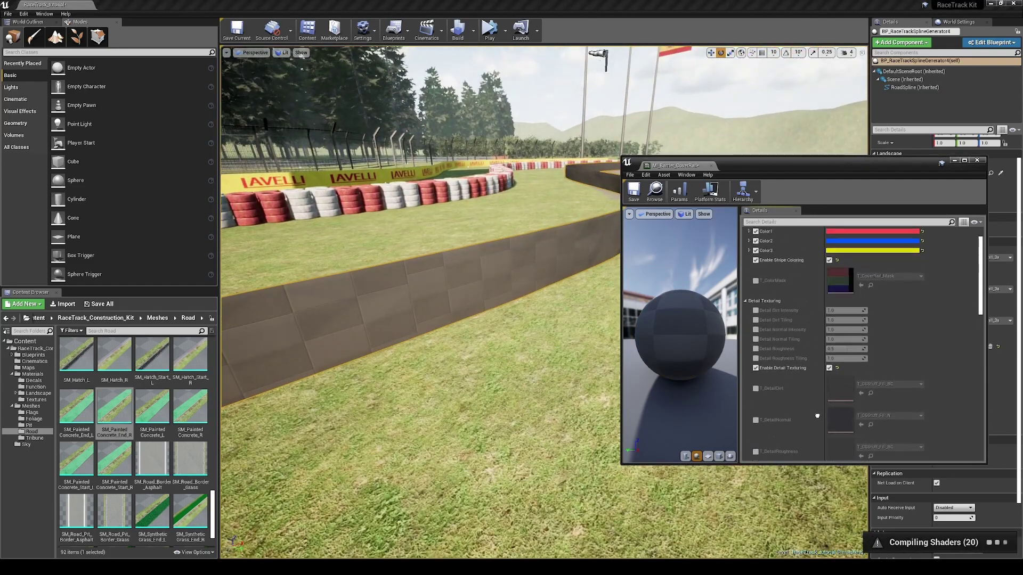
pyautogui.click(829, 368)
pyautogui.click(764, 301)
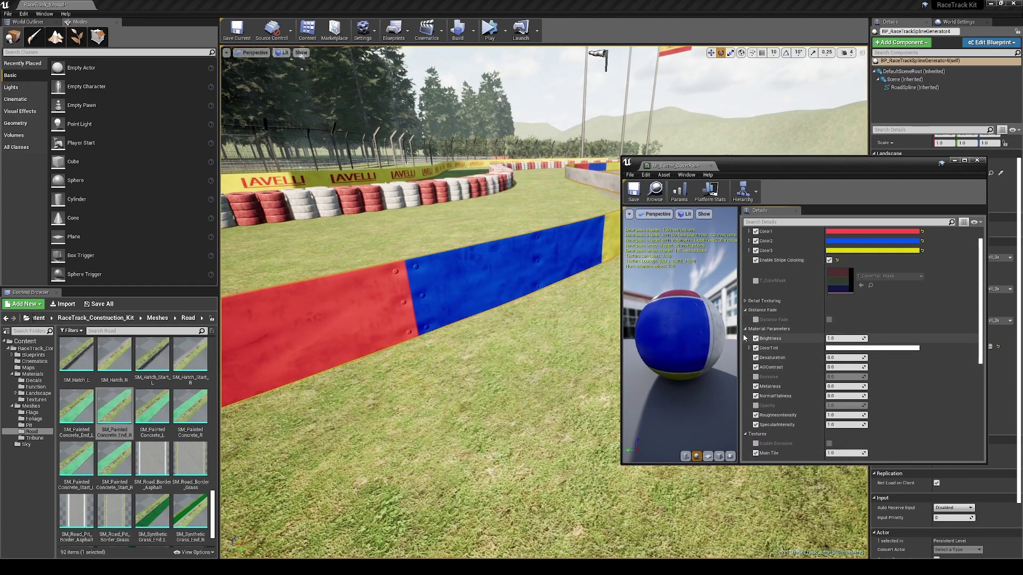
pyautogui.scroll(-5, 801, 366)
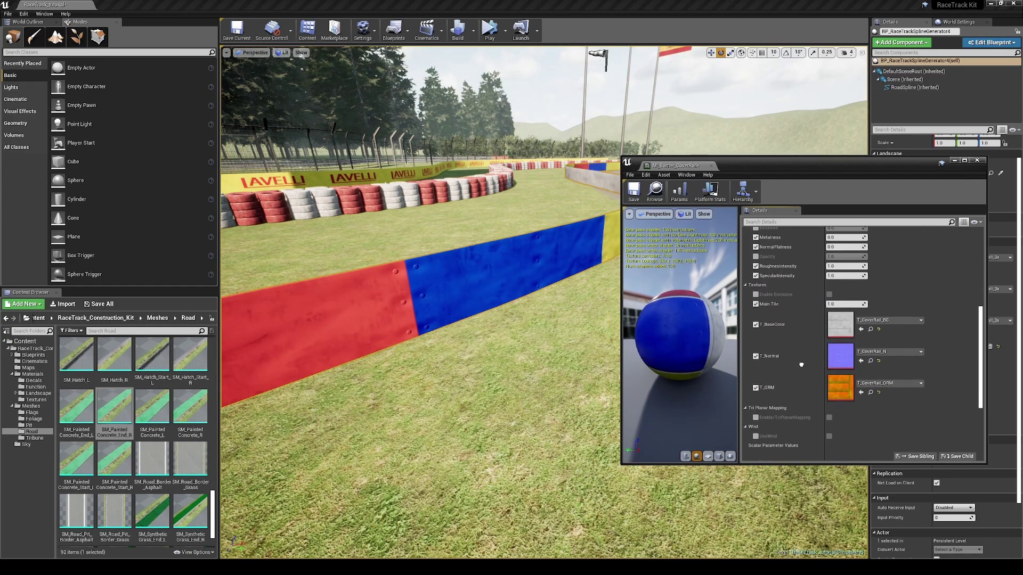
pyautogui.scroll(-2, 801, 365)
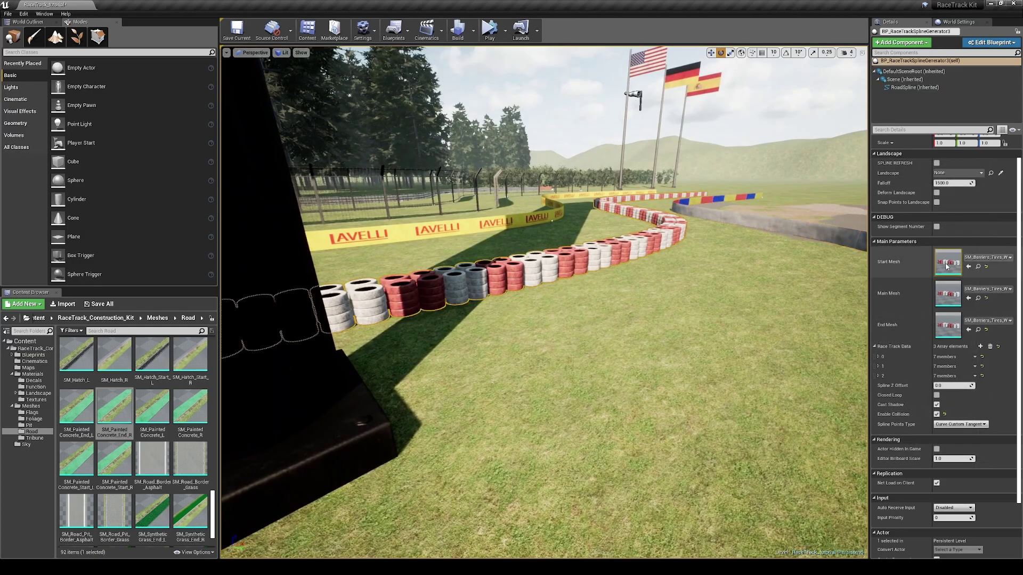
# Open the tire barrier's start mesh and locate and open its red tire material instance.
pyautogui.moveTo(580, 314); pyautogui.dragTo(578, 351, button='right')
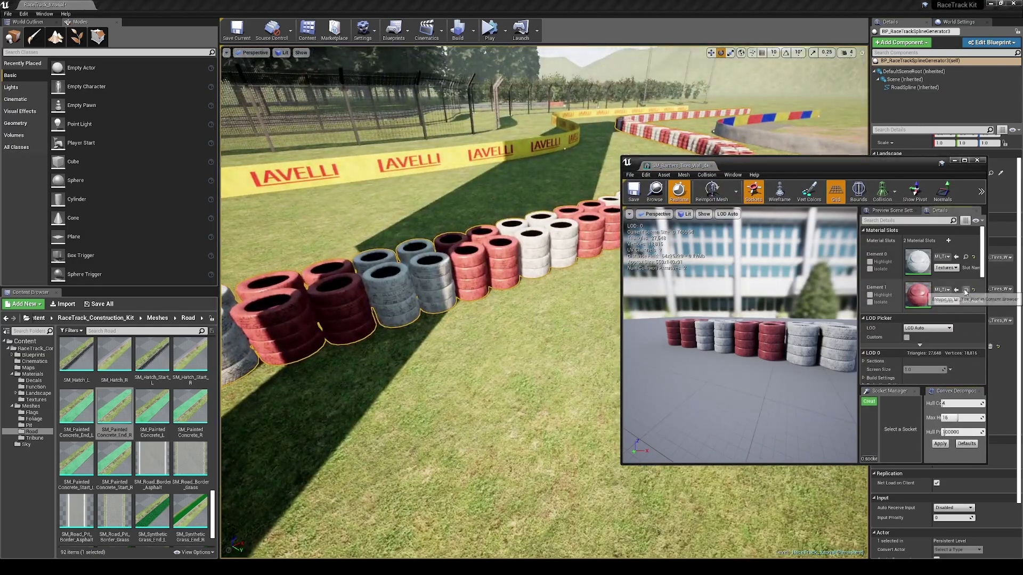
pyautogui.click(965, 290)
pyautogui.click(154, 462)
pyautogui.doubleClick(146, 479)
# Try a blue ColorTint on the red tire material, then cancel the color change.
pyautogui.click(851, 317)
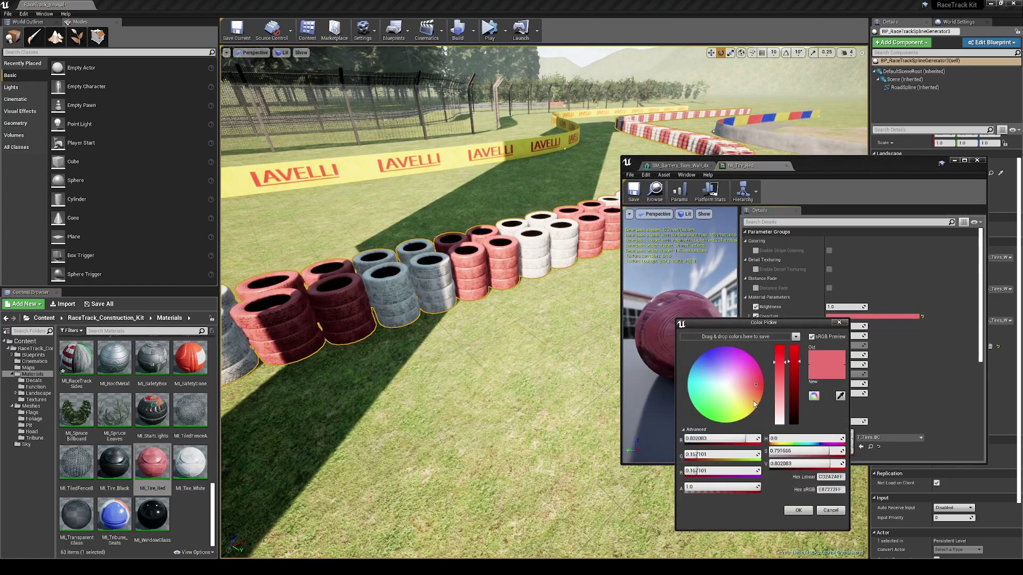
pyautogui.click(706, 353)
pyautogui.moveTo(393, 396); pyautogui.dragTo(421, 376, button='right')
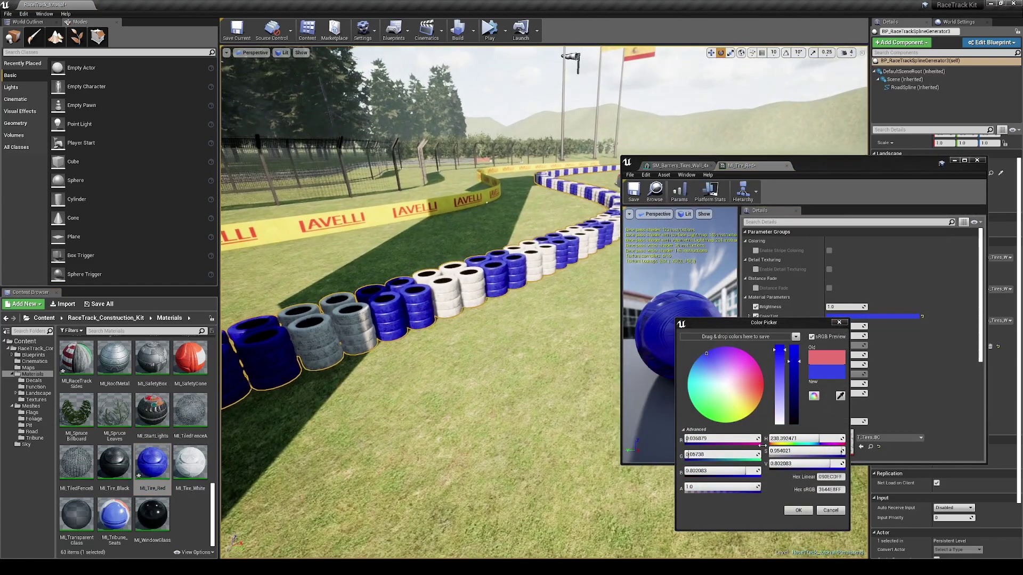
pyautogui.click(831, 510)
# Duplicate the red tire material instance as MI_Tire_Blue and set its ColorTint to blue.
pyautogui.click(157, 475)
pyautogui.hotkey('ctrl', 'w')
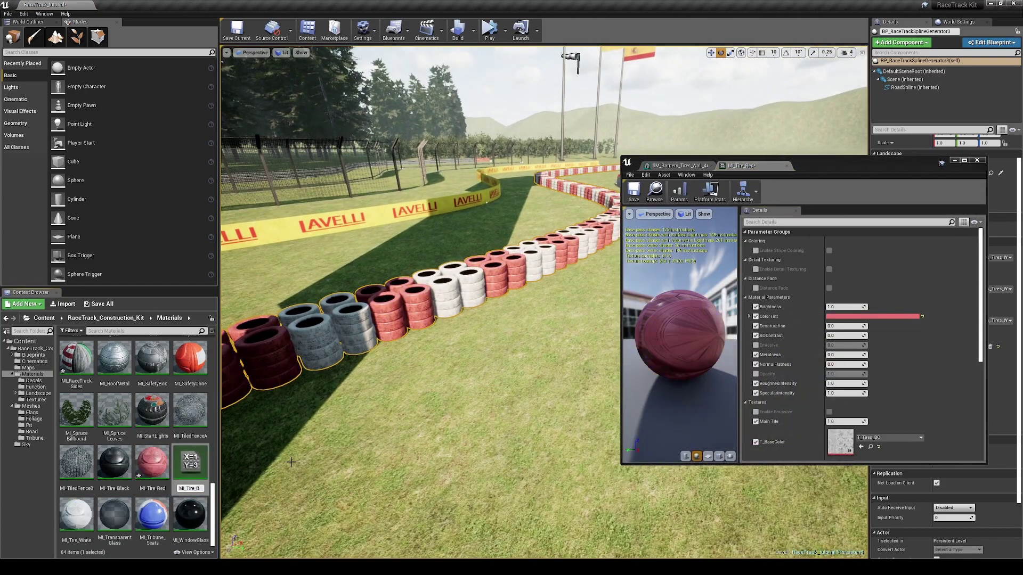
pyautogui.doubleClick(151, 462)
pyautogui.click(874, 316)
pyautogui.click(882, 355)
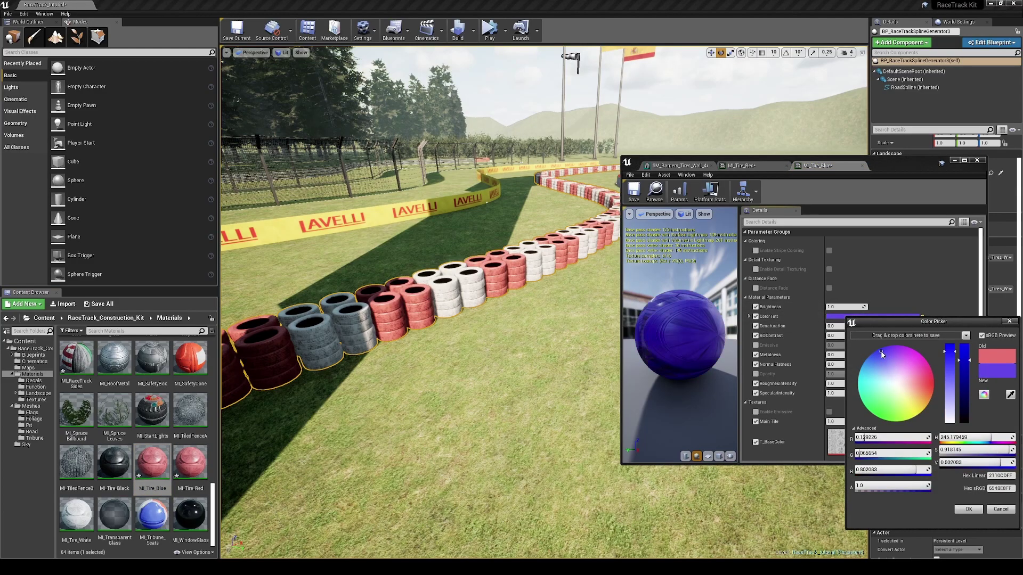
pyautogui.click(968, 509)
# Apply the black and red tire materials to the loose tires and assign MI_Tire_Blue to Element 1 of the tire wall.
pyautogui.moveTo(153, 462); pyautogui.dragTo(357, 336)
pyautogui.moveTo(367, 349); pyautogui.dragTo(309, 330, button='right')
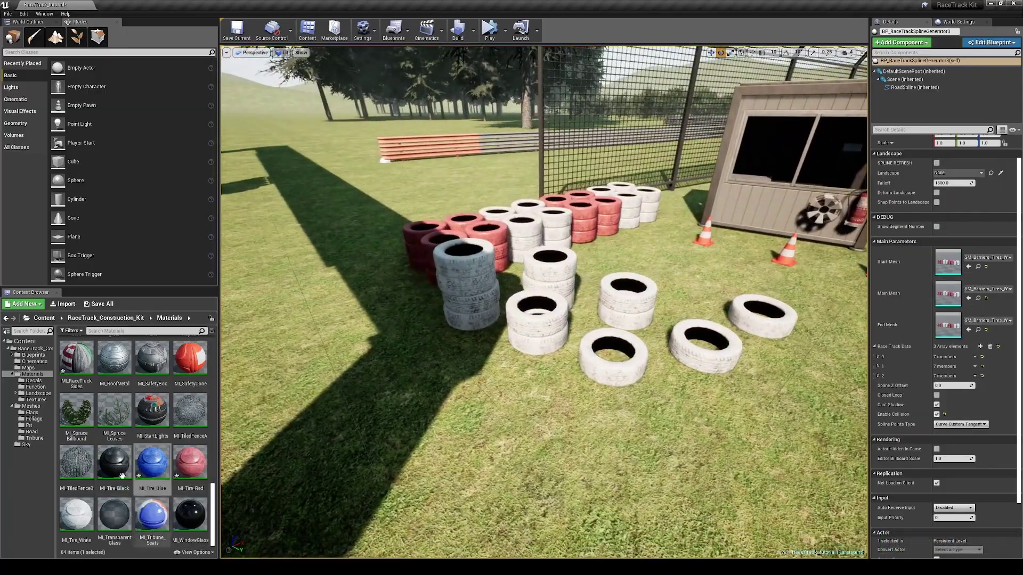
pyautogui.moveTo(122, 476); pyautogui.dragTo(465, 285)
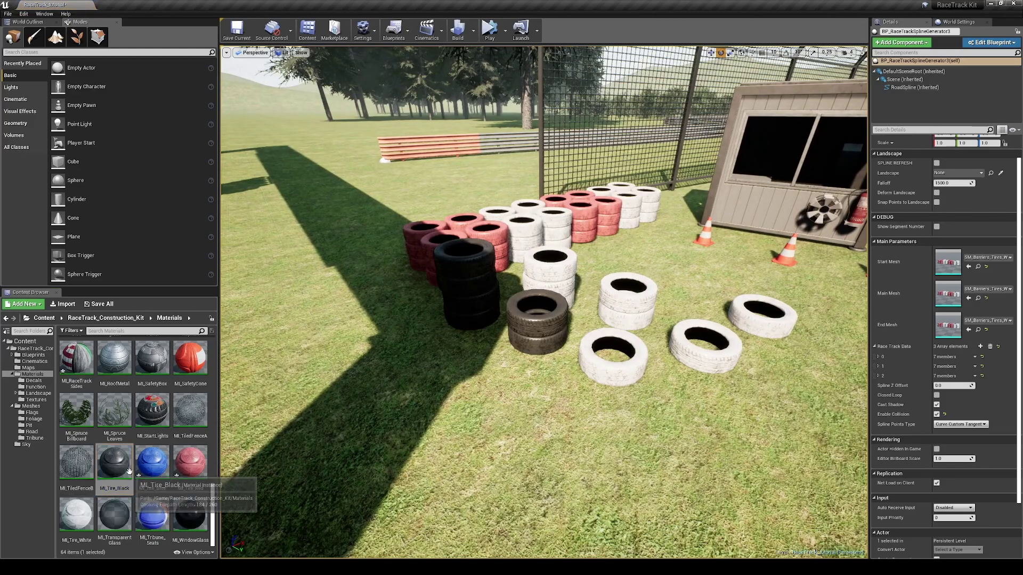
pyautogui.moveTo(113, 463); pyautogui.dragTo(613, 356)
pyautogui.click(479, 227)
pyautogui.moveTo(152, 462); pyautogui.dragTo(947, 268)
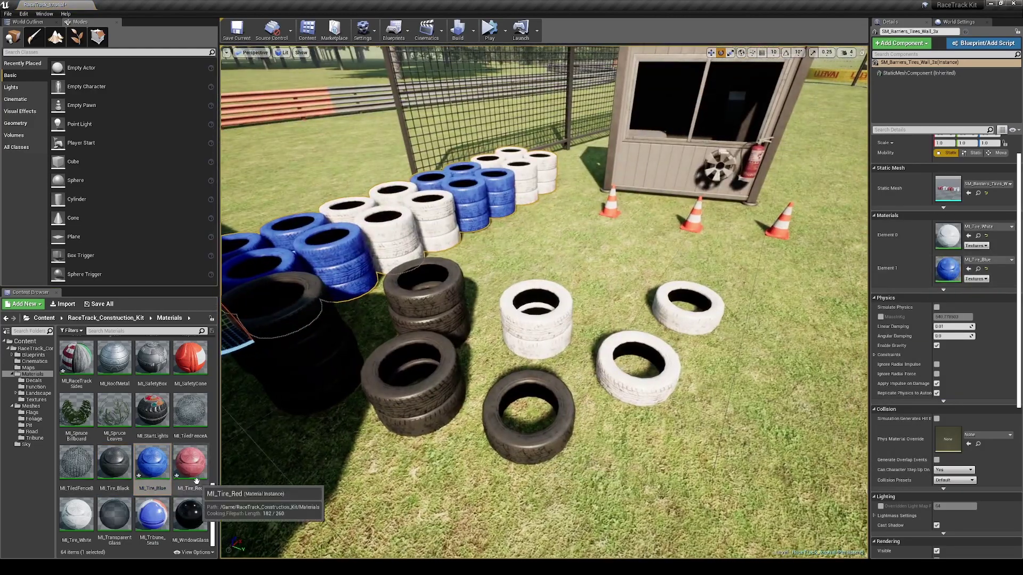
pyautogui.moveTo(196, 481); pyautogui.dragTo(636, 367)
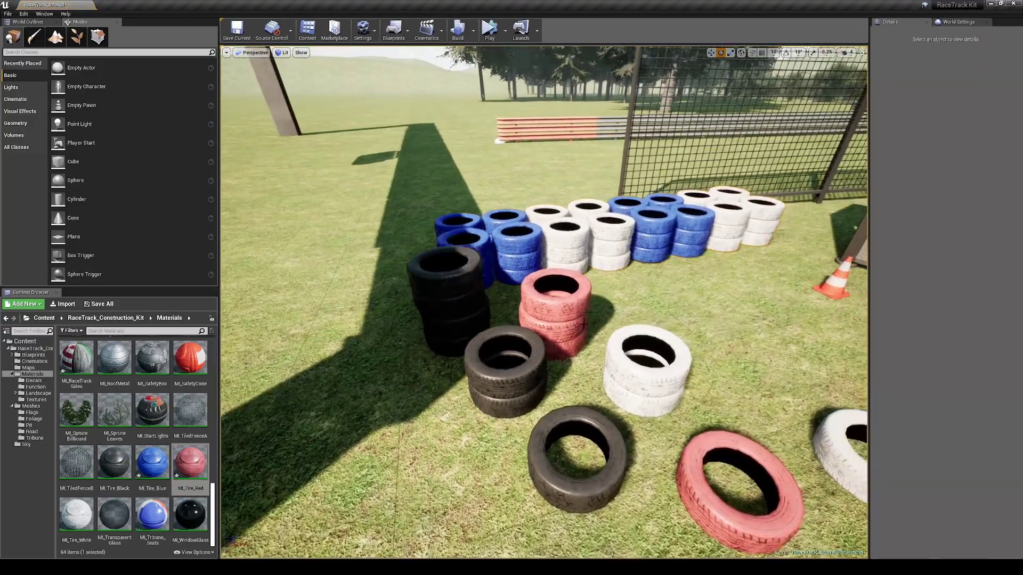
# Select the chain-link fence spline, open its main mesh and open its MI_TiledFenceA material instance.
pyautogui.moveTo(487, 310); pyautogui.dragTo(486, 310, button='right')
pyautogui.moveTo(629, 369); pyautogui.dragTo(629, 368, button='right')
pyautogui.click(633, 322)
pyautogui.doubleClick(956, 298)
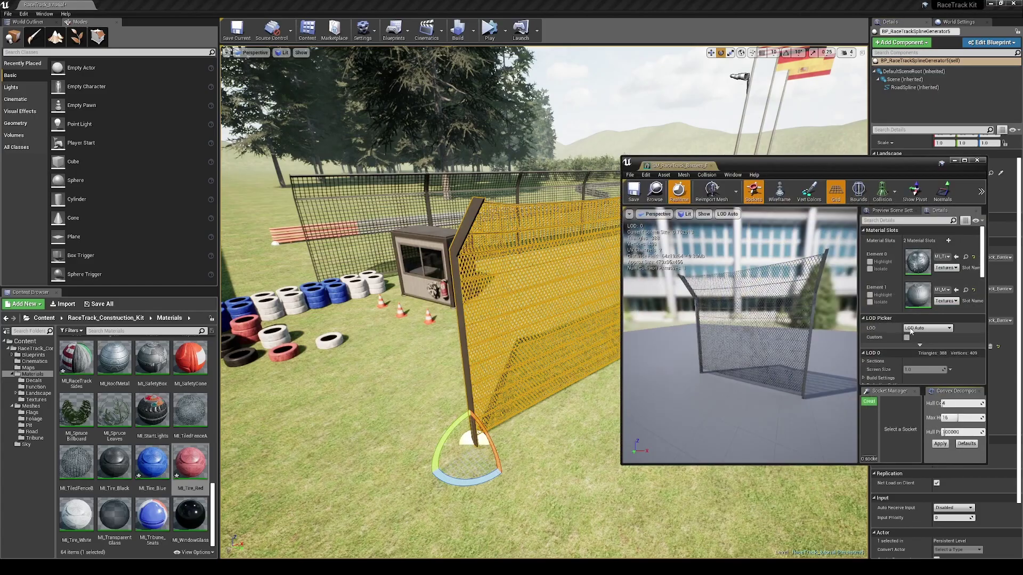
pyautogui.click(965, 256)
pyautogui.click(193, 418)
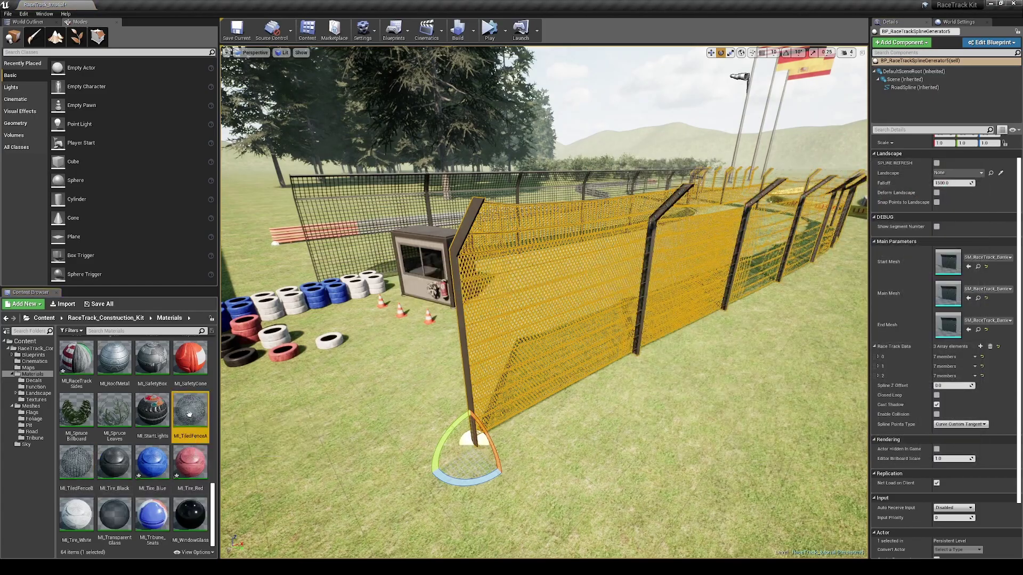
pyautogui.doubleClick(189, 415)
# Try a different Blend Distance on the fence material and toggle Distance Fade to compare the fence near and far.
pyautogui.scroll(6, 692, 336)
pyautogui.moveTo(490, 356)
pyautogui.mouseDown(button='right')
pyautogui.moveTo(469, 351)
pyautogui.moveTo(490, 345)
pyautogui.mouseUp(button='right')
pyautogui.press('g')
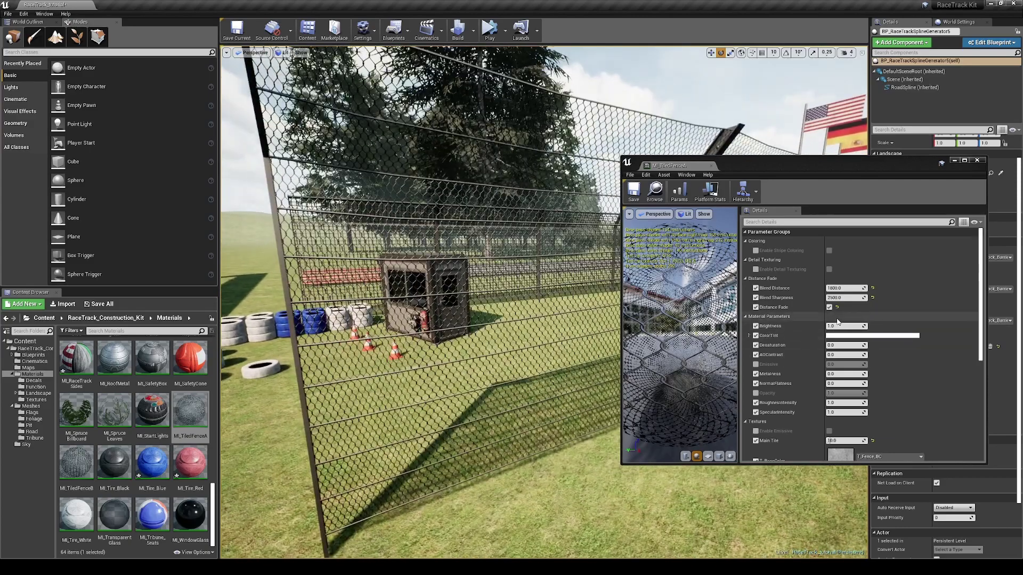
pyautogui.moveTo(855, 287); pyautogui.dragTo(844, 287)
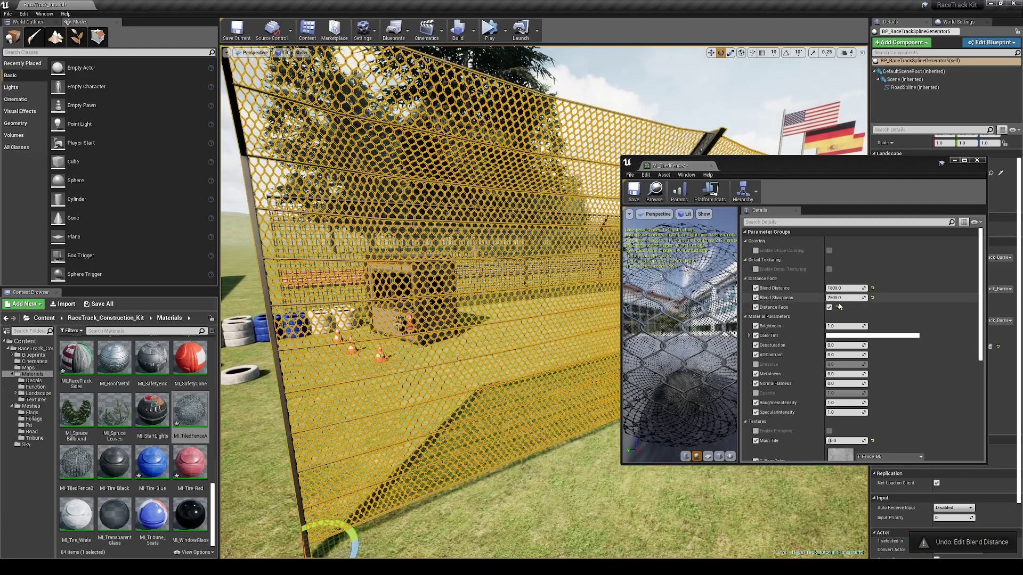
pyautogui.click(829, 307)
pyautogui.press('s')
pyautogui.moveTo(554, 379); pyautogui.dragTo(517, 368, button='right')
pyautogui.press('Escape')
pyautogui.press('s')
pyautogui.press('w')
pyautogui.click(829, 287)
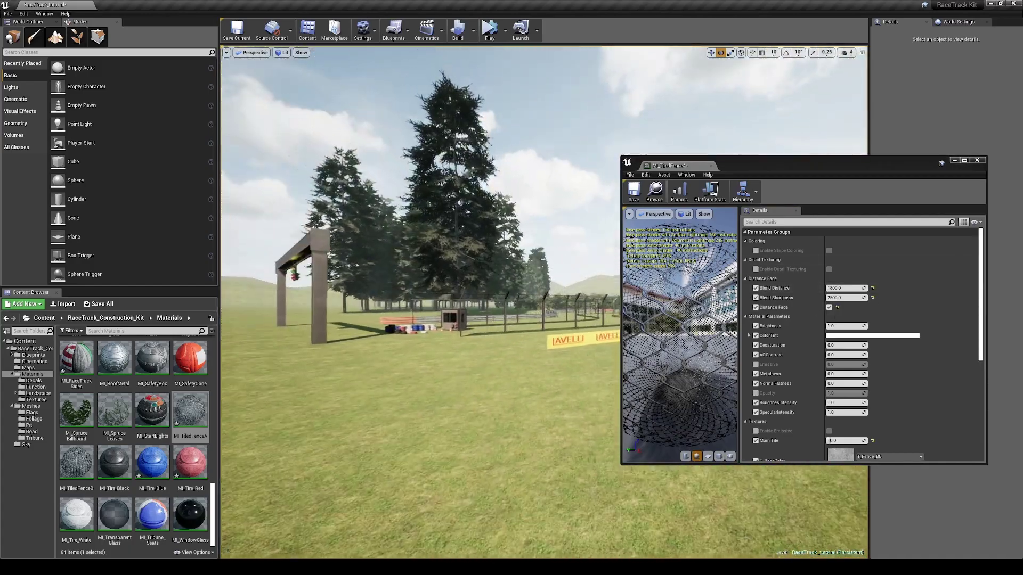
# Try Main Tile values of 5, 1 and 10 on the chain-link fence material.
pyautogui.click(680, 171)
pyautogui.scroll(-6, 868, 270)
pyautogui.moveTo(538, 330); pyautogui.dragTo(545, 332, button='right')
pyautogui.press('w')
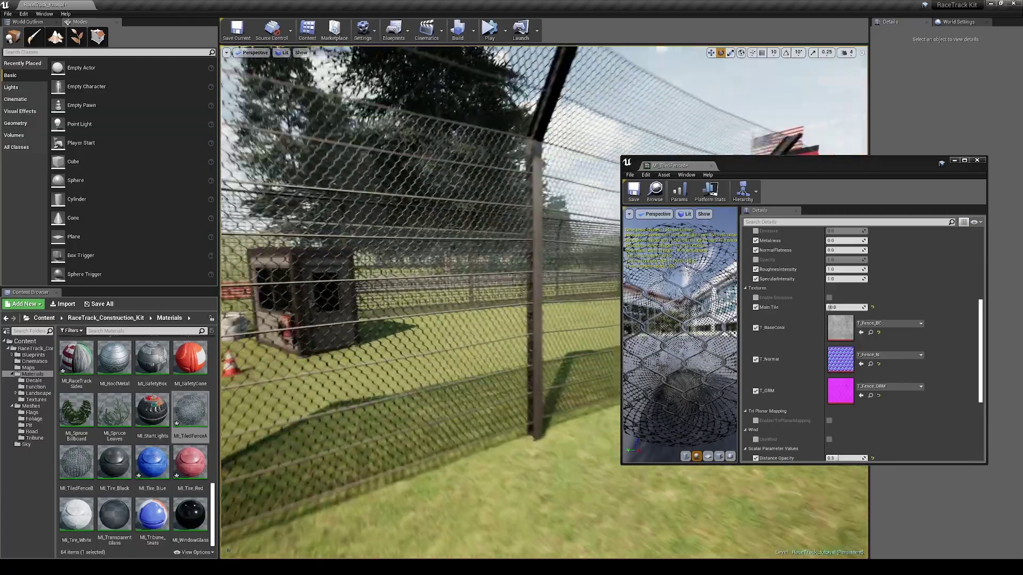
pyautogui.click(847, 309)
pyautogui.write('5')
pyautogui.press('Return')
pyautogui.write('1')
pyautogui.press('Return')
pyautogui.write('10')
pyautogui.press('Return')
pyautogui.press('Return')
# Set the chain-link fence material's Main Tile to 10 and inspect the mesh up close.
pyautogui.moveTo(538, 326); pyautogui.dragTo(471, 326, button='right')
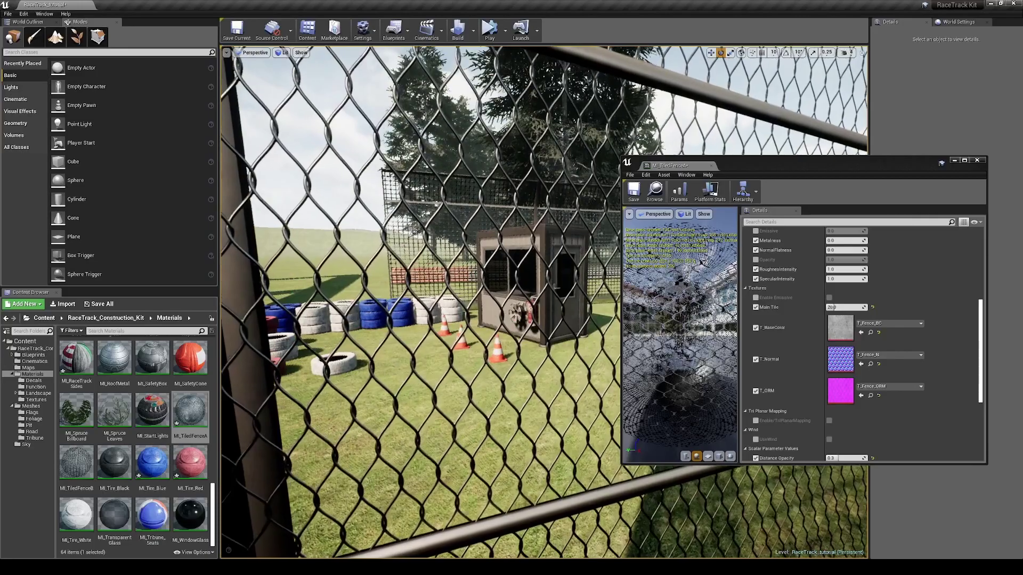
pyautogui.click(846, 307)
pyautogui.write('10')
pyautogui.press('Return')
pyautogui.moveTo(538, 326); pyautogui.dragTo(613, 326, button='right')
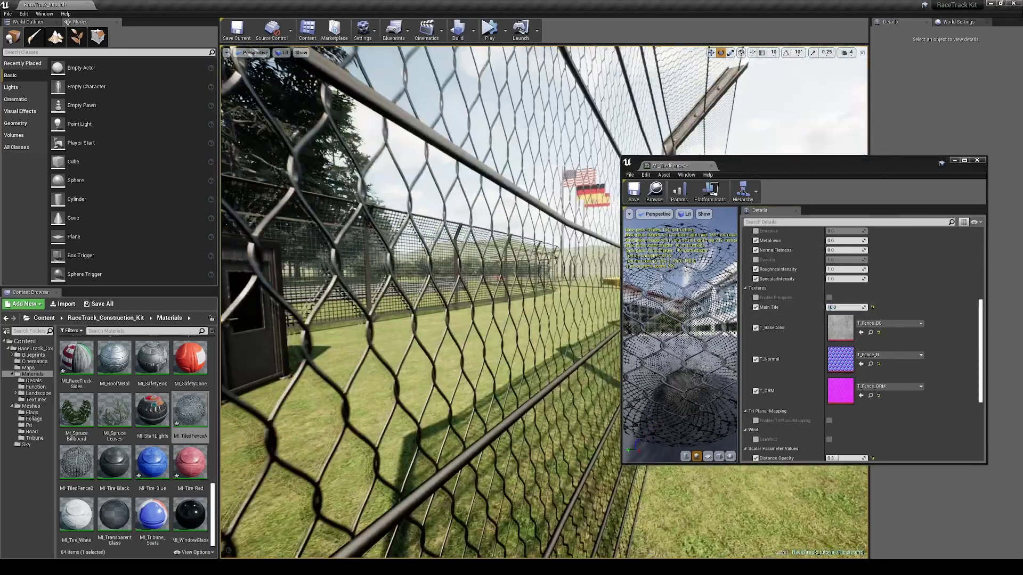
# Open the square-grid fence material MI_TiledFenceB and set its Main Tile to 5.
pyautogui.doubleClick(76, 462)
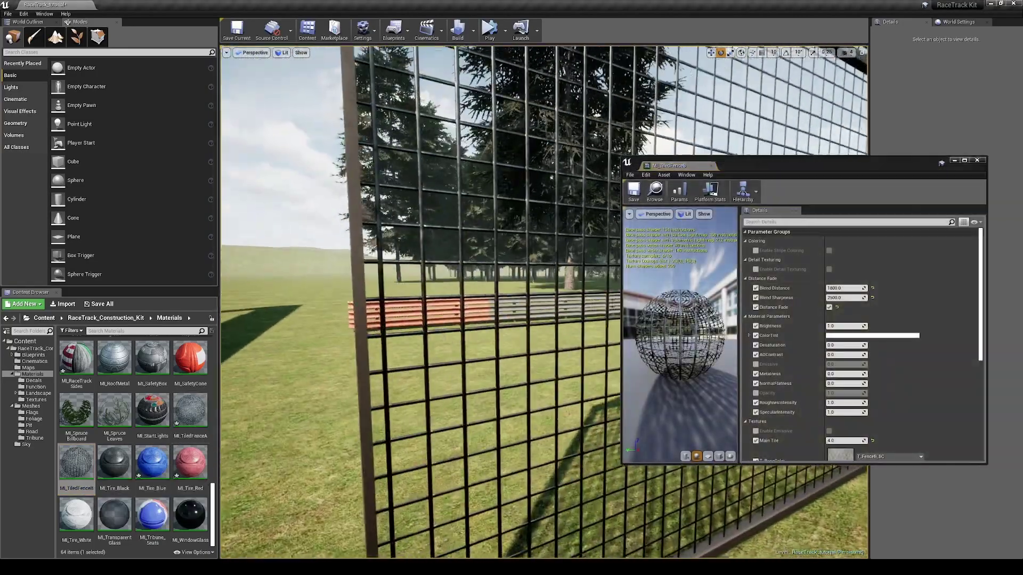
pyautogui.scroll(-5, 916, 299)
pyautogui.click(845, 320)
pyautogui.write('5')
pyautogui.press('Return')
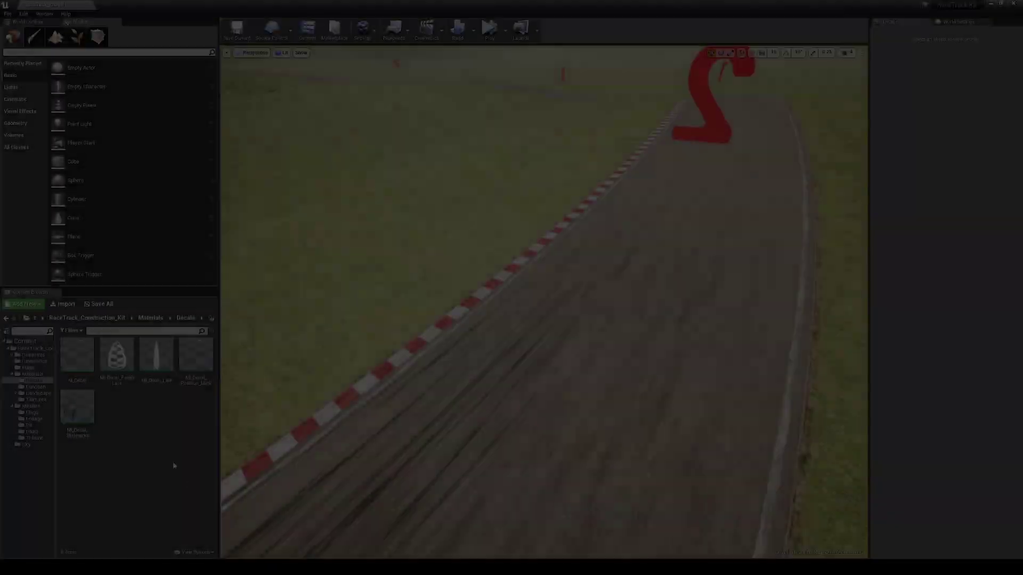
# Place an MI_Decal_Skidmarks decal on the track near spline point 2, orient it and duplicate it farther along the road.
pyautogui.moveTo(78, 409); pyautogui.dragTo(632, 272)
pyautogui.press('e')
pyautogui.press('f')
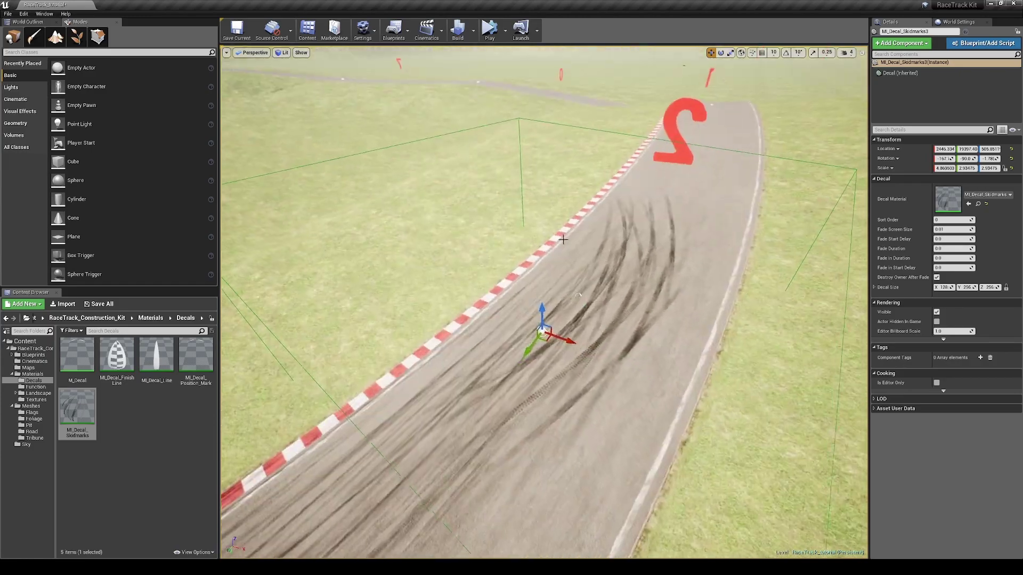
pyautogui.keyDown('alt'); pyautogui.moveTo(541, 336); pyautogui.dragTo(686, 206); pyautogui.keyUp('alt')
# Place an MI_Decal_FinishLine decal on the track, duplicate it beside the first and scale both to span the road width.
pyautogui.moveTo(462, 355)
pyautogui.mouseDown(button='right')
pyautogui.moveTo(426, 356)
pyautogui.moveTo(462, 341)
pyautogui.moveTo(462, 372)
pyautogui.moveTo(462, 356)
pyautogui.mouseUp(button='right')
pyautogui.moveTo(117, 356); pyautogui.dragTo(501, 329)
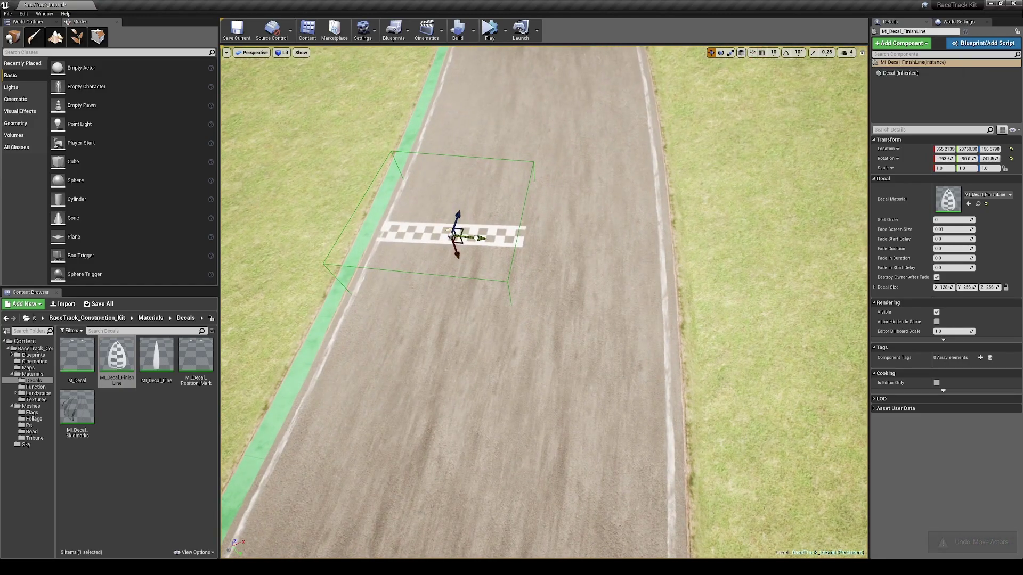
pyautogui.keyDown('alt'); pyautogui.moveTo(478, 238); pyautogui.dragTo(631, 269); pyautogui.keyUp('alt')
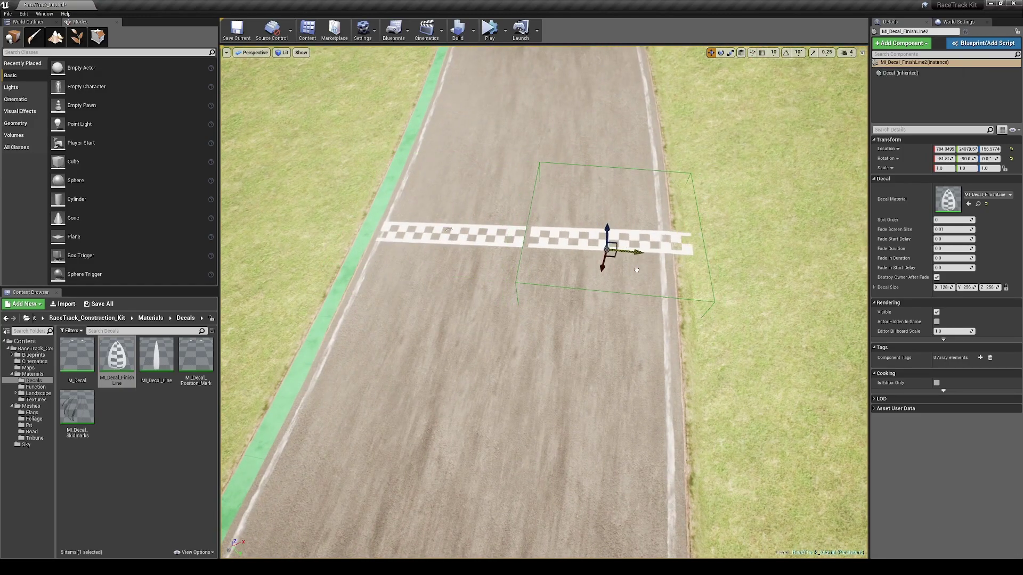
pyautogui.keyDown('ctrl'); pyautogui.click(475, 238); pyautogui.keyUp('ctrl')
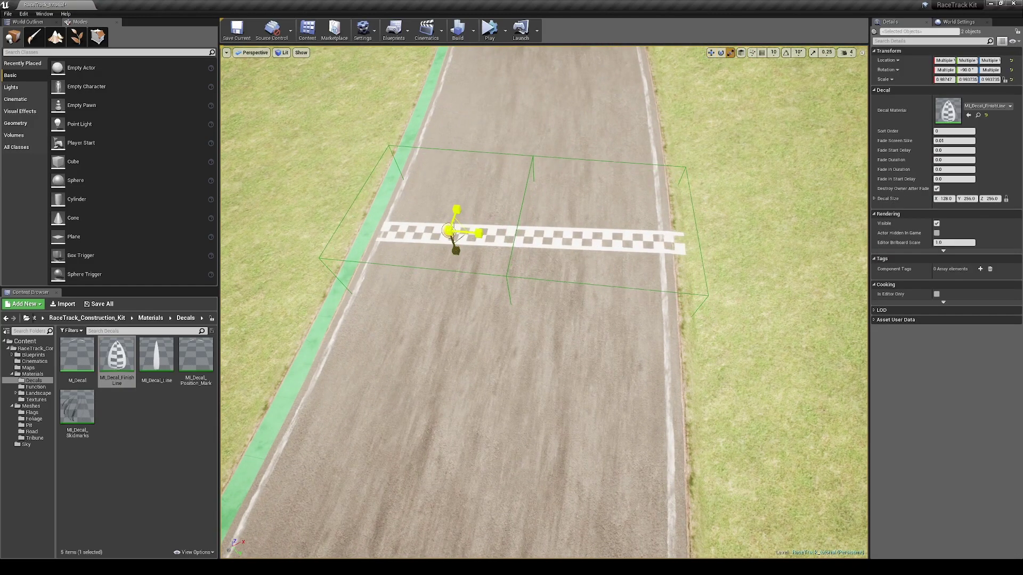
pyautogui.moveTo(449, 231); pyautogui.dragTo(437, 234)
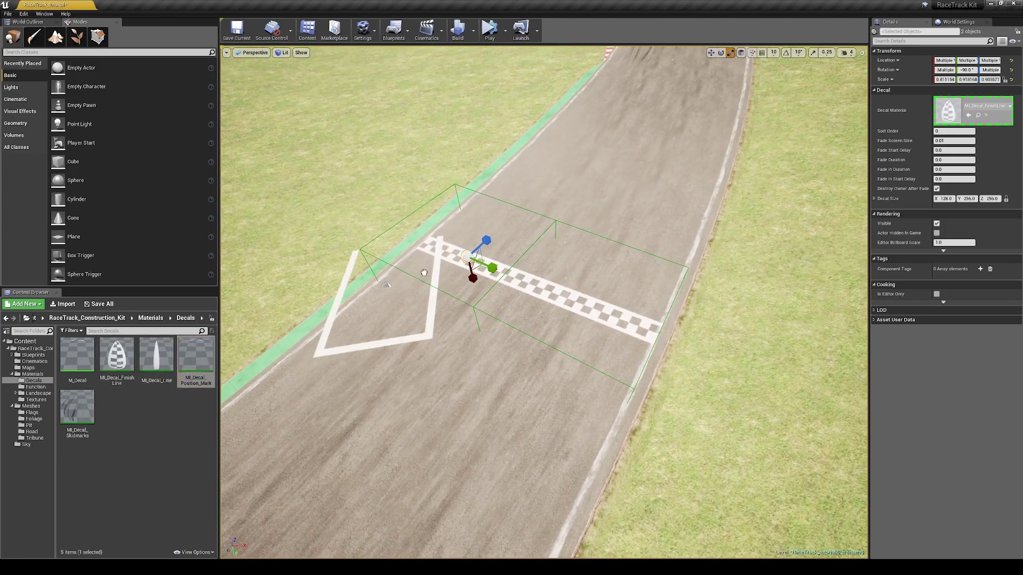
# Place scaled MI_Decal_Position_Mark decals beyond the finish line as four staggered grid slots aligned with the track.
pyautogui.moveTo(511, 235); pyautogui.dragTo(537, 224)
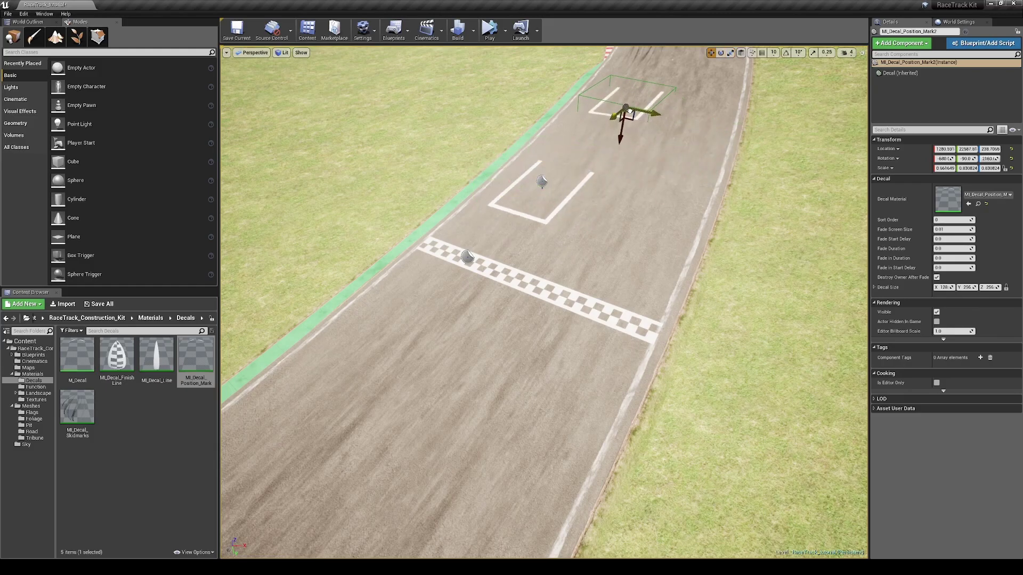
pyautogui.moveTo(588, 185); pyautogui.dragTo(452, 197, button='right')
pyautogui.moveTo(516, 205); pyautogui.dragTo(508, 276, button='right')
pyautogui.hotkey('ctrl', 'z')
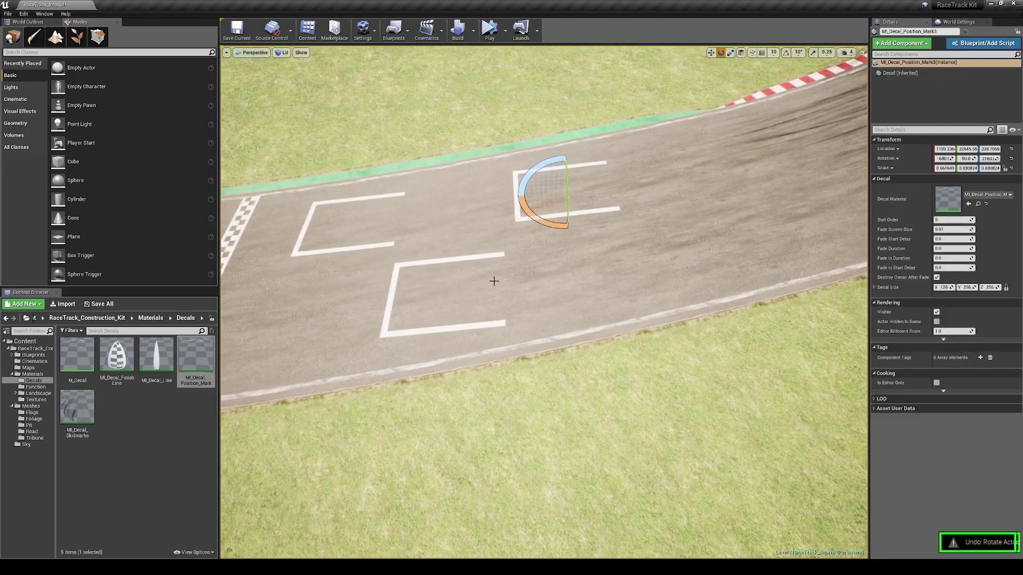
pyautogui.moveTo(449, 299); pyautogui.dragTo(445, 296)
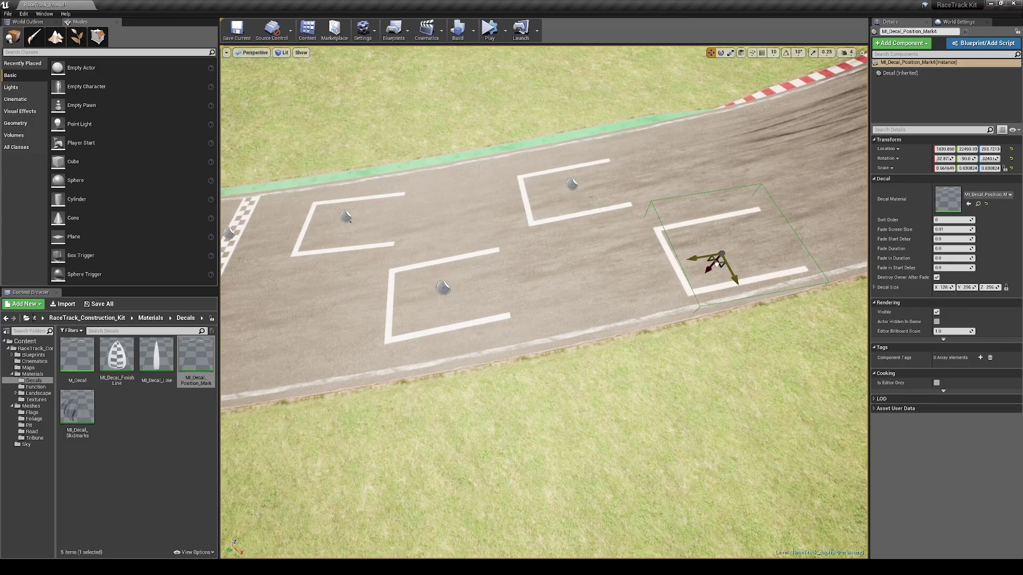
# Place an MI_Decal_Line decal ahead of the grid slots, rotate it and duplicate it so the line spans the track.
pyautogui.moveTo(677, 315); pyautogui.dragTo(629, 273, button='right')
pyautogui.moveTo(156, 357); pyautogui.dragTo(657, 257)
pyautogui.press('e')
pyautogui.moveTo(692, 286); pyautogui.dragTo(696, 290)
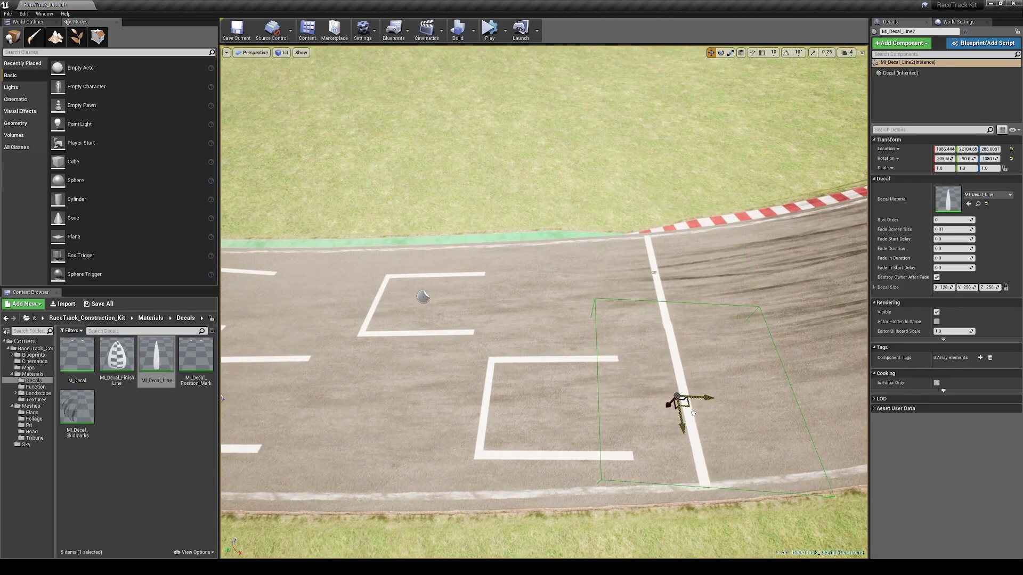
pyautogui.moveTo(692, 413)
pyautogui.mouseDown(button='right')
pyautogui.moveTo(737, 409)
pyautogui.moveTo(745, 392)
pyautogui.moveTo(655, 343)
pyautogui.moveTo(591, 333)
pyautogui.moveTo(692, 414)
pyautogui.mouseUp(button='right')
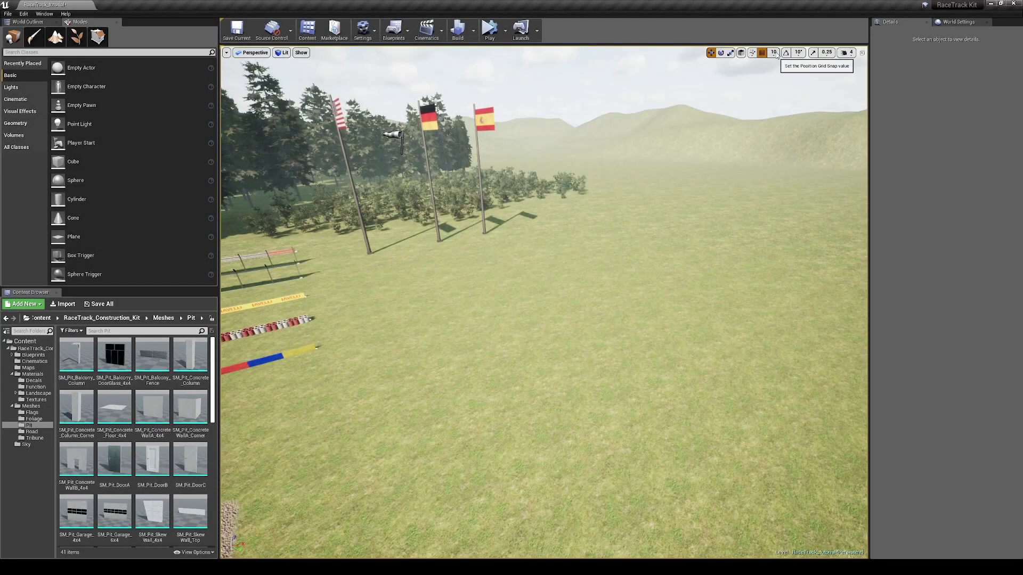
# Set the position grid snap to 50 and place the SM_MERGED_Metal_Tribune grandstand on the open grass.
pyautogui.click(773, 52)
pyautogui.click(777, 96)
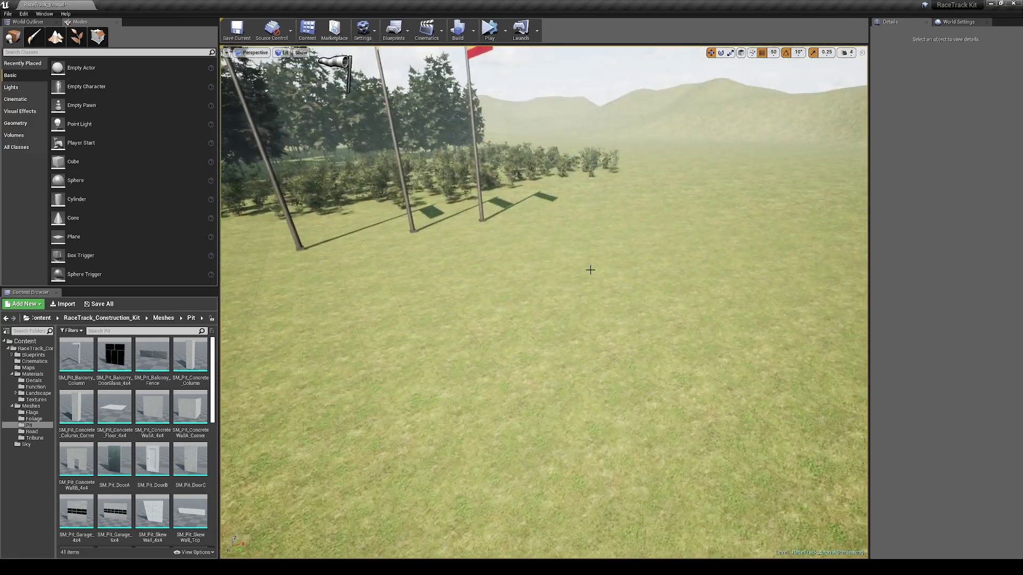
pyautogui.click(34, 438)
pyautogui.moveTo(76, 354); pyautogui.dragTo(450, 389)
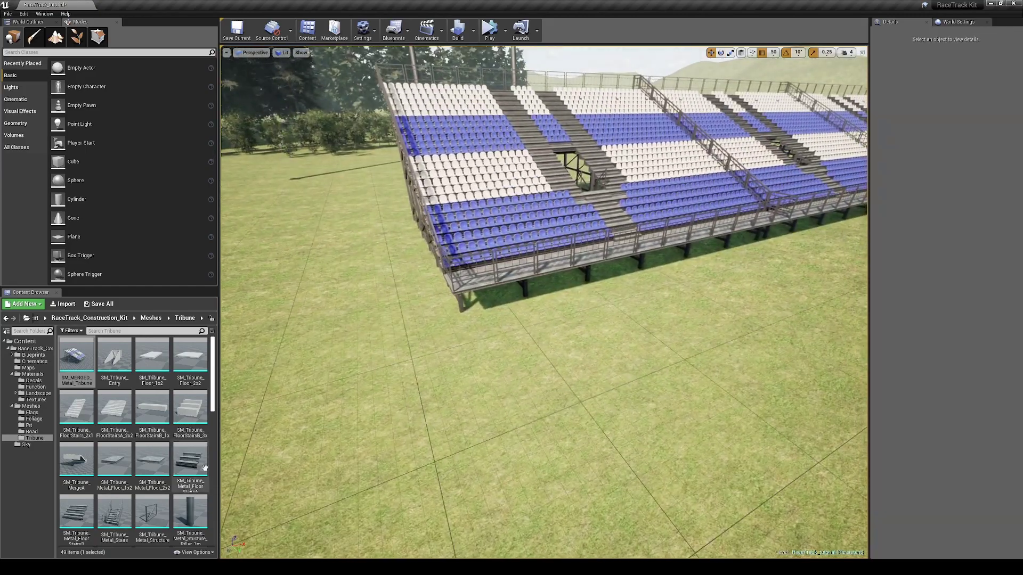
# Place SM_Tribune_Metal_FloorStairsA in front of the metal grandstand and extend it with copies, swapping in the SM_Tribune_Metal_FloorStairsB mesh.
pyautogui.moveTo(190, 460); pyautogui.dragTo(531, 362)
pyautogui.moveTo(551, 387); pyautogui.dragTo(426, 372, button='right')
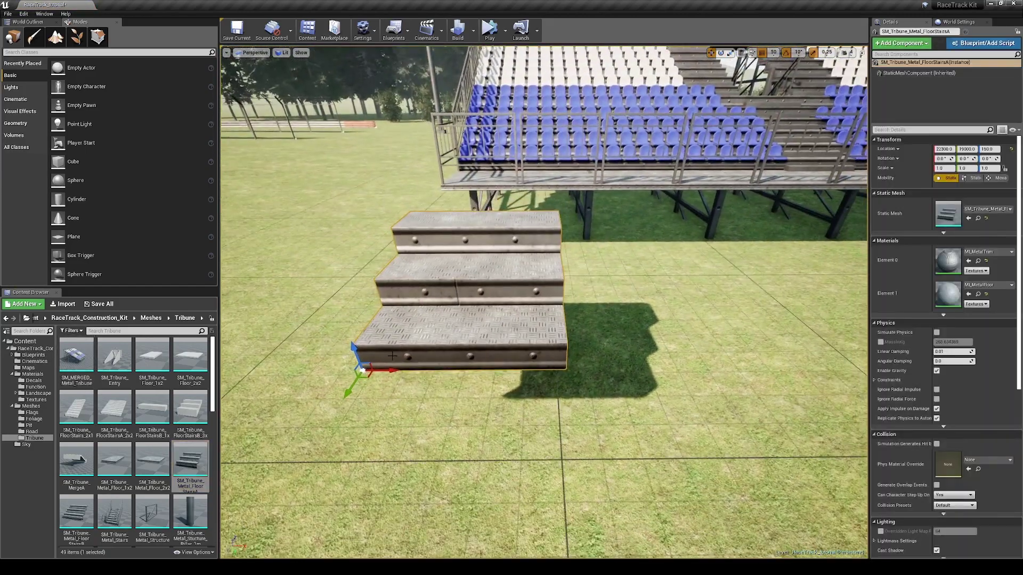
pyautogui.moveTo(76, 514); pyautogui.dragTo(949, 214)
pyautogui.moveTo(582, 368); pyautogui.dragTo(661, 367, button='right')
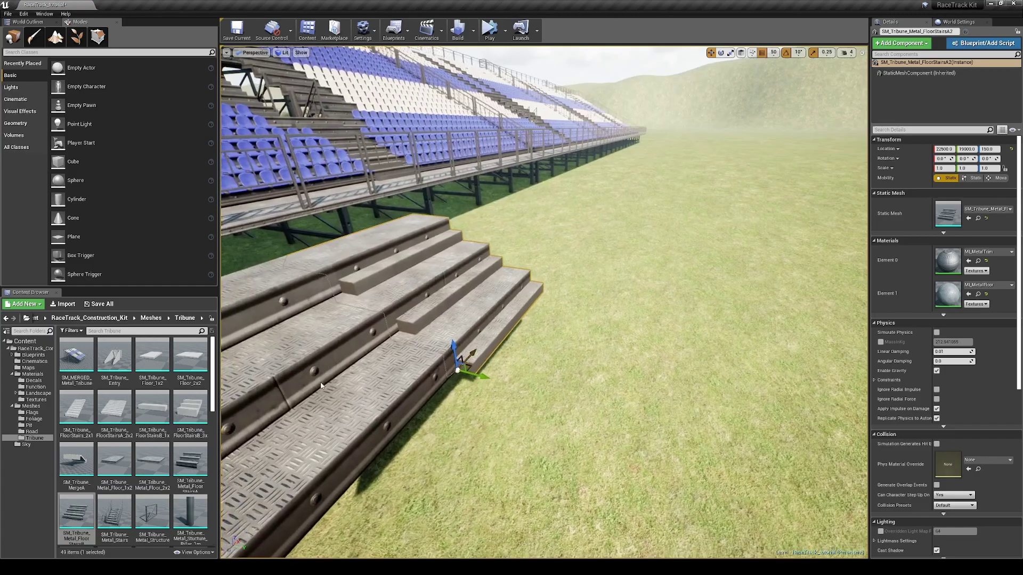
pyautogui.keyDown('ctrl'); pyautogui.click(453, 383); pyautogui.keyUp('ctrl')
pyautogui.moveTo(482, 378); pyautogui.dragTo(481, 362, button='right')
pyautogui.moveTo(589, 395); pyautogui.dragTo(612, 384, button='right')
pyautogui.click(597, 346)
pyautogui.keyDown('ctrl'); pyautogui.click(532, 213); pyautogui.keyUp('ctrl')
pyautogui.keyDown('ctrl'); pyautogui.click(526, 300); pyautogui.keyUp('ctrl')
pyautogui.moveTo(525, 299); pyautogui.dragTo(519, 255, button='right')
pyautogui.scroll(-4, 148, 486)
# Place concrete tribune pillars and an SM_Tribune_MergeA seating block near the metal stairs, and rotate the seating block.
pyautogui.moveTo(149, 486); pyautogui.dragTo(597, 234)
pyautogui.moveTo(597, 235)
pyautogui.mouseDown(button='right')
pyautogui.moveTo(597, 210)
pyautogui.moveTo(600, 218)
pyautogui.mouseUp(button='right')
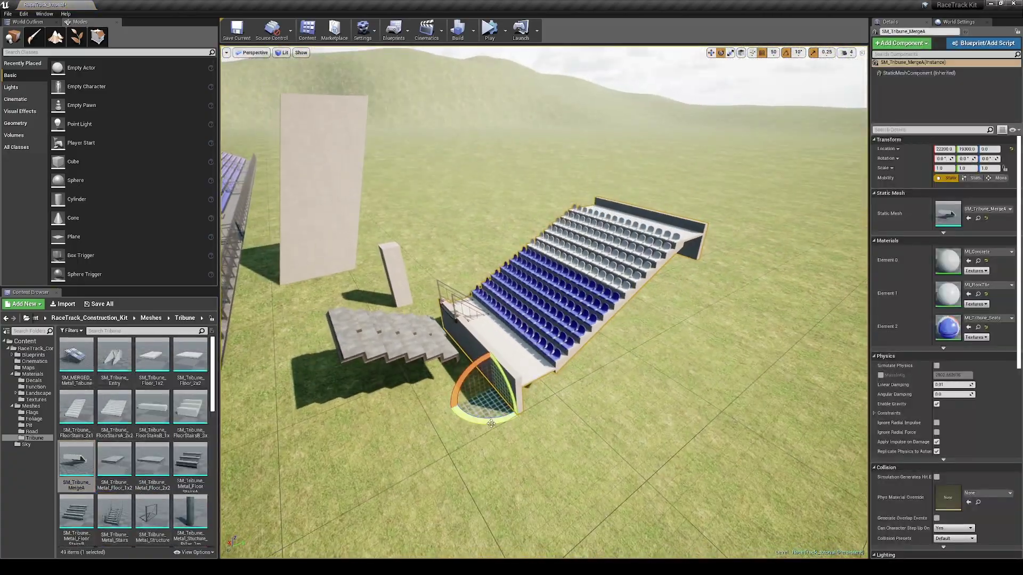
pyautogui.moveTo(463, 373); pyautogui.dragTo(472, 363)
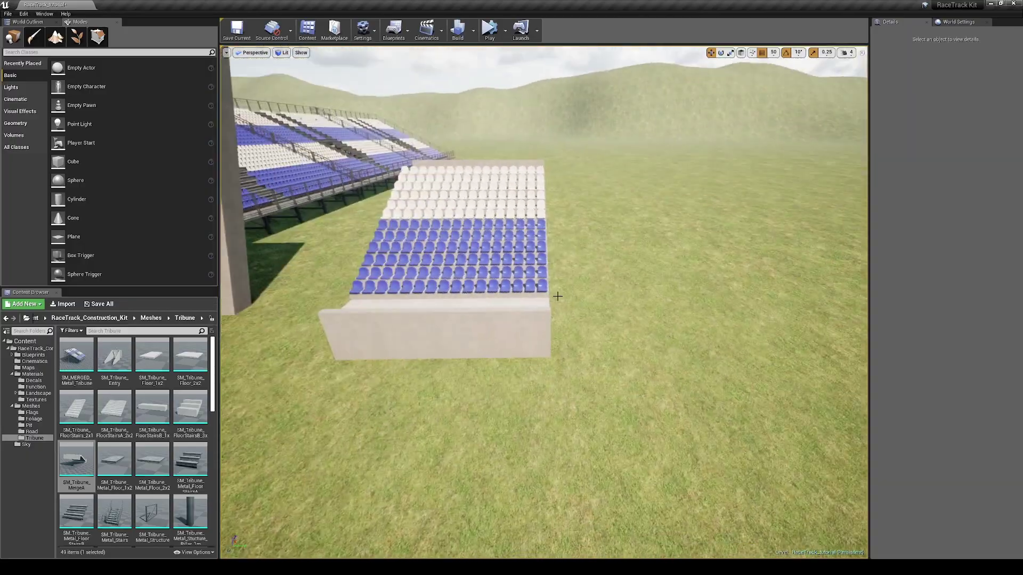
# Duplicate the concrete seating block alongside itself and line its back with rotated SM_Tribune_Pillar_Skew supports.
pyautogui.click(469, 299)
pyautogui.keyDown('alt'); pyautogui.moveTo(485, 349); pyautogui.dragTo(689, 376); pyautogui.keyUp('alt')
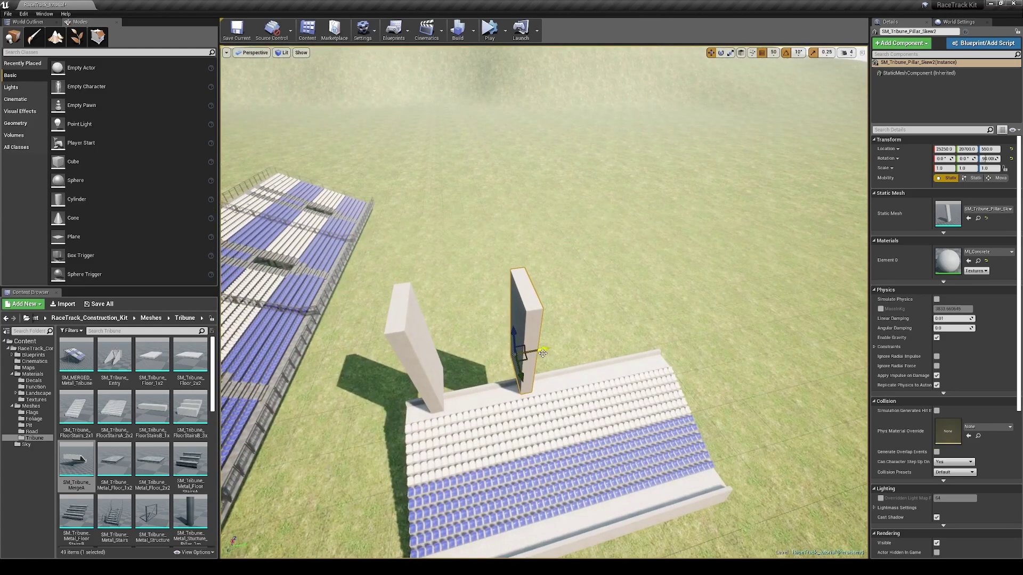
pyautogui.keyDown('ctrl'); pyautogui.click(418, 346); pyautogui.keyUp('ctrl')
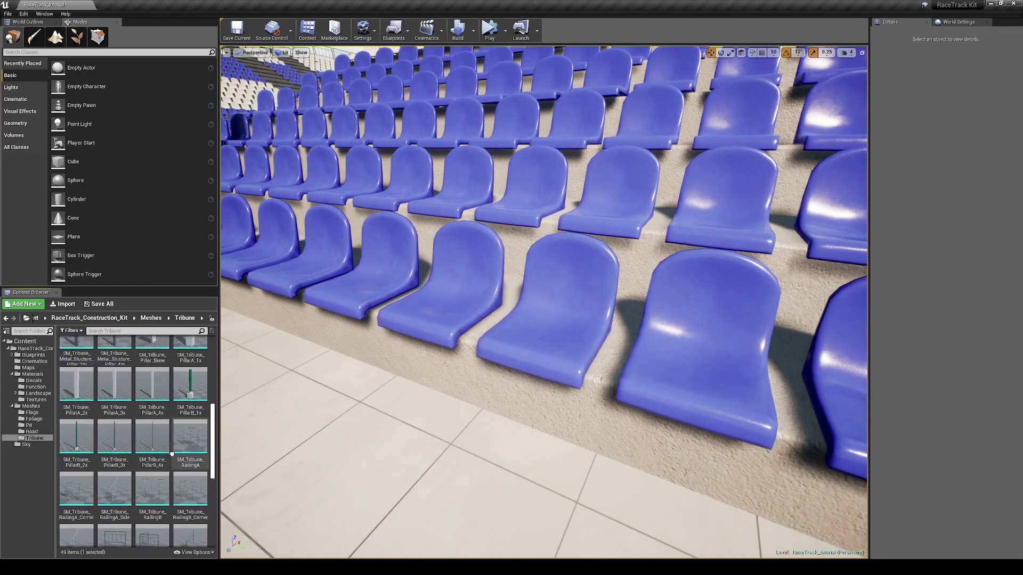
# Attach SM_Tribune_Entry to the open end of the concrete grandstand and add SM_Tribune_Floor_2x2 beside it.
pyautogui.scroll(5, 171, 432)
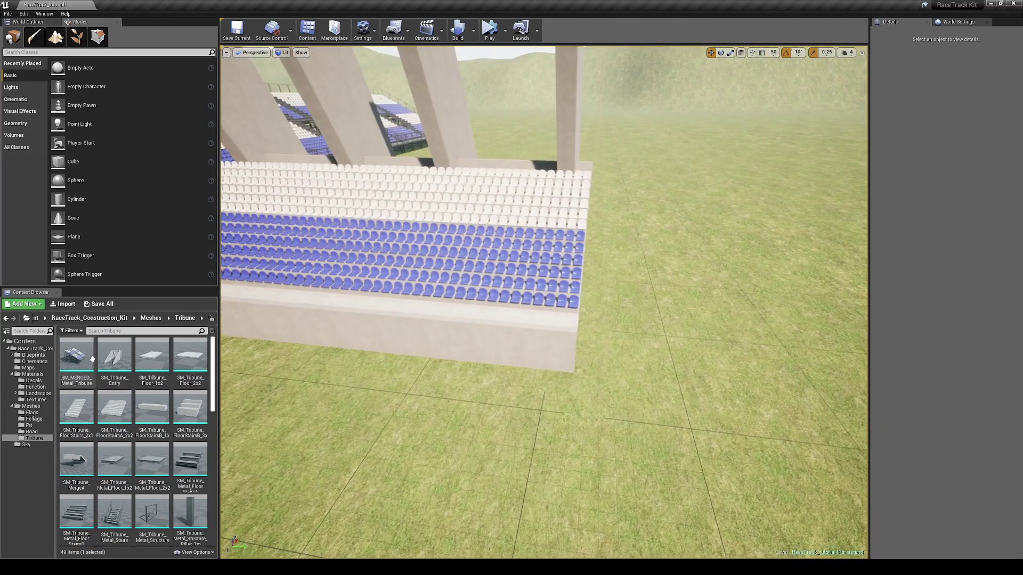
pyautogui.click(570, 319)
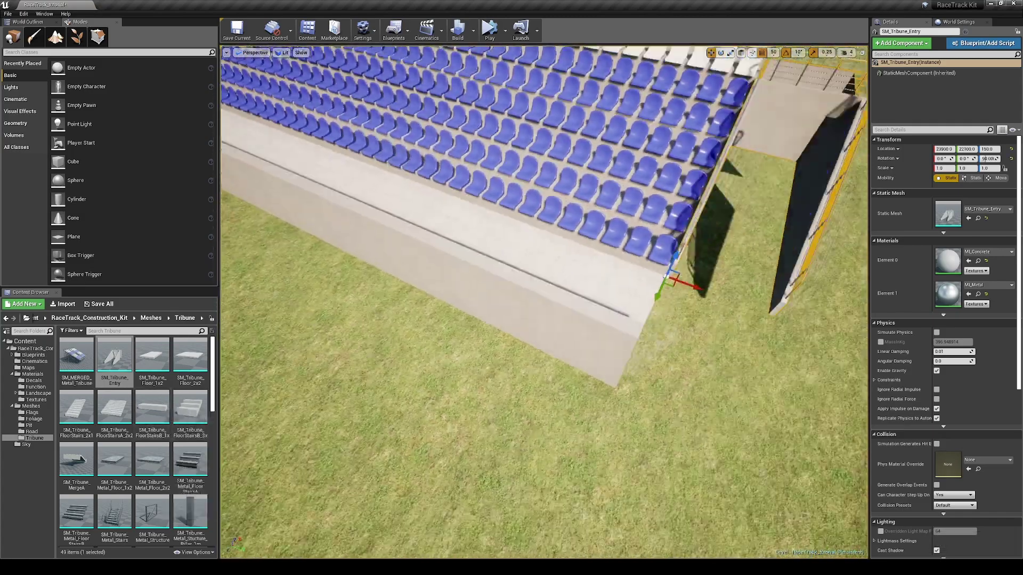
pyautogui.moveTo(190, 355); pyautogui.dragTo(594, 330)
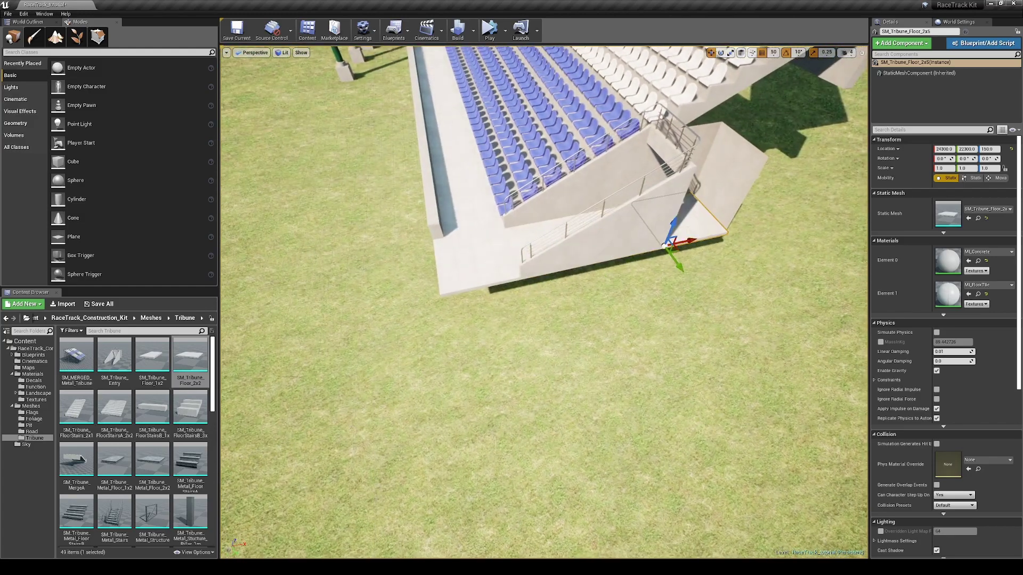
pyautogui.moveTo(457, 359); pyautogui.dragTo(464, 397)
pyautogui.press('Escape')
pyautogui.moveTo(465, 397); pyautogui.dragTo(687, 315, button='right')
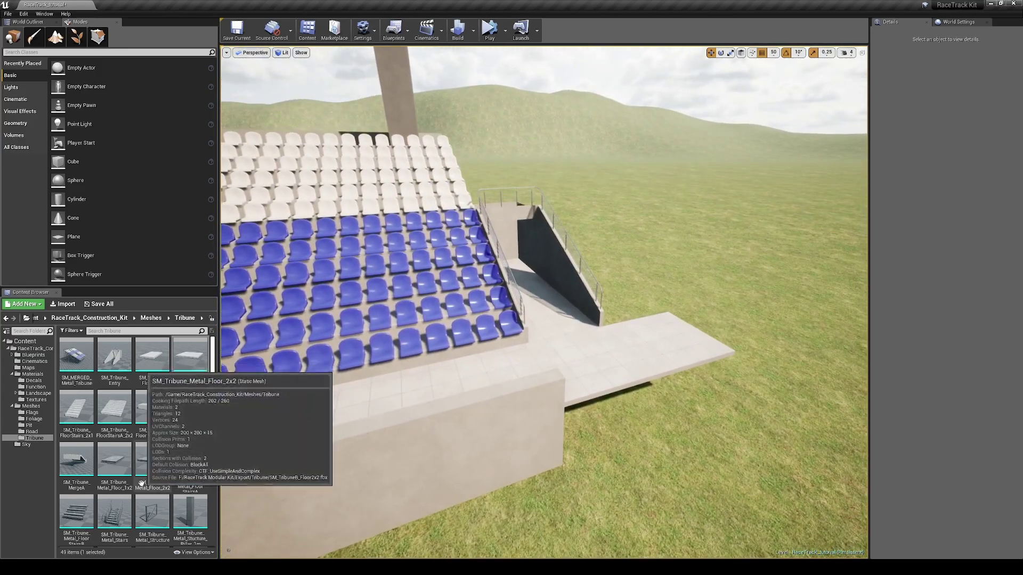
# Place SM_Pit_Garage_6x4 on the open grass and frame it with an SM_Pit_Concrete_Column on each side.
pyautogui.click(30, 425)
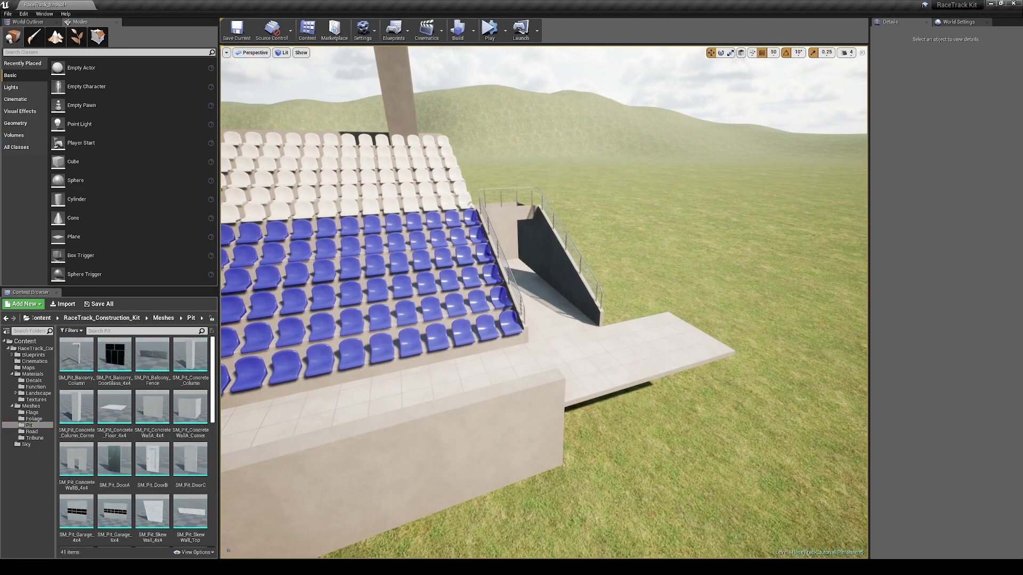
pyautogui.moveTo(110, 517); pyautogui.dragTo(297, 416)
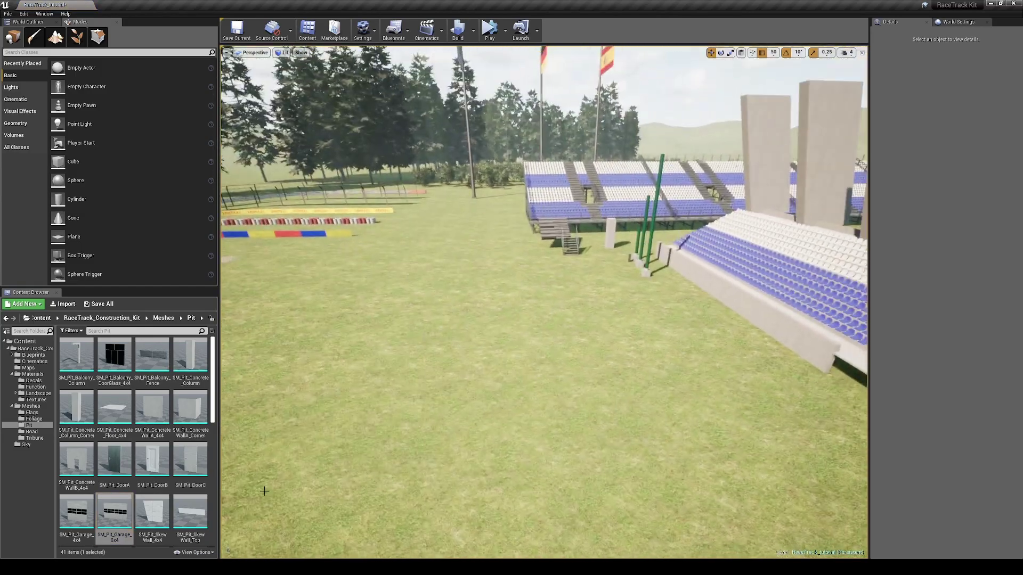
pyautogui.moveTo(247, 490); pyautogui.dragTo(308, 319)
pyautogui.press('f')
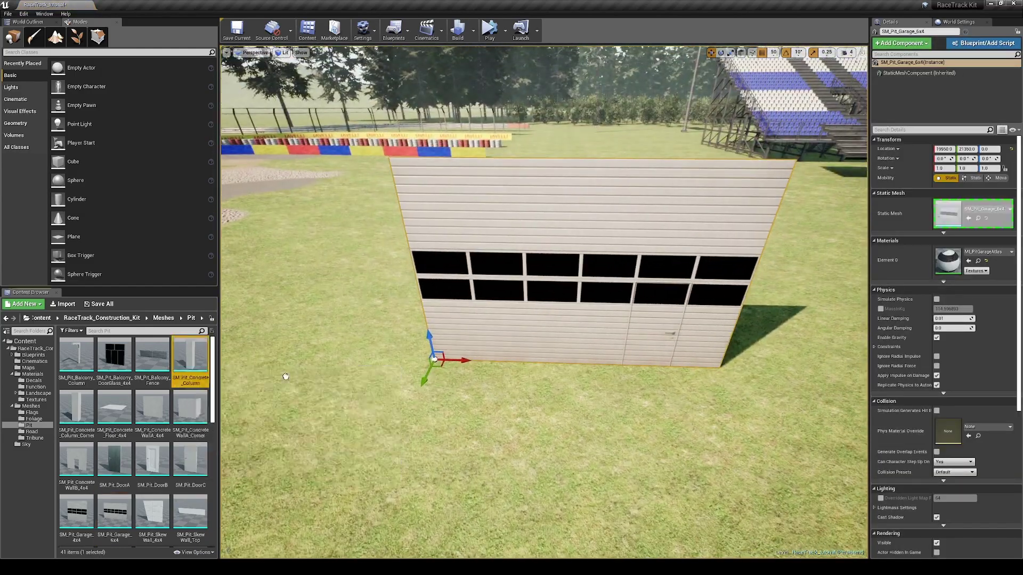
pyautogui.moveTo(190, 354); pyautogui.dragTo(776, 360)
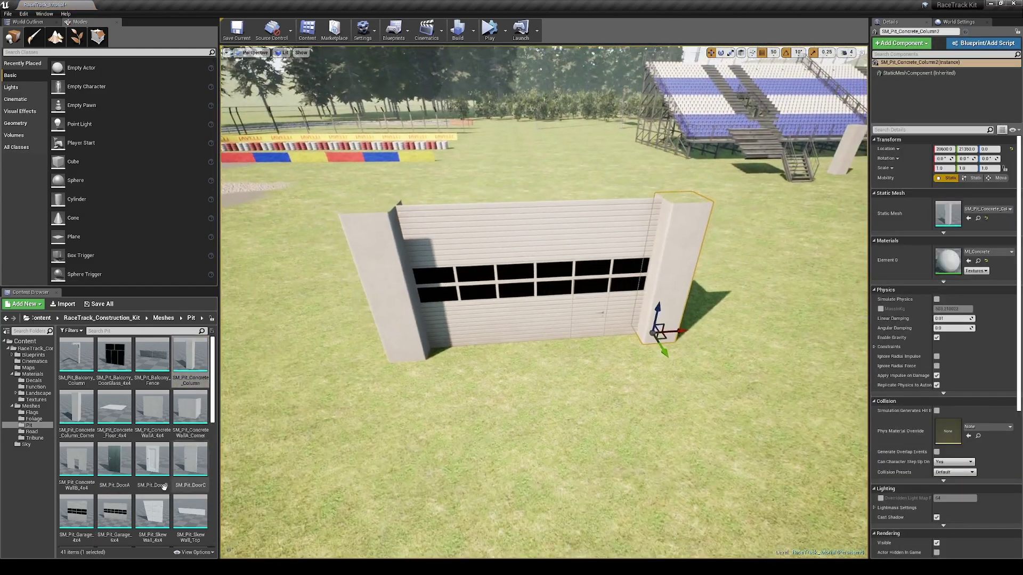
# Span the garage front with two SM_Pit_Wall_4x1 panels and rotate a pair of copies flat beneath them.
pyautogui.scroll(-2, 153, 452)
pyautogui.keyDown('alt'); pyautogui.moveTo(370, 213); pyautogui.dragTo(568, 209); pyautogui.keyUp('alt')
pyautogui.moveTo(569, 210); pyautogui.dragTo(698, 234, button='right')
pyautogui.keyDown('ctrl'); pyautogui.click(462, 285); pyautogui.keyUp('ctrl')
pyautogui.press('e')
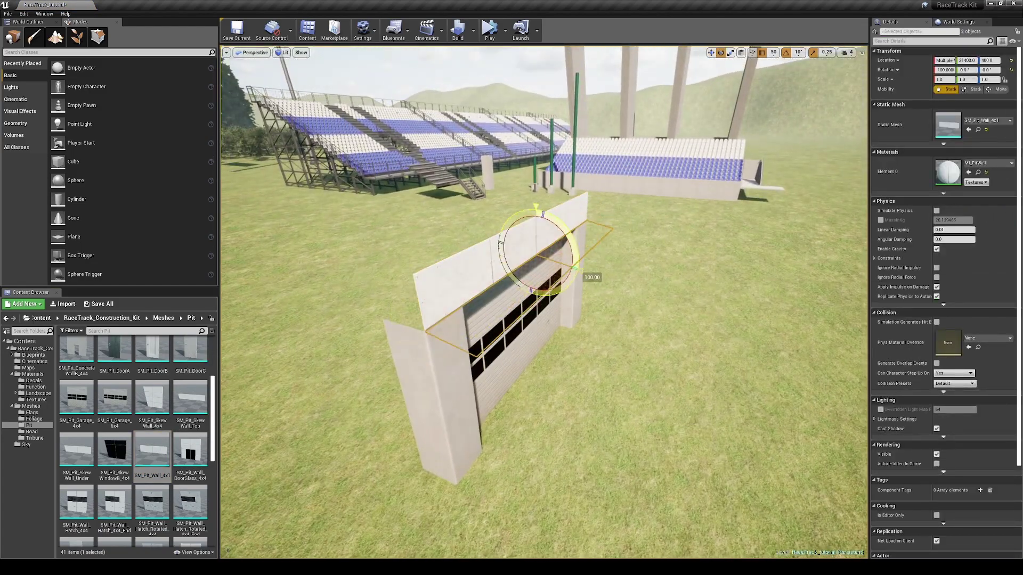
pyautogui.moveTo(524, 258); pyautogui.dragTo(357, 296, button='right')
# Lay two SM_Pit_Concrete_Floor_4x4 slabs over the garage and line their front edge with two SM_Pit_Balcony_Fence pieces.
pyautogui.scroll(2, 155, 480)
pyautogui.moveTo(114, 408); pyautogui.dragTo(527, 255)
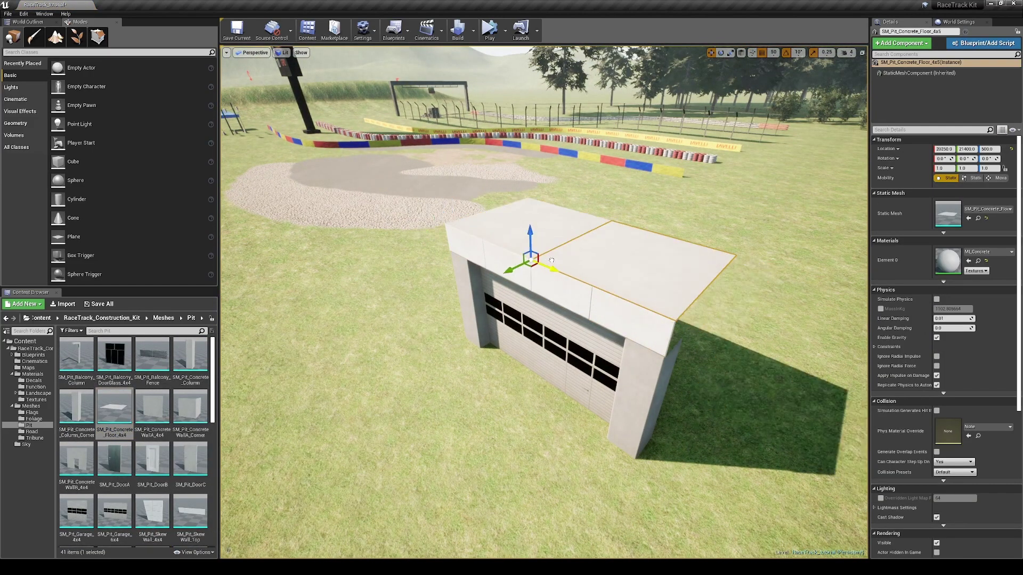
pyautogui.moveTo(152, 354); pyautogui.dragTo(357, 329)
pyautogui.moveTo(452, 225); pyautogui.dragTo(450, 225)
pyautogui.keyDown('alt'); pyautogui.moveTo(474, 235); pyautogui.dragTo(555, 269); pyautogui.keyUp('alt')
pyautogui.moveTo(555, 270); pyautogui.dragTo(640, 293, button='right')
# Place two SM_Pit_Balcony_DoorGlass_4x4 panels side by side on the slabs behind the balcony fence.
pyautogui.moveTo(115, 356); pyautogui.dragTo(255, 272)
pyautogui.moveTo(257, 272); pyautogui.dragTo(213, 309, button='right')
pyautogui.moveTo(388, 198); pyautogui.dragTo(515, 244)
pyautogui.moveTo(515, 244); pyautogui.dragTo(600, 222, button='right')
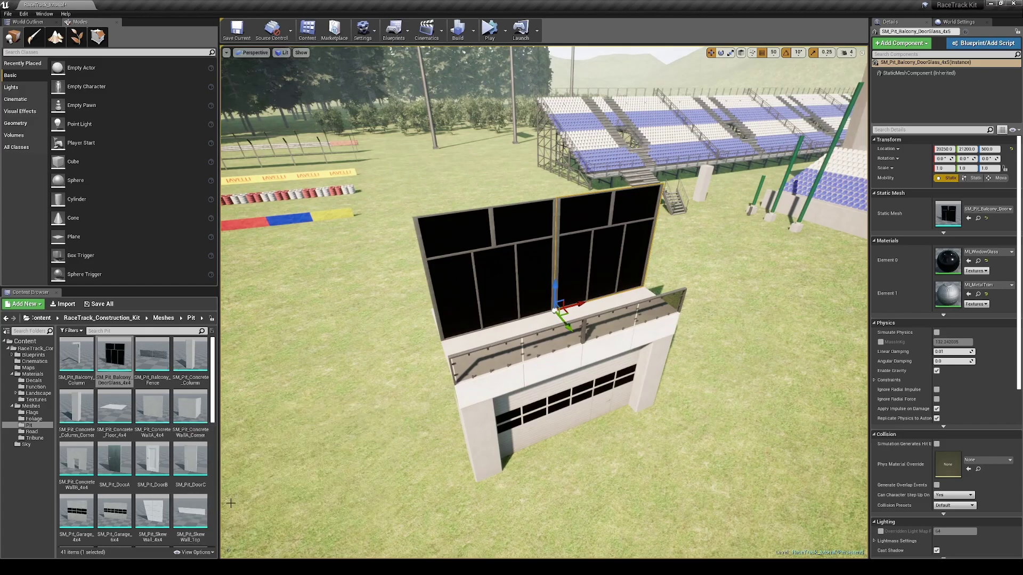
# Place SM_Pit_SkewWall_4x4 above the balcony's side, rotate it -90° and duplicate it.
pyautogui.scroll(-5, 165, 405)
pyautogui.moveTo(426, 298); pyautogui.dragTo(223, 320, button='right')
pyautogui.moveTo(152, 426); pyautogui.dragTo(483, 231)
pyautogui.moveTo(483, 207); pyautogui.dragTo(518, 223)
pyautogui.press('e')
pyautogui.moveTo(495, 224); pyautogui.dragTo(492, 250, button='right')
pyautogui.press('w')
pyautogui.keyDown('alt'); pyautogui.moveTo(493, 251); pyautogui.dragTo(306, 471); pyautogui.keyUp('alt')
pyautogui.press('f')
pyautogui.moveTo(597, 511)
pyautogui.keyDown('alt'); pyautogui.mouseDown()
pyautogui.moveTo(603, 468)
pyautogui.moveTo(607, 495)
pyautogui.mouseUp(); pyautogui.keyUp('alt')
pyautogui.keyDown('alt'); pyautogui.moveTo(477, 393); pyautogui.dragTo(734, 337); pyautogui.keyUp('alt')
pyautogui.moveTo(155, 501); pyautogui.dragTo(158, 327, button='right')
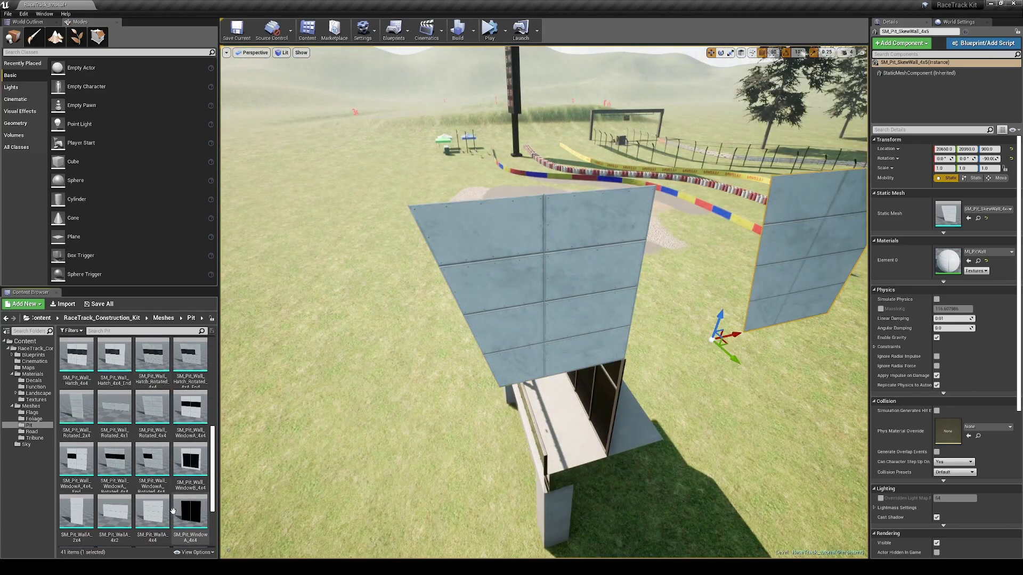
# Swap a skew wall copy's mesh to SM_Pit_WallA_4x4, align it behind the skewed panel and duplicate the side wall.
pyautogui.moveTo(155, 512); pyautogui.dragTo(949, 214)
pyautogui.moveTo(597, 314); pyautogui.dragTo(613, 330, button='right')
pyautogui.moveTo(585, 309); pyautogui.dragTo(510, 332)
pyautogui.moveTo(511, 332); pyautogui.dragTo(501, 324, button='right')
pyautogui.keyDown('alt'); pyautogui.moveTo(597, 319); pyautogui.dragTo(661, 292); pyautogui.keyUp('alt')
# Place two SM_Pit_WindowB_Rotated_4x4 windows side by side across the slanted front of the upper storey.
pyautogui.scroll(-3, 176, 495)
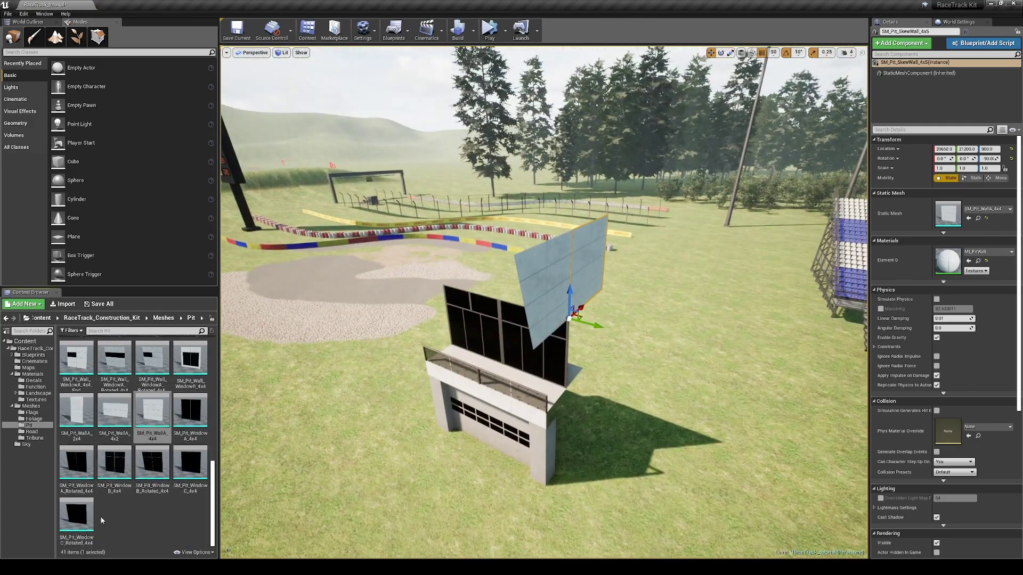
pyautogui.moveTo(153, 462); pyautogui.dragTo(412, 314)
pyautogui.press('f')
pyautogui.moveTo(501, 343); pyautogui.dragTo(602, 336)
pyautogui.moveTo(464, 382); pyautogui.dragTo(282, 408)
pyautogui.moveTo(283, 408); pyautogui.dragTo(242, 407, button='right')
pyautogui.moveTo(583, 343); pyautogui.dragTo(586, 343, button='right')
# Cap the slanted windows with SM_Pit_Wall_Rotated_4x1 strips and place SM_Pit_SkewWall_Top, rotated -90°, above the side wall.
pyautogui.scroll(3, 95, 449)
pyautogui.moveTo(114, 432); pyautogui.dragTo(531, 344)
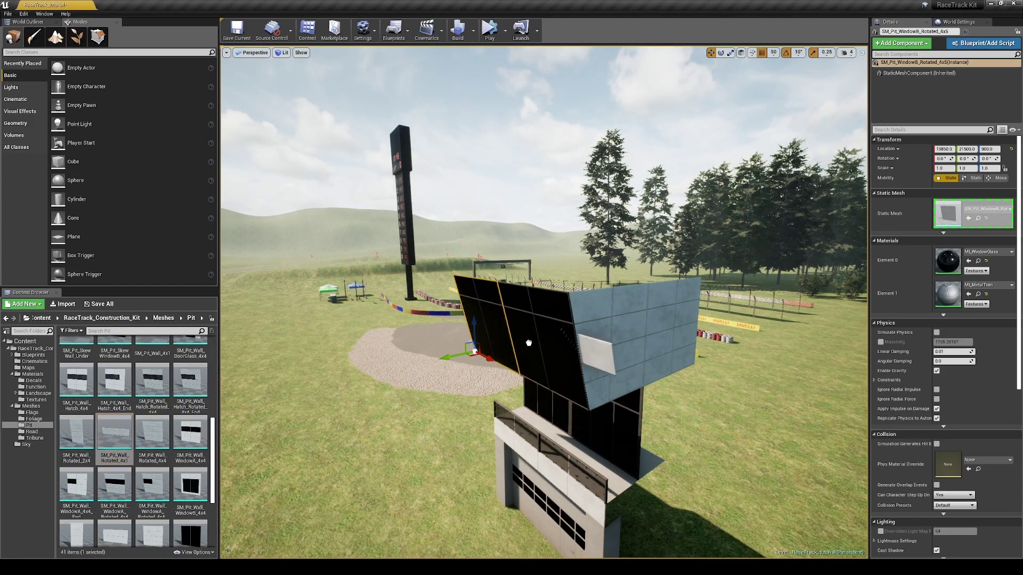
pyautogui.moveTo(500, 285); pyautogui.dragTo(515, 284)
pyautogui.moveTo(135, 432); pyautogui.dragTo(139, 476, button='right')
pyautogui.moveTo(583, 309); pyautogui.dragTo(581, 308)
pyautogui.press('e')
pyautogui.moveTo(582, 308); pyautogui.dragTo(629, 251, button='right')
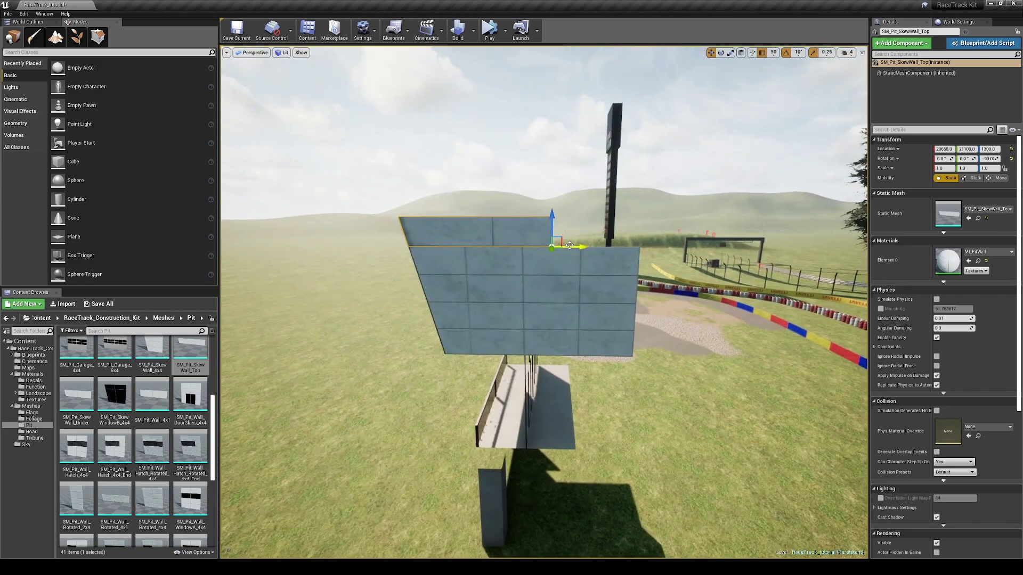
# Swap a copied wall piece to the SM_Pit_SkewWall_Under mesh, align it with the side wall and add SM_Pit_Wall_4x1.
pyautogui.scroll(1, 133, 426)
pyautogui.moveTo(77, 408); pyautogui.dragTo(954, 215)
pyautogui.moveTo(564, 247); pyautogui.dragTo(534, 247)
pyautogui.moveTo(534, 246); pyautogui.dragTo(613, 253, button='right')
pyautogui.moveTo(152, 417); pyautogui.dragTo(656, 256)
pyautogui.press('Escape')
pyautogui.moveTo(656, 257); pyautogui.dragTo(650, 293, button='right')
# Duplicate the two concrete floor slabs up to the roof of the pit building at height 1400.
pyautogui.click(540, 274)
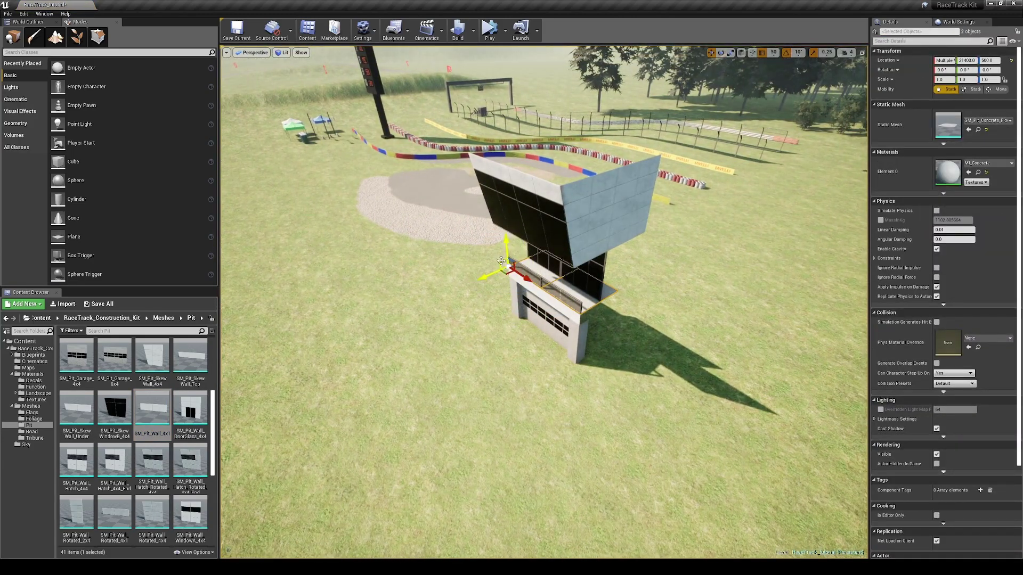
pyautogui.moveTo(497, 154); pyautogui.dragTo(503, 152)
pyautogui.moveTo(503, 152); pyautogui.dragTo(498, 106, button='right')
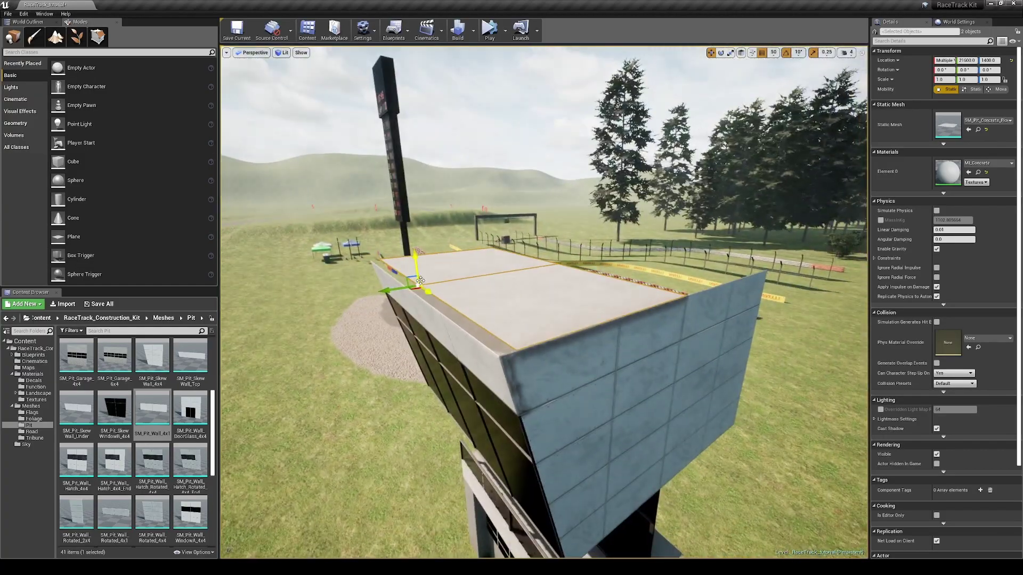
pyautogui.moveTo(405, 287); pyautogui.dragTo(492, 260, button='right')
pyautogui.moveTo(548, 325); pyautogui.dragTo(572, 396, button='right')
# Select a pair of building pieces together and reposition them to close off the overhanging upper storey.
pyautogui.click(482, 303)
pyautogui.keyDown('ctrl'); pyautogui.click(465, 277); pyautogui.keyUp('ctrl')
pyautogui.moveTo(427, 162); pyautogui.dragTo(399, 200)
pyautogui.press('w')
pyautogui.moveTo(613, 188); pyautogui.dragTo(557, 184)
pyautogui.moveTo(557, 183); pyautogui.dragTo(588, 221, button='right')
pyautogui.press('Escape')
# Place SM_Pit_Balcony_Column at the middle of the balcony and duplicate it to the balcony's end.
pyautogui.scroll(5, 112, 423)
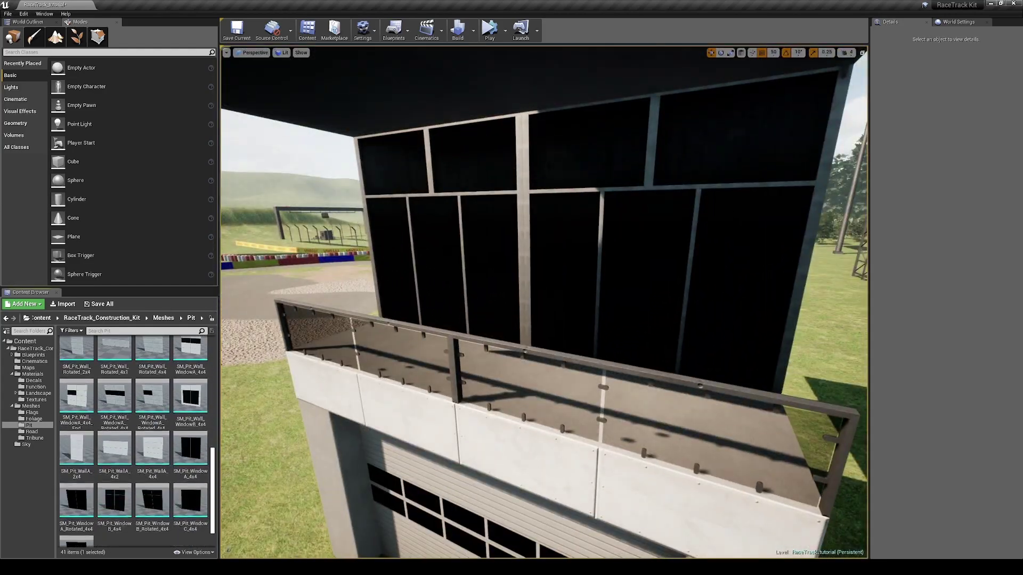
pyautogui.moveTo(76, 354); pyautogui.dragTo(507, 296)
pyautogui.press('f')
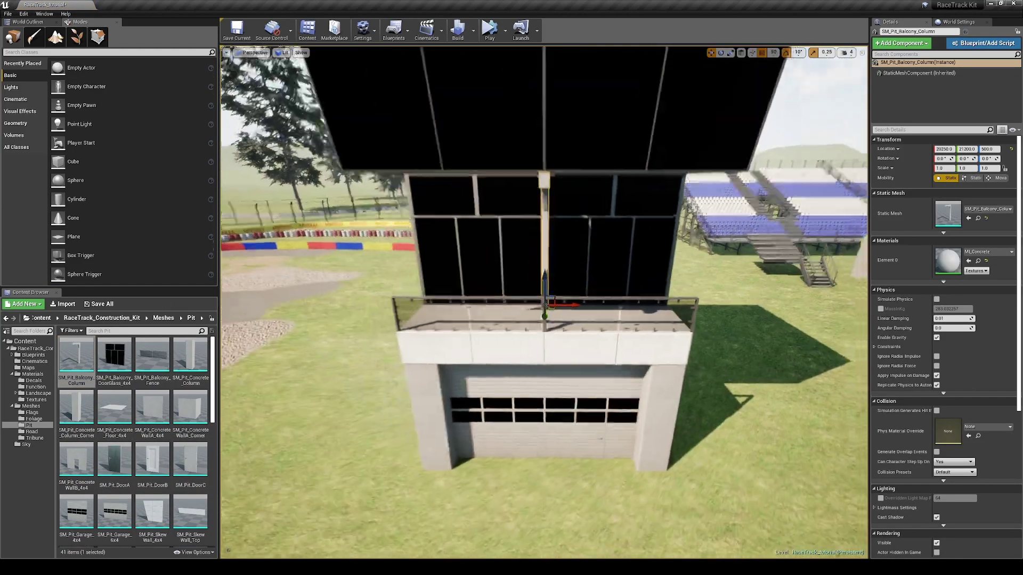
pyautogui.keyDown('alt'); pyautogui.moveTo(572, 305); pyautogui.dragTo(458, 311); pyautogui.keyUp('alt')
pyautogui.moveTo(458, 310); pyautogui.dragTo(367, 298, button='right')
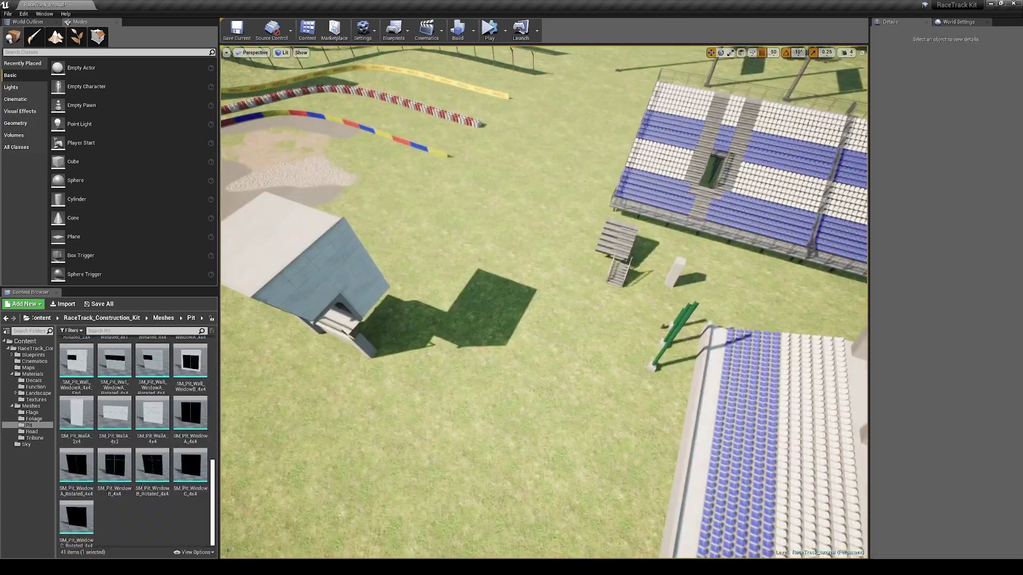
# Select every piece of the pit building from the orthographic top view and return to the perspective view.
pyautogui.moveTo(463, 245); pyautogui.dragTo(394, 247, button='right')
pyautogui.click(254, 52)
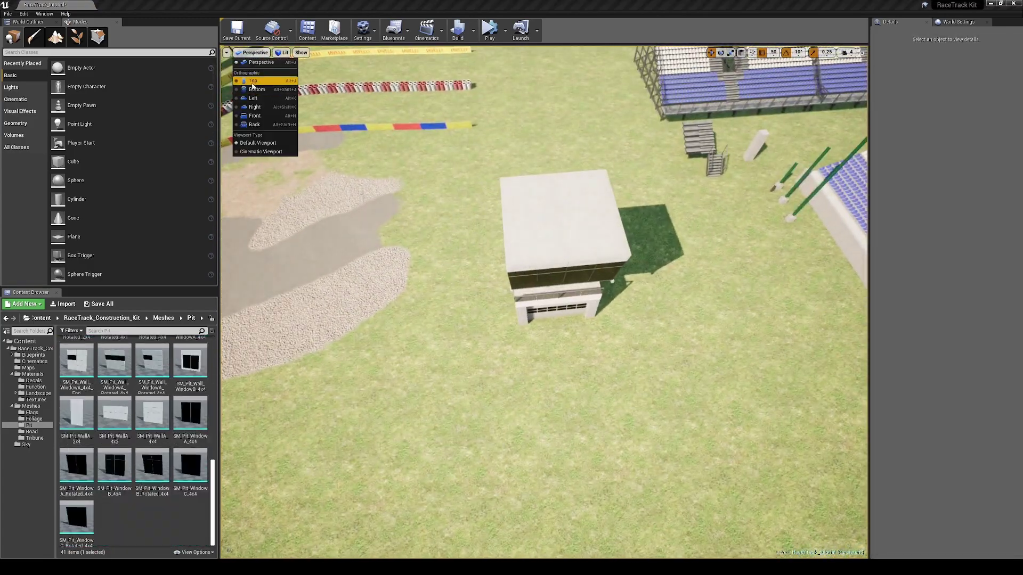
pyautogui.click(251, 80)
pyautogui.click(245, 53)
pyautogui.click(249, 62)
pyautogui.click(533, 239)
pyautogui.click(254, 53)
pyautogui.click(252, 80)
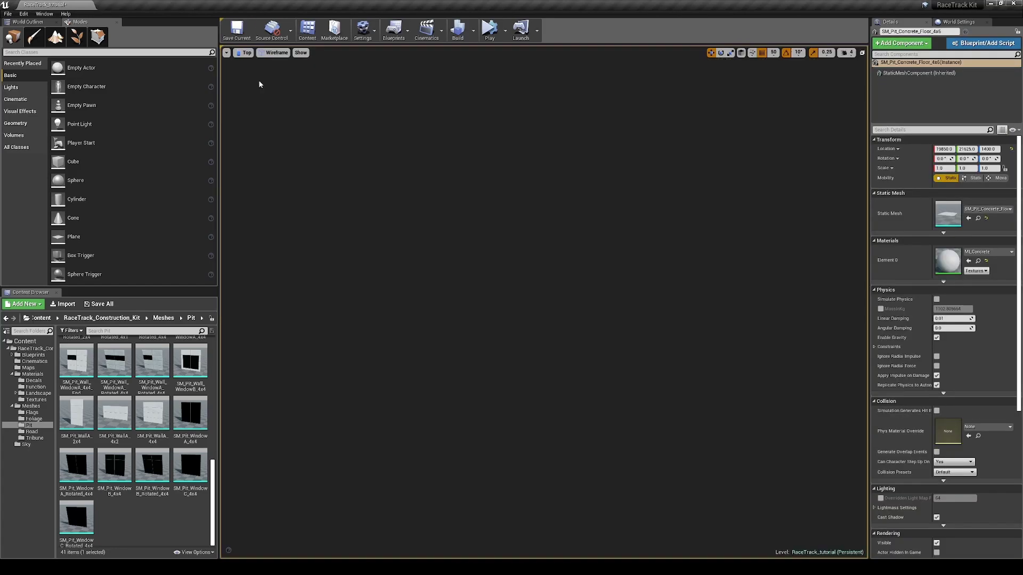
pyautogui.moveTo(450, 124); pyautogui.dragTo(728, 403)
pyautogui.click(244, 54)
pyautogui.click(260, 62)
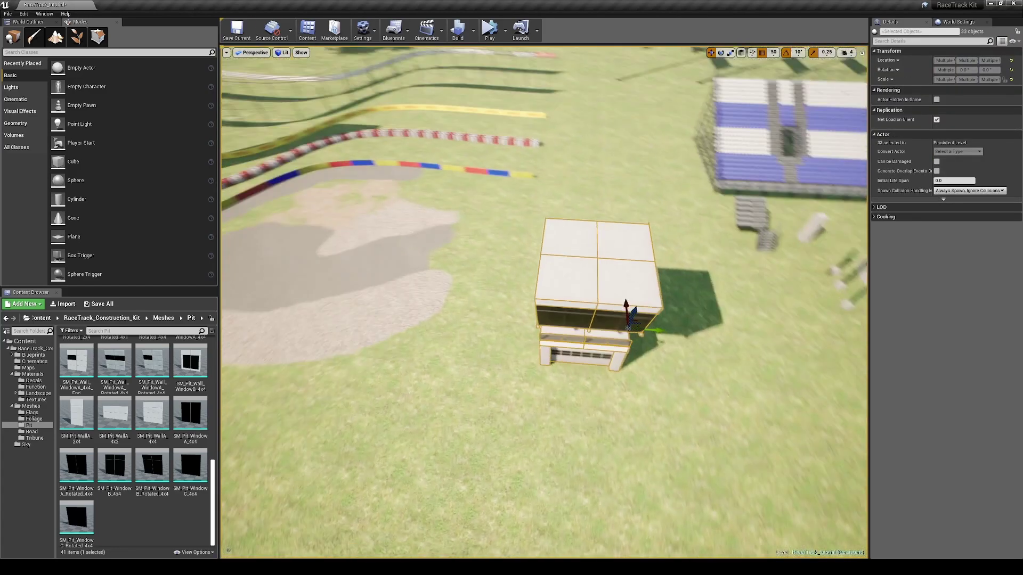
# Remove the ground and sky sphere from the selection and group the remaining pit building pieces.
pyautogui.moveTo(650, 335); pyautogui.dragTo(687, 282, button='right')
pyautogui.keyDown('ctrl'); pyautogui.click(562, 377); pyautogui.keyUp('ctrl')
pyautogui.press('f')
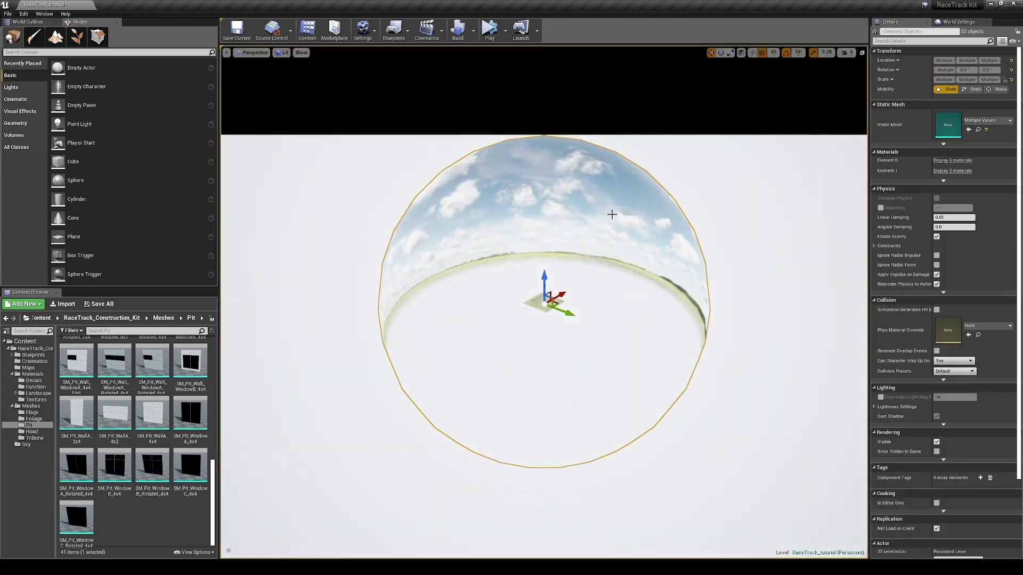
pyautogui.keyDown('ctrl'); pyautogui.click(607, 226); pyautogui.keyUp('ctrl')
pyautogui.press('f')
pyautogui.moveTo(607, 226); pyautogui.dragTo(596, 186, button='right')
pyautogui.rightClick(557, 292)
pyautogui.moveTo(581, 158)
pyautogui.click(675, 189)
# Move the pit building module and duplicate it sideways into a row of adjoining garages.
pyautogui.moveTo(573, 310); pyautogui.dragTo(746, 338)
pyautogui.moveTo(746, 338); pyautogui.dragTo(640, 352, button='right')
pyautogui.hotkey('ctrl', 'w')
pyautogui.moveTo(450, 299); pyautogui.dragTo(306, 294)
pyautogui.moveTo(306, 294); pyautogui.dragTo(405, 309, button='right')
pyautogui.keyDown('alt'); pyautogui.moveTo(455, 320); pyautogui.dragTo(337, 317); pyautogui.keyUp('alt')
pyautogui.press('Escape')
pyautogui.moveTo(338, 317); pyautogui.dragTo(267, 328, button='right')
# Place SM_Pit_DoorA beside the last garage column and fit it into the opening of an SM_Pit_ConcreteWallB_4x4 wall.
pyautogui.scroll(10, 151, 480)
pyautogui.scroll(6, 152, 480)
pyautogui.moveTo(123, 472); pyautogui.dragTo(738, 426)
pyautogui.moveTo(738, 426); pyautogui.dragTo(863, 434, button='right')
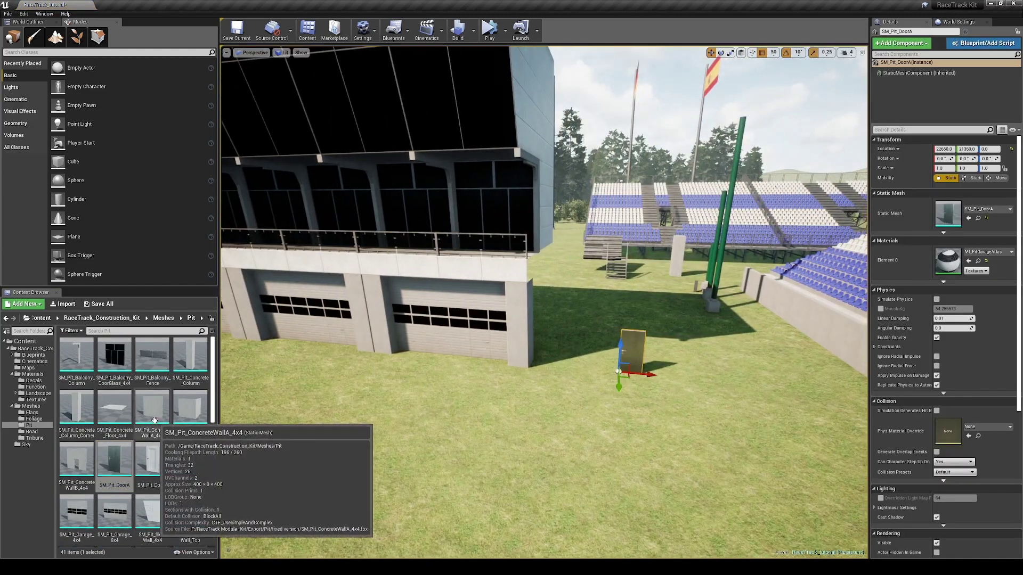
pyautogui.click(632, 346)
pyautogui.press('f')
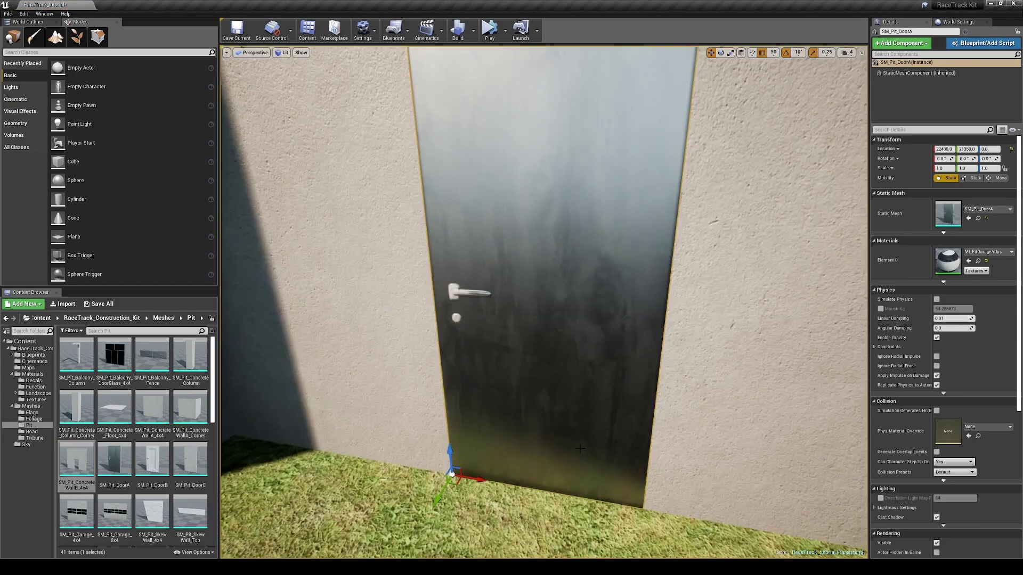
# Shift the door by 10 units within the wall opening and set the position grid snap to 100.
pyautogui.click(781, 93)
pyautogui.moveTo(457, 441); pyautogui.dragTo(467, 431)
pyautogui.click(772, 53)
pyautogui.click(779, 106)
pyautogui.moveTo(799, 80); pyautogui.dragTo(810, 63, button='right')
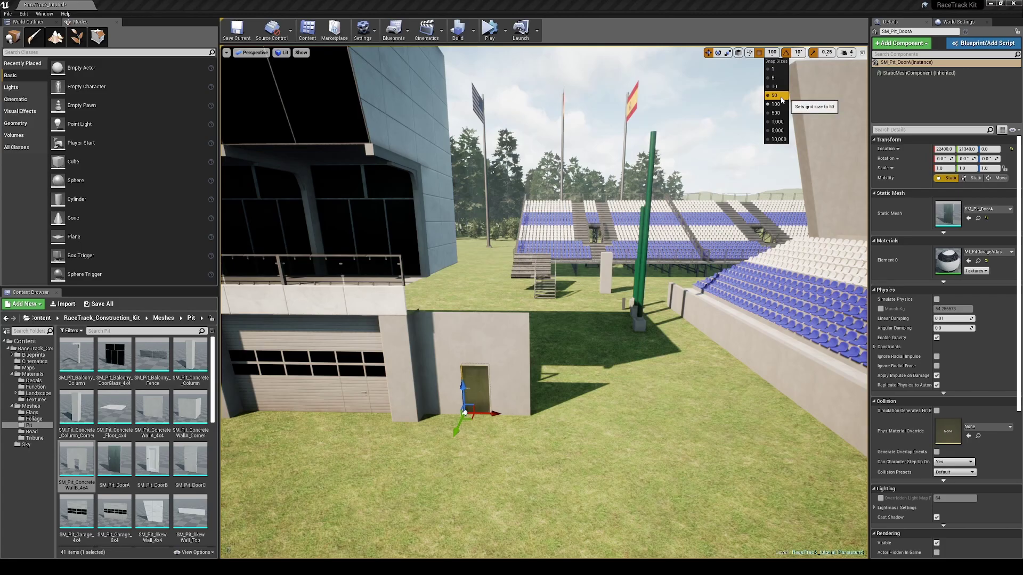